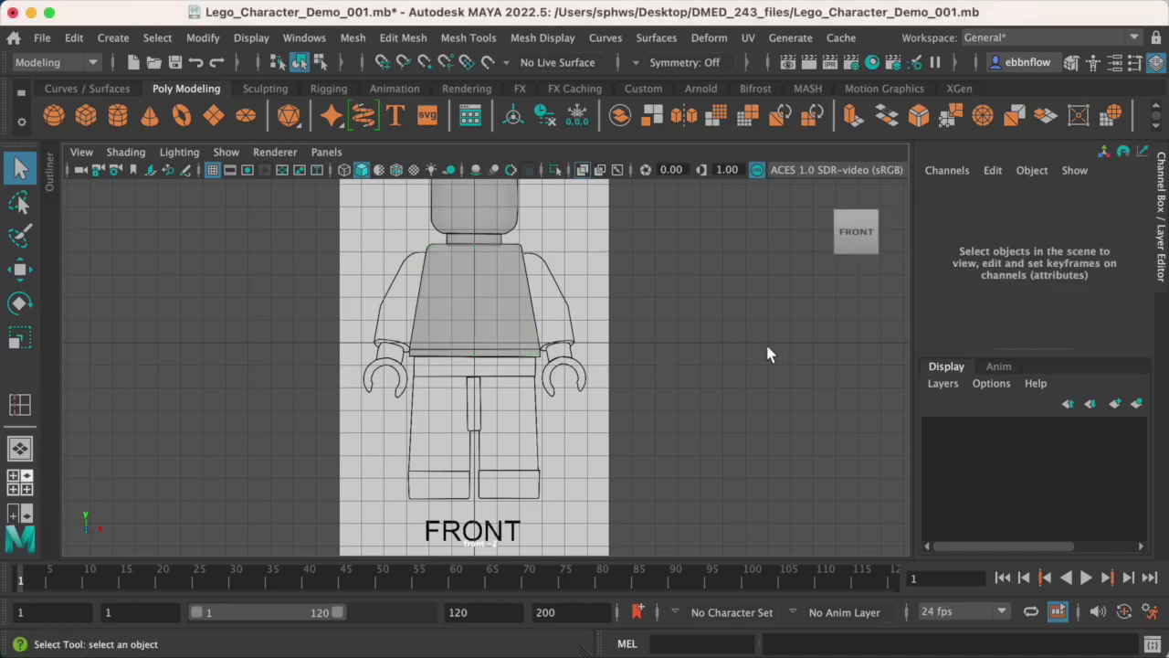
# Select the body piece and rename it from Lego_Body to Lego_Torso in the Channel Box
pyautogui.keyDown('alt'); pyautogui.moveTo(491, 241); pyautogui.dragTo(499, 328, button='middle'); pyautogui.keyUp('alt')
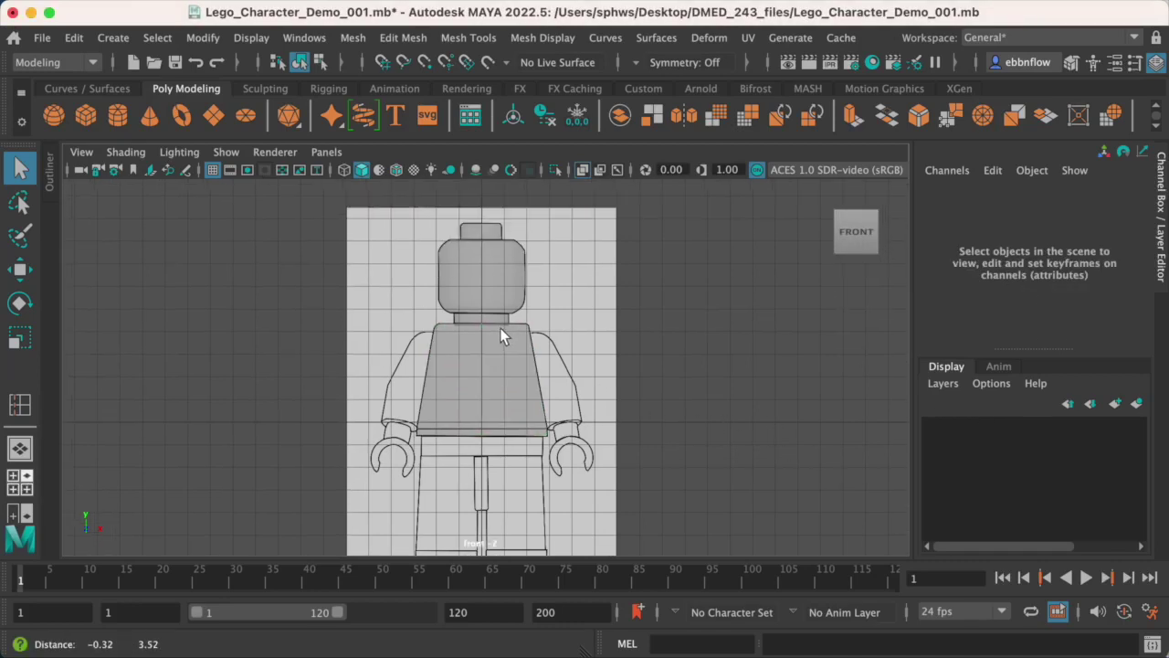
pyautogui.click(491, 268)
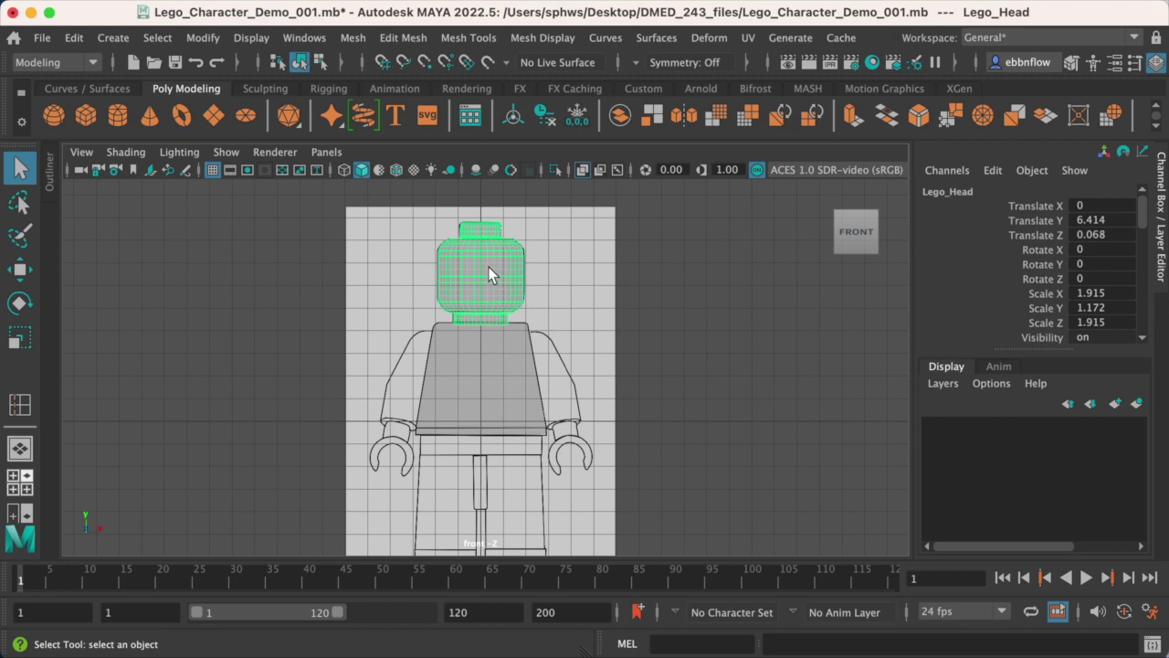
pyautogui.click(502, 400)
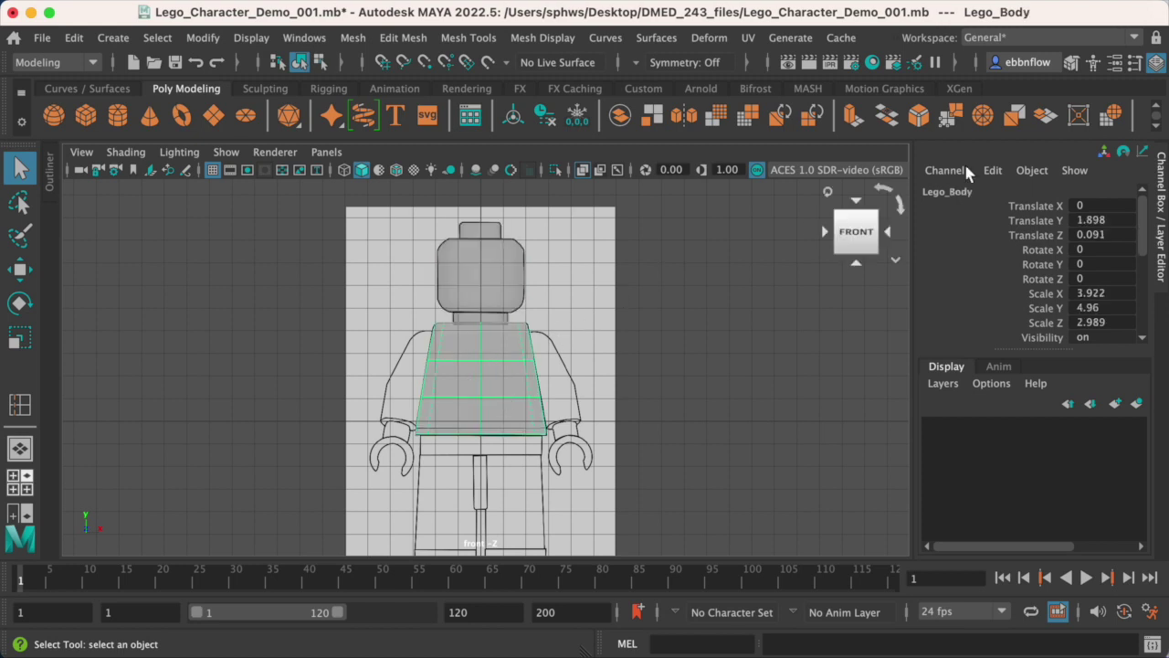
pyautogui.doubleClick(978, 190)
pyautogui.click(979, 190)
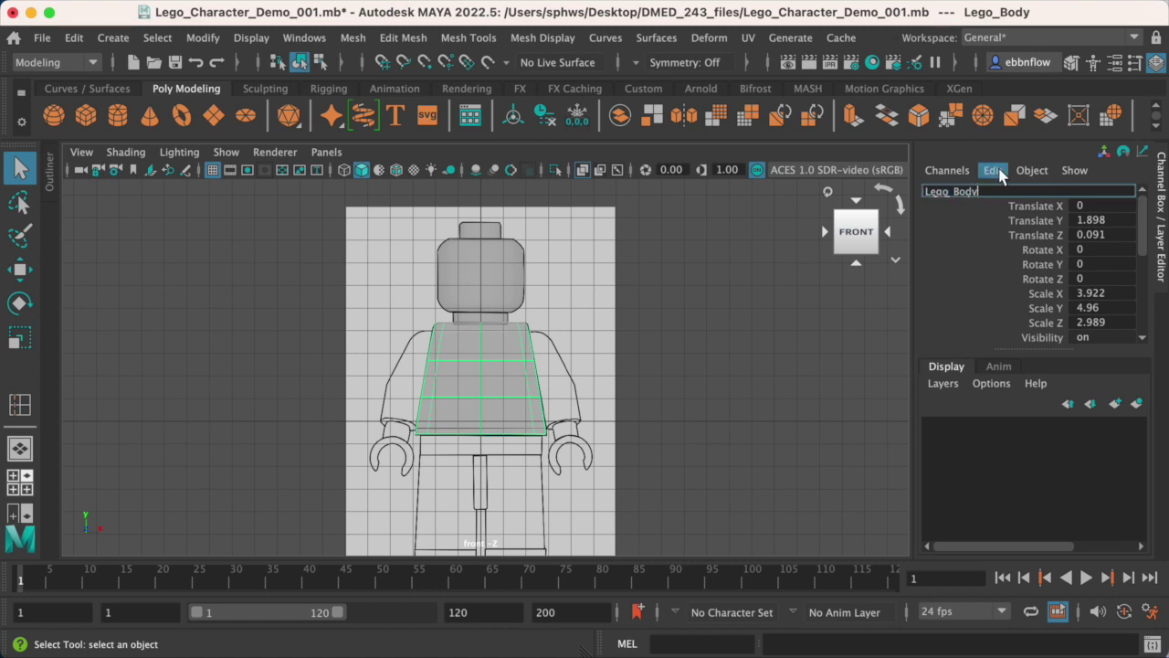
pyautogui.press('BackSpace')
pyautogui.press('BackSpace')
pyautogui.press('BackSpace')
pyautogui.write('Torso')
pyautogui.press('Return')
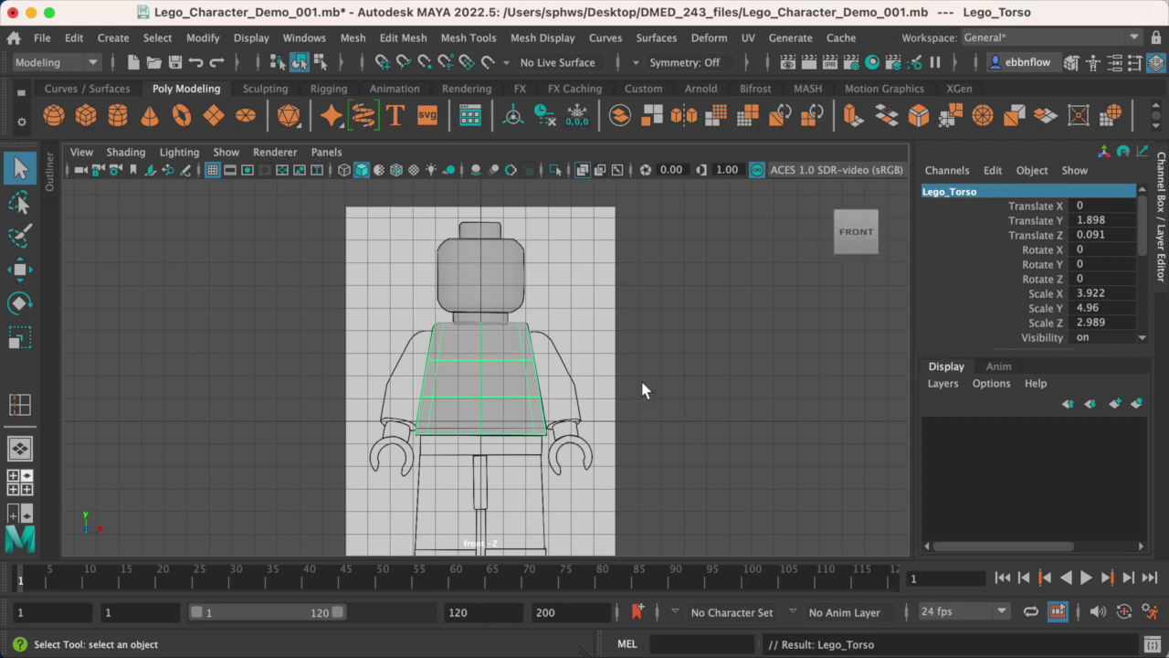
pyautogui.keyDown('alt'); pyautogui.moveTo(453, 484); pyautogui.dragTo(456, 413, button='middle'); pyautogui.keyUp('alt')
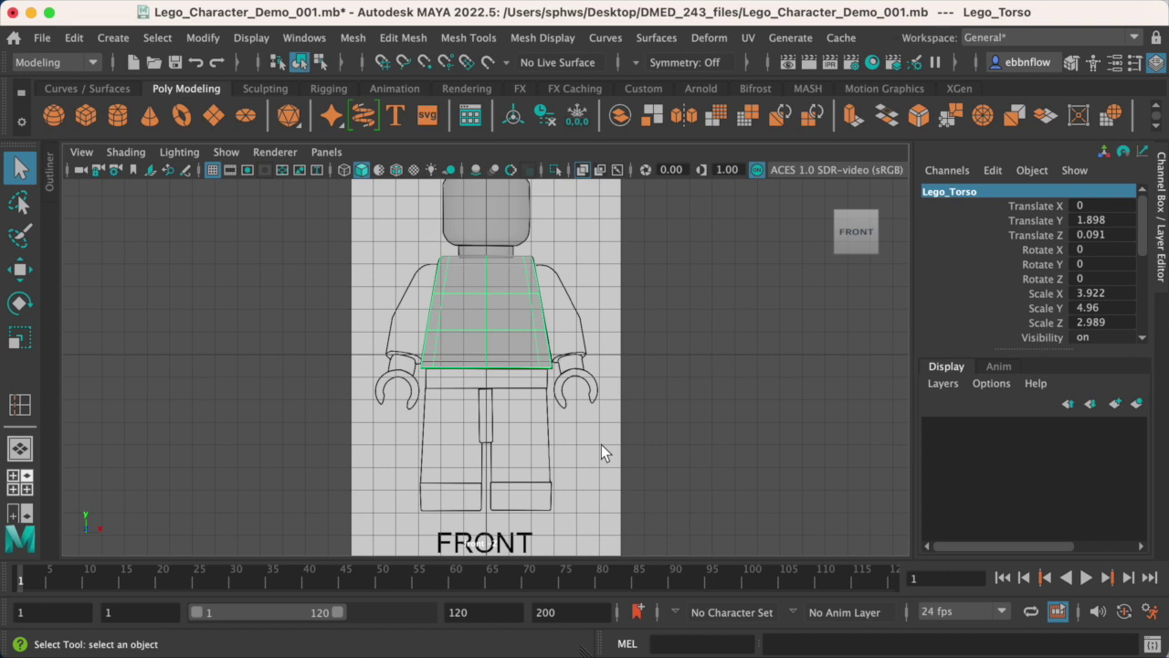
# Maximize the side view and zoom and pan to frame the torso and hip outlines
pyautogui.press('space')
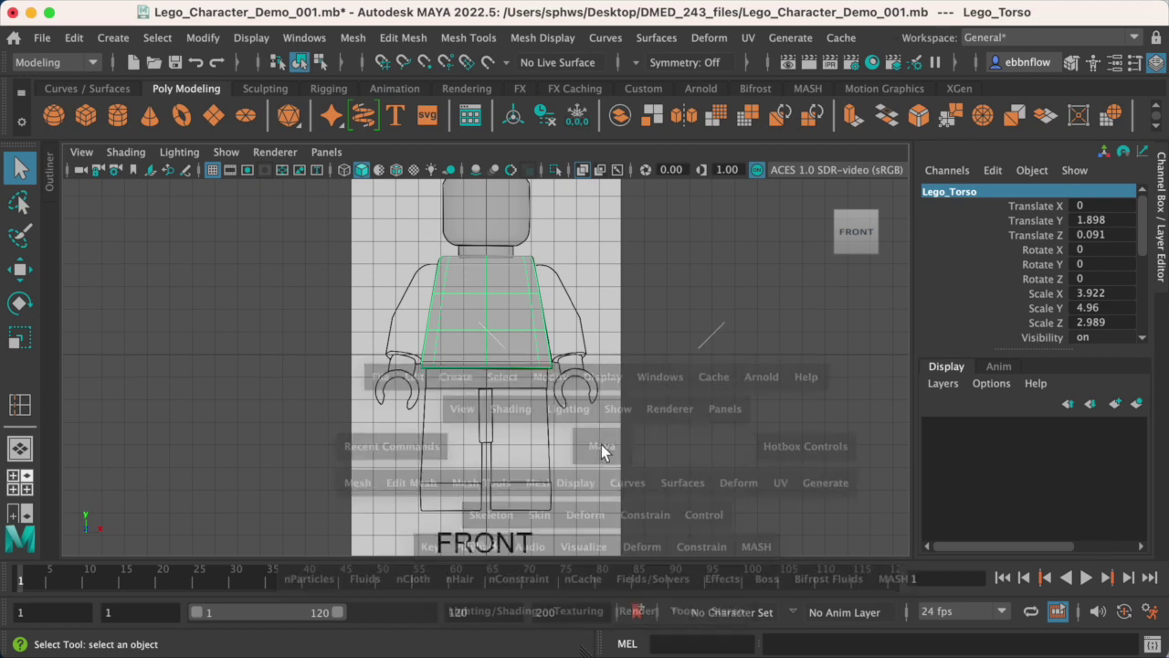
pyautogui.press('space')
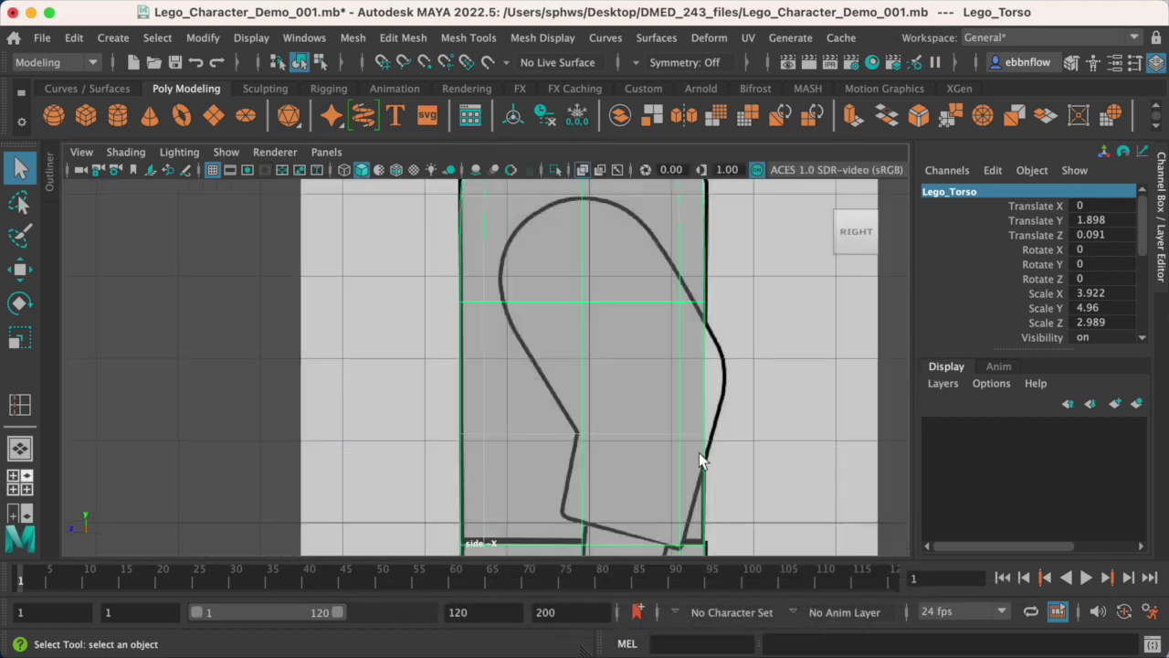
pyautogui.scroll(-3, 698, 452)
pyautogui.keyDown('alt'); pyautogui.moveTo(698, 452); pyautogui.dragTo(568, 285, button='middle'); pyautogui.keyUp('alt')
pyautogui.scroll(-1, 587, 368)
pyautogui.keyDown('alt'); pyautogui.moveTo(587, 368); pyautogui.dragTo(602, 342, button='middle'); pyautogui.keyUp('alt')
pyautogui.scroll(2, 574, 335)
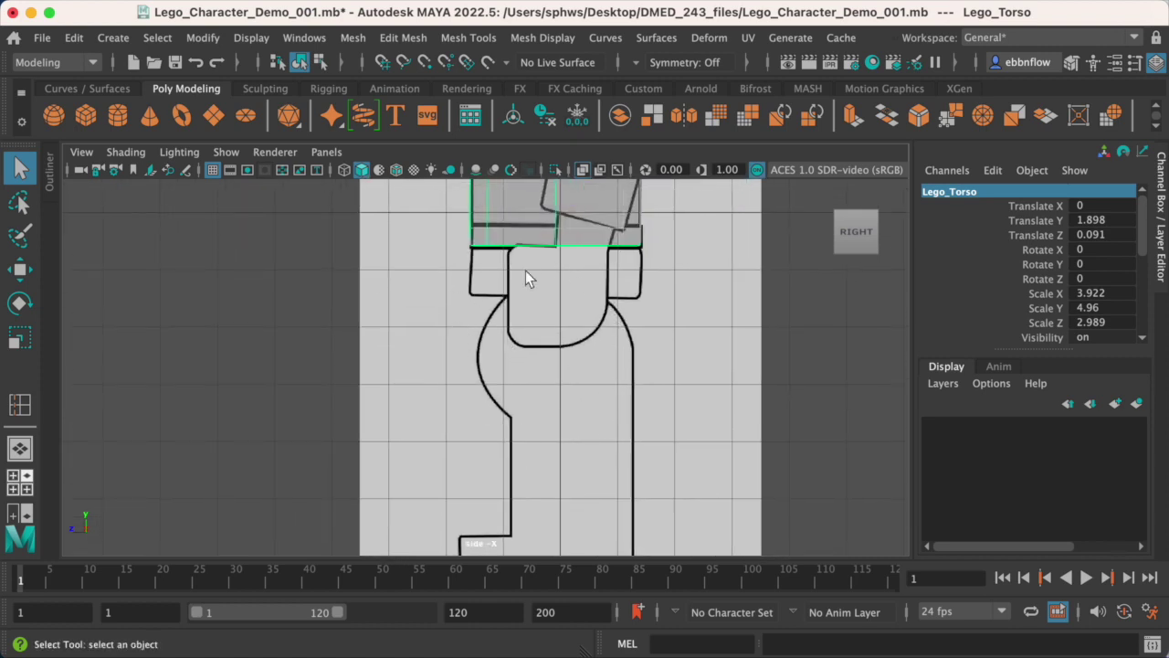
pyautogui.click(114, 46)
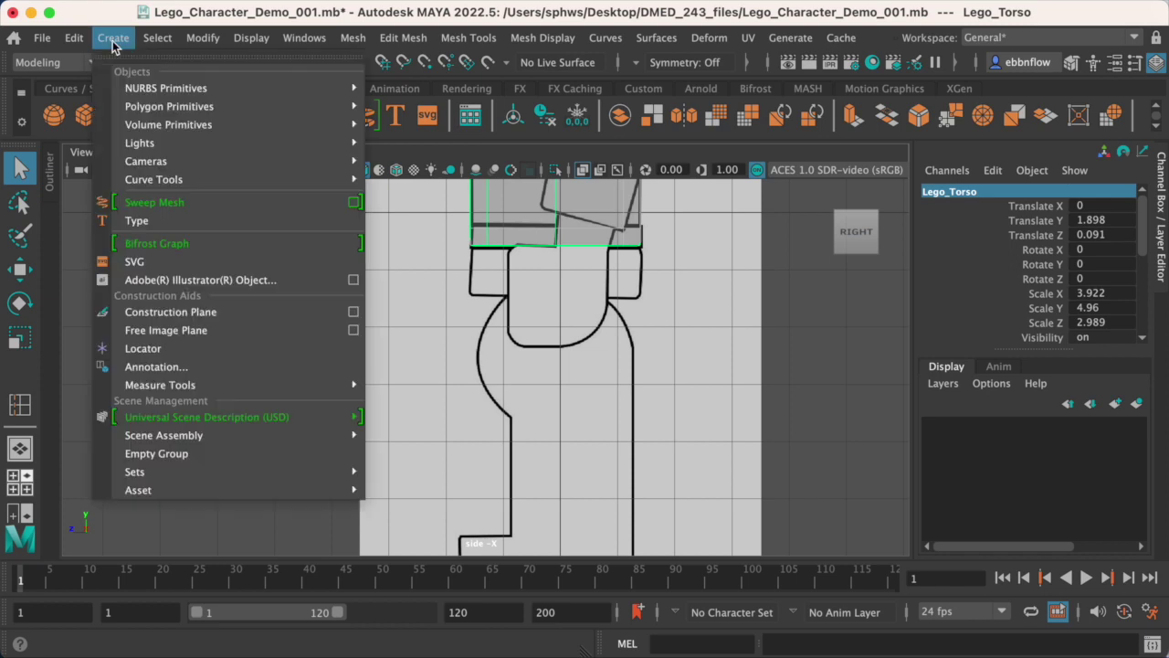
# Reset Polygon Cylinder options to defaults: radius 1, height 2, 20 axis divisions, 1 height and cap division
pyautogui.moveTo(129, 112)
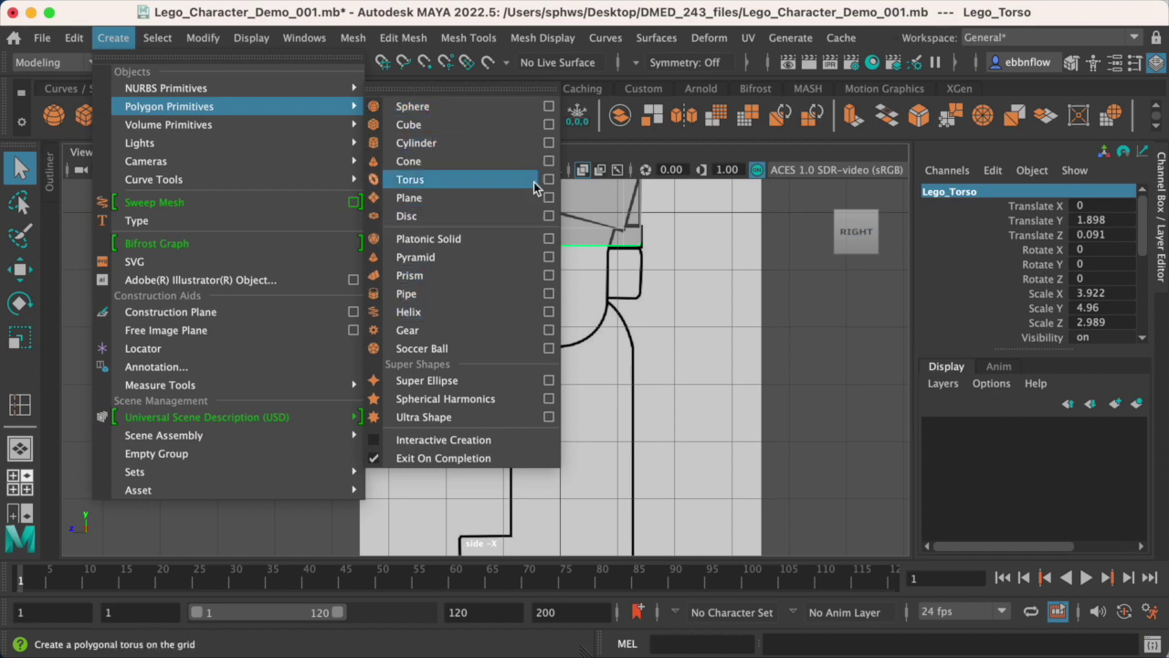
pyautogui.click(548, 143)
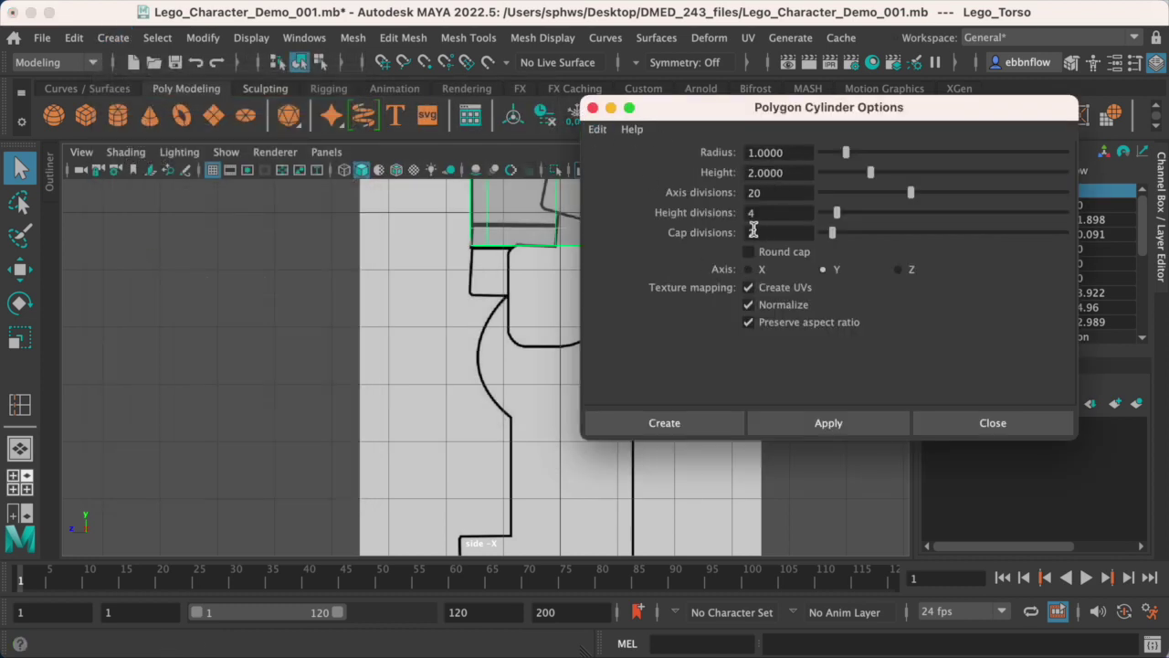
pyautogui.click(598, 133)
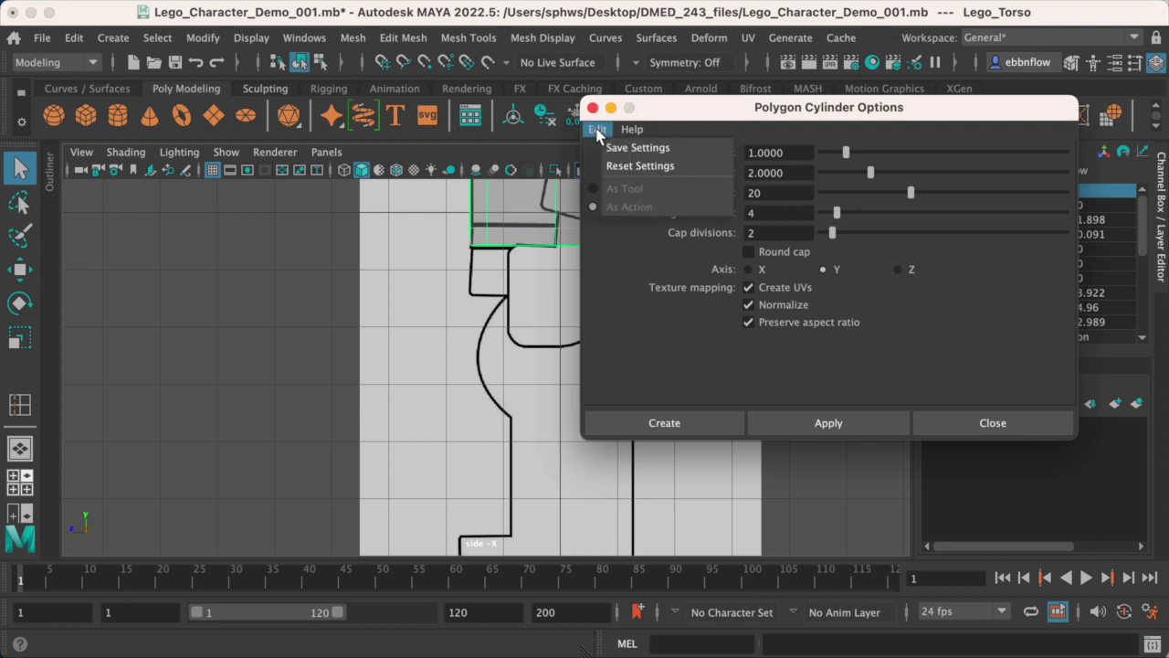
pyautogui.click(627, 165)
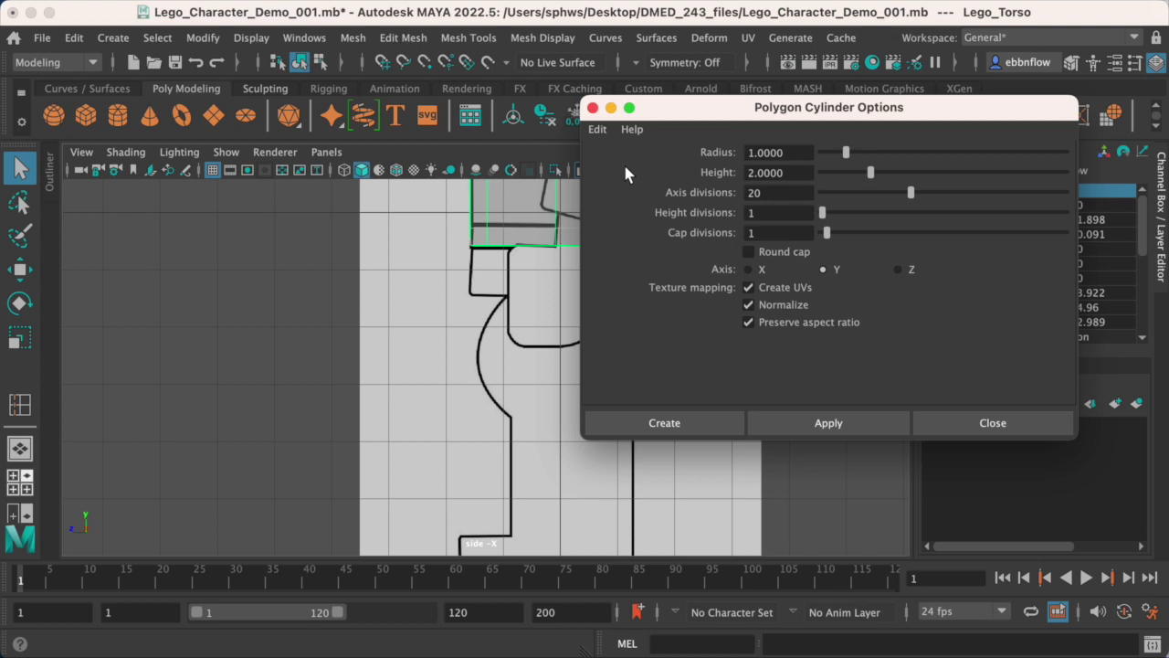
# Create the default polygon cylinder, pCylinder1
pyautogui.click(695, 422)
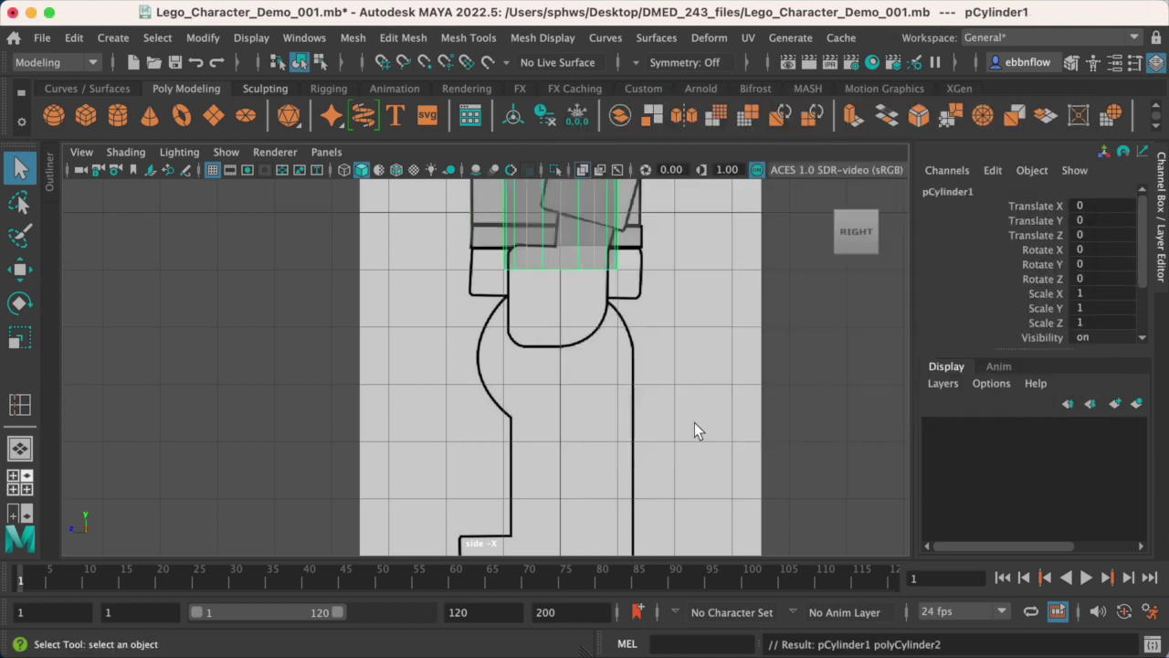
pyautogui.scroll(-2, 609, 400)
pyautogui.scroll(5, 606, 396)
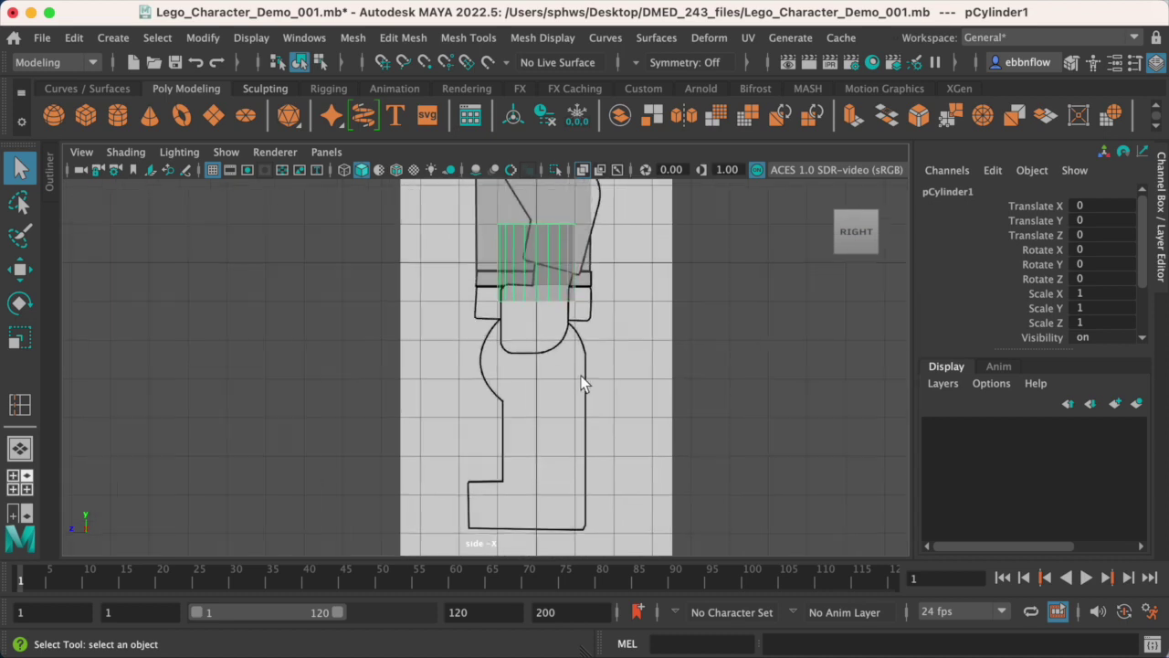
pyautogui.scroll(-4, 563, 347)
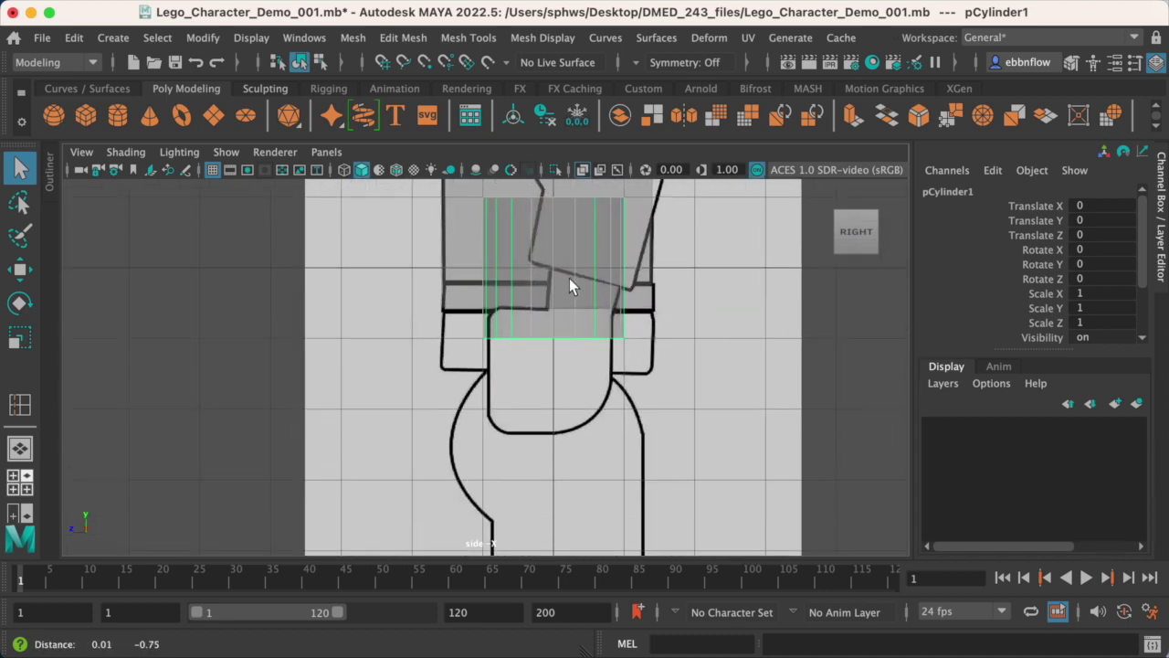
pyautogui.scroll(3, 571, 358)
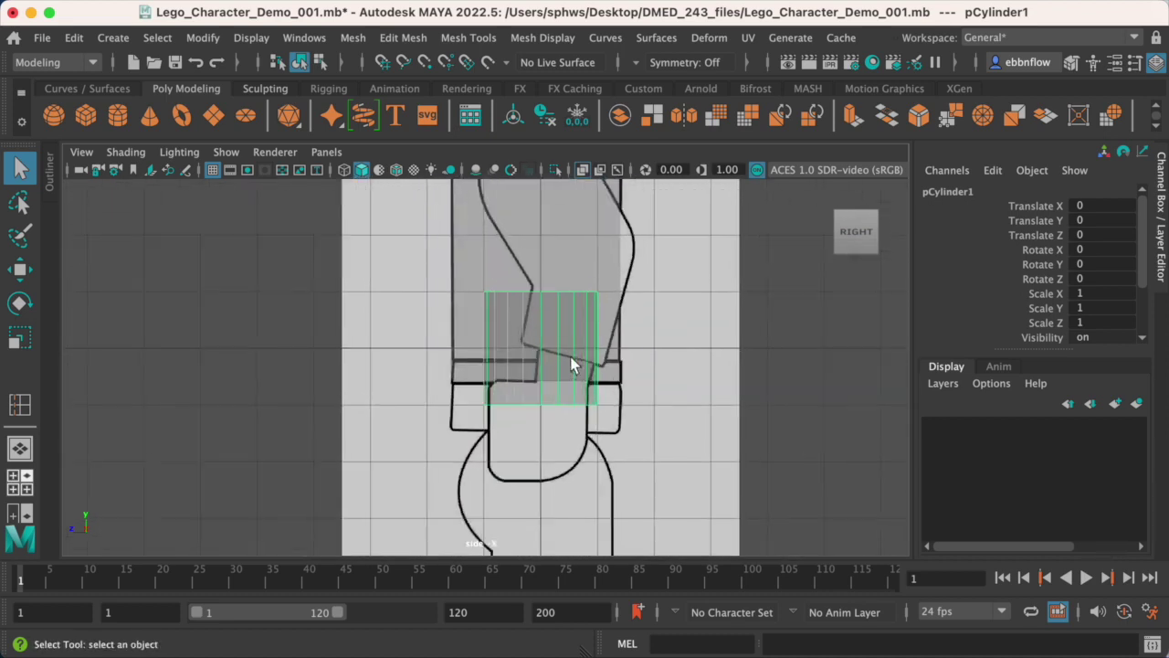
# Rotate the cylinder to Rotate Z 90
pyautogui.press('e')
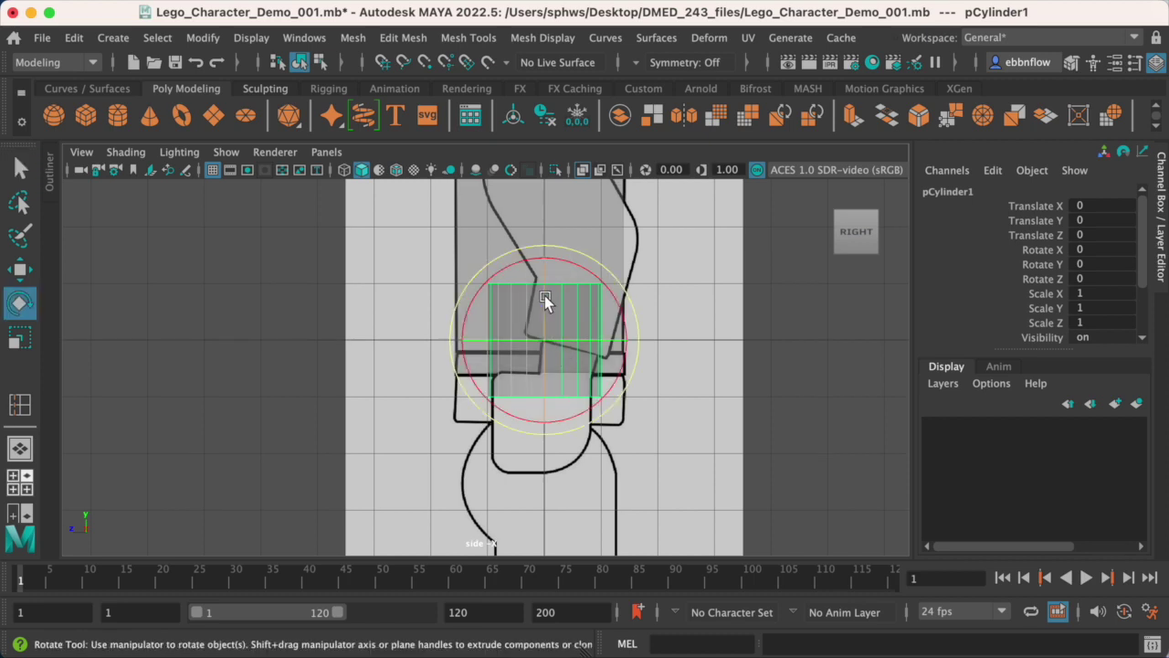
pyautogui.moveTo(544, 295); pyautogui.dragTo(557, 388)
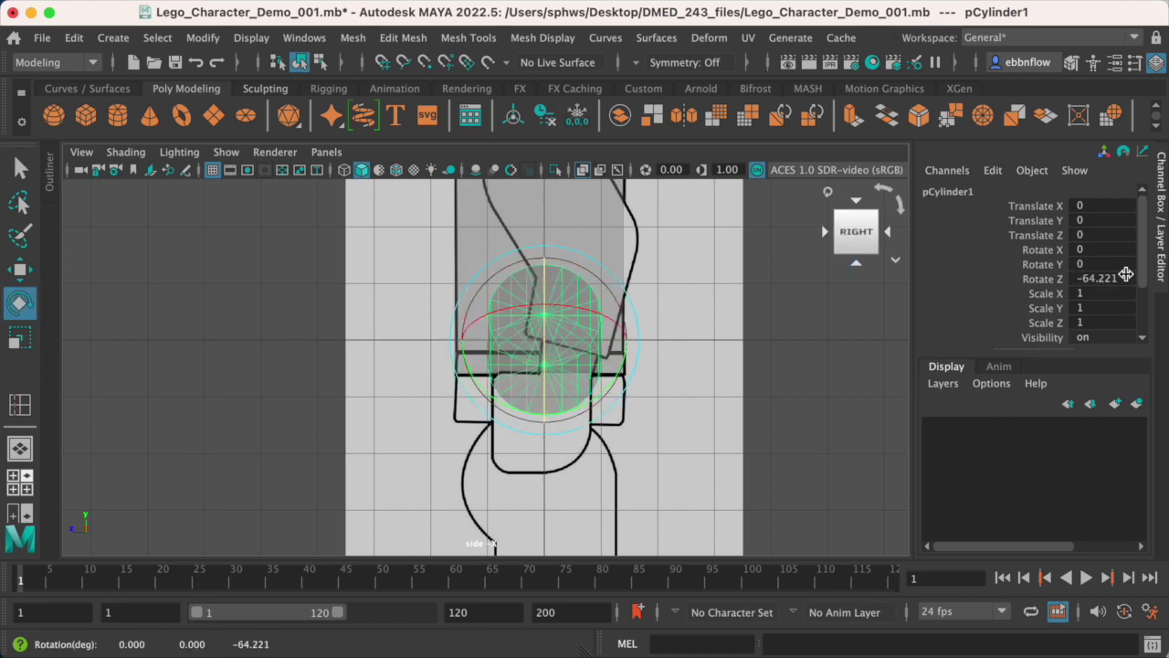
pyautogui.doubleClick(1124, 278)
pyautogui.write('90')
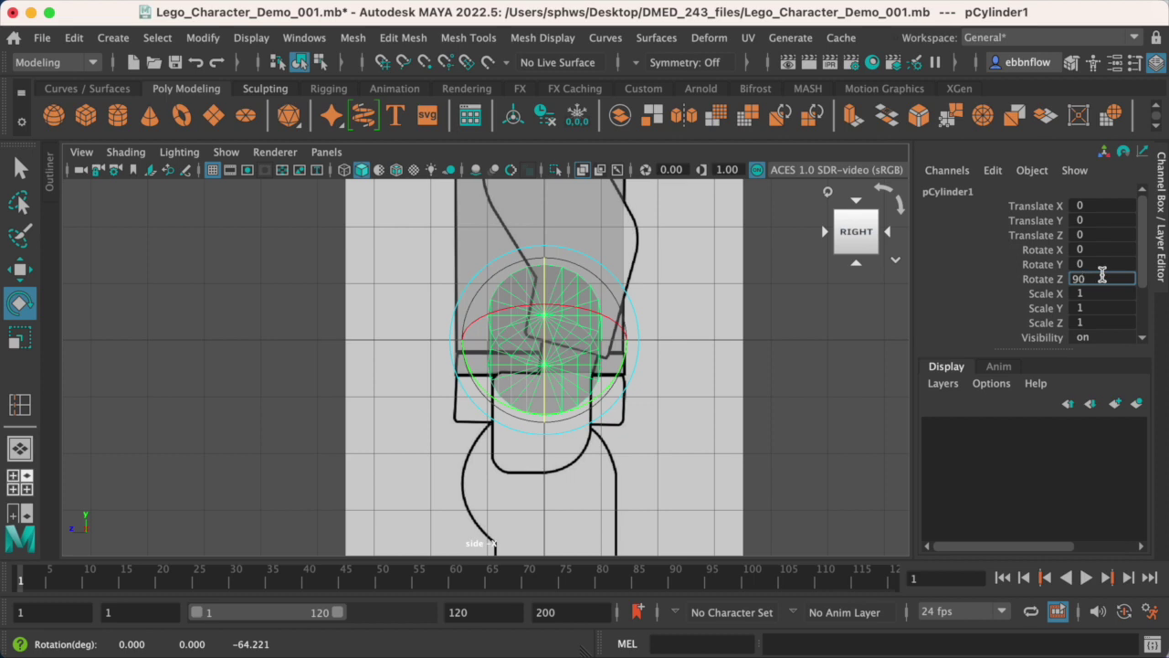
pyautogui.press('Return')
# Move the cylinder onto the hip joint circle, at translate Y -2.496 and Z 0.066
pyautogui.press('w')
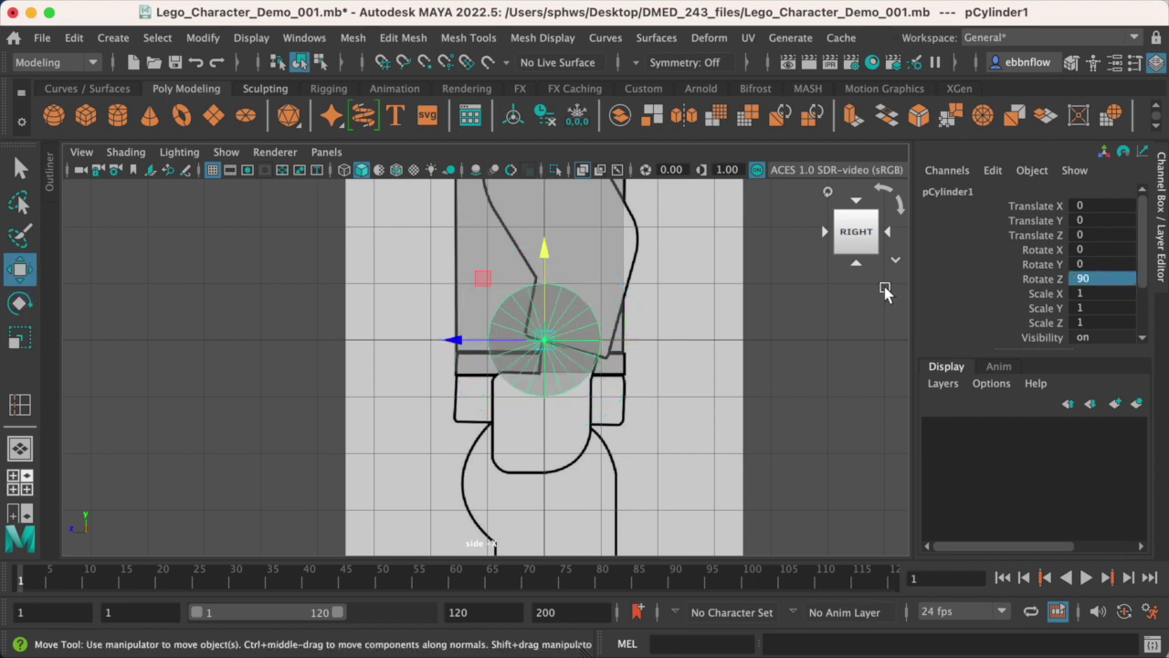
pyautogui.moveTo(546, 247); pyautogui.dragTo(544, 386)
pyautogui.scroll(1, 557, 393)
pyautogui.scroll(1, 557, 392)
pyautogui.keyDown('alt'); pyautogui.moveTo(557, 393); pyautogui.dragTo(543, 319, button='middle'); pyautogui.keyUp('alt')
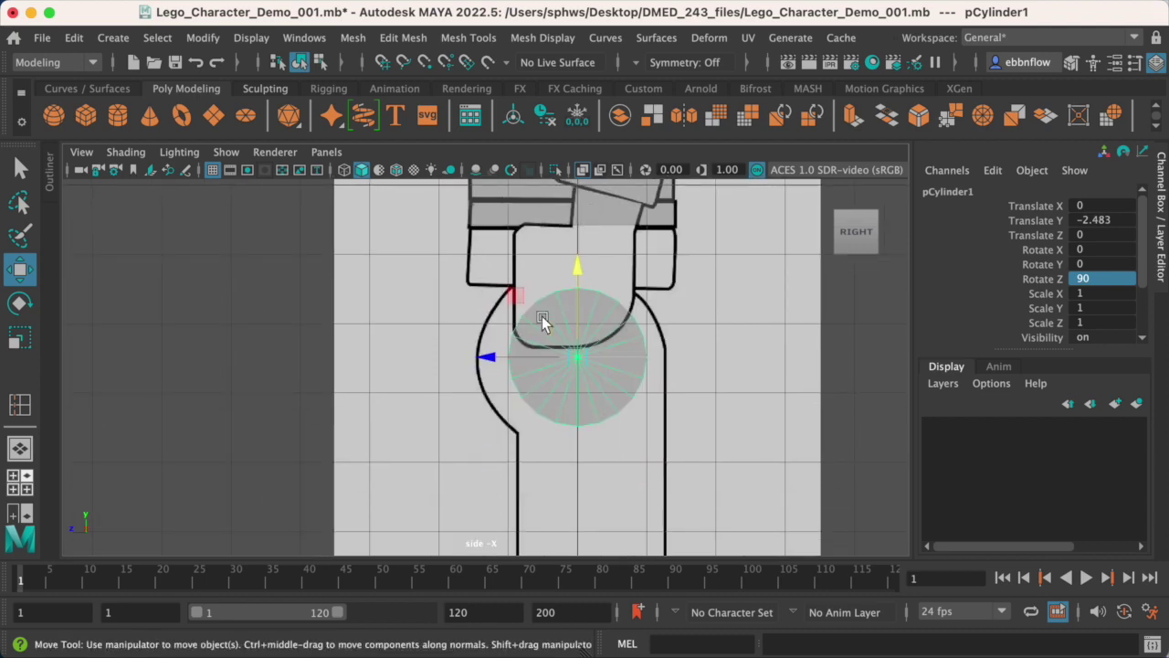
pyautogui.moveTo(491, 360); pyautogui.dragTo(490, 363)
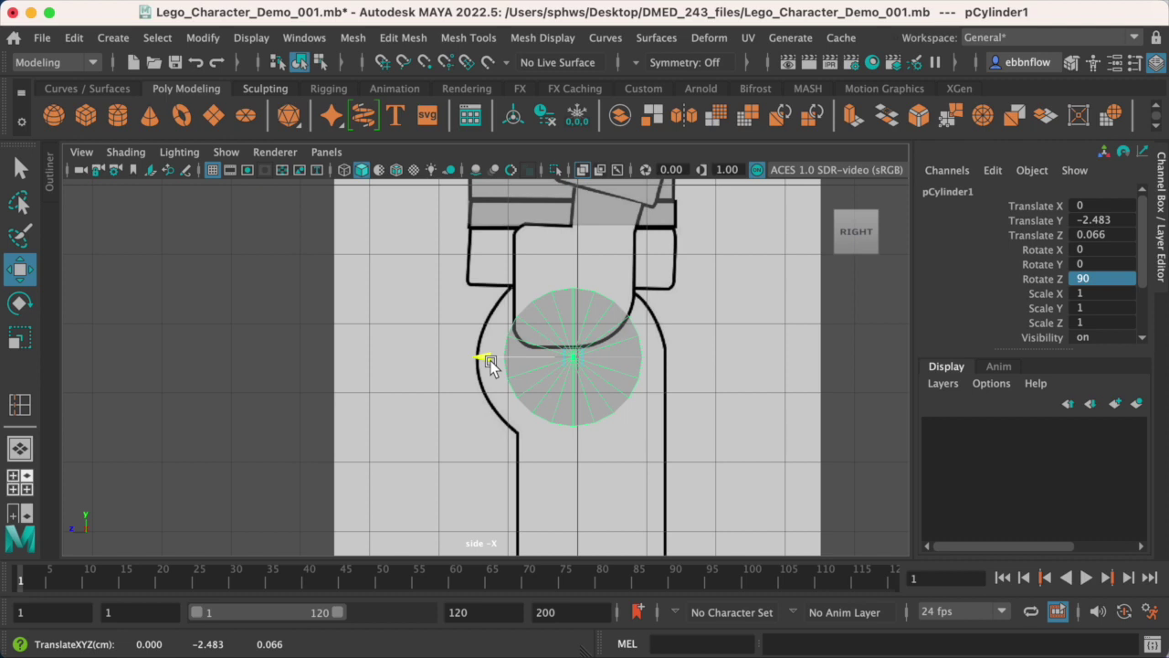
pyautogui.keyDown('alt'); pyautogui.moveTo(521, 373); pyautogui.dragTo(641, 362, button='middle'); pyautogui.keyUp('alt')
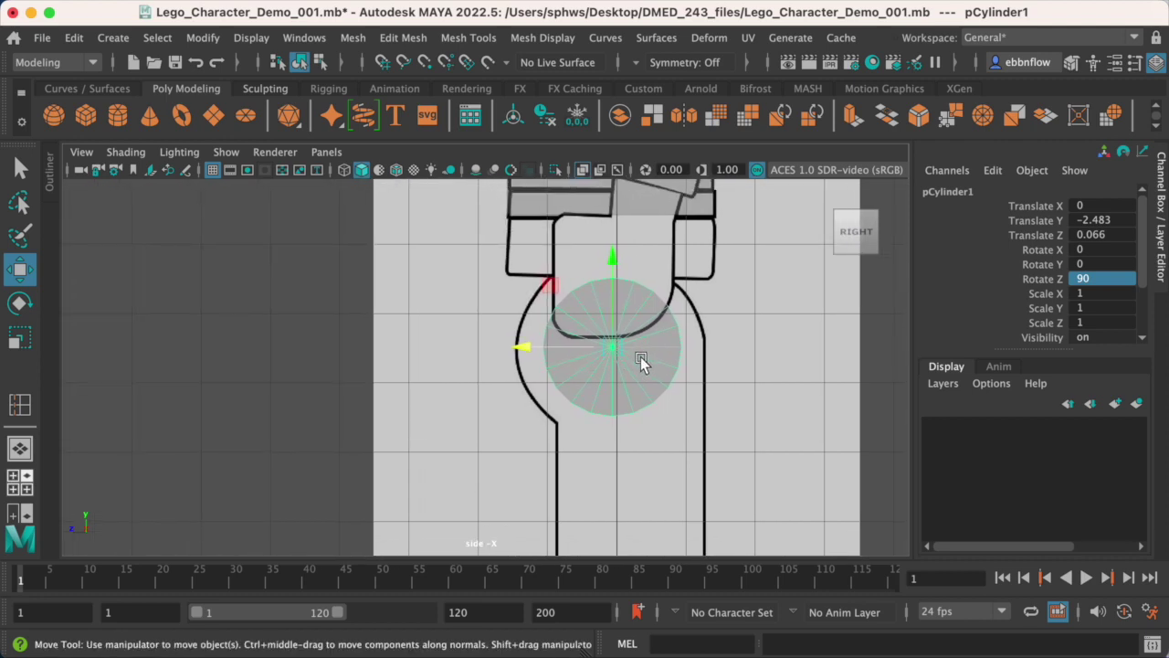
pyautogui.moveTo(616, 253); pyautogui.dragTo(614, 254)
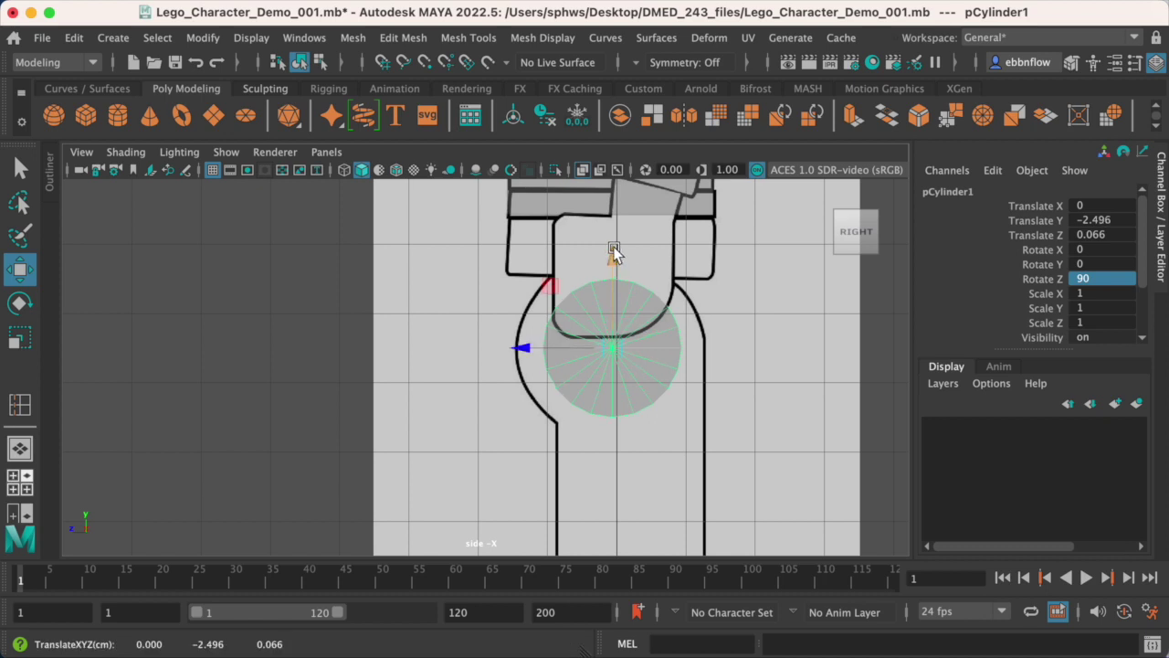
pyautogui.press('r')
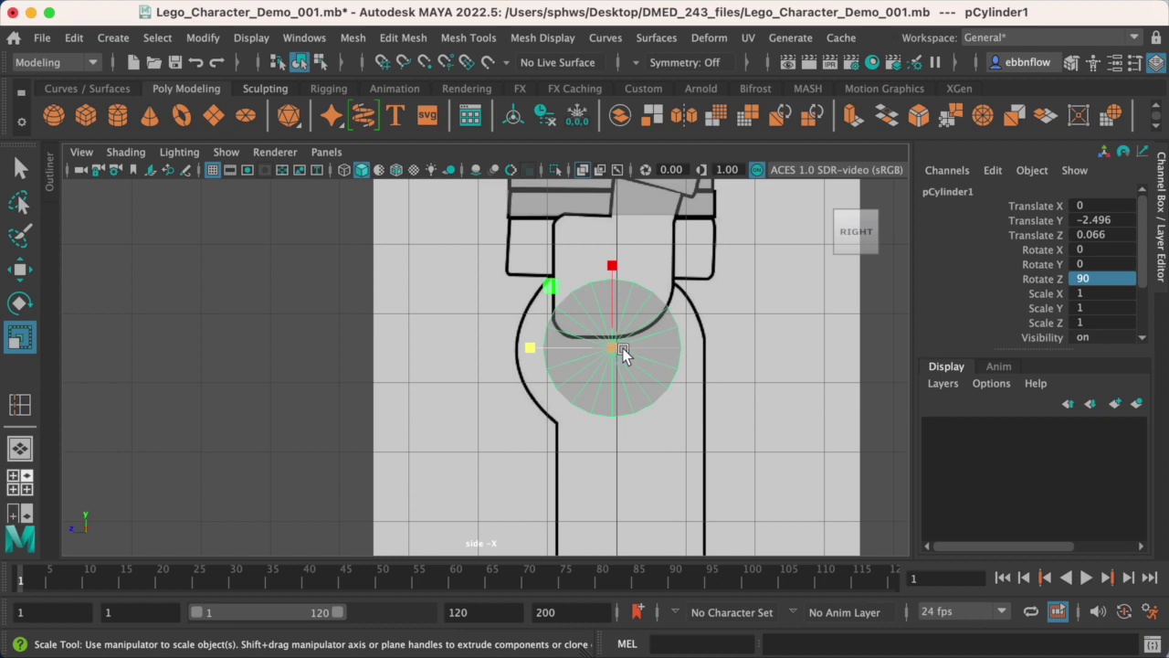
# Scale the cylinder uniformly to 1.358 to fit the hip circle and rename it Lego_Midsection
pyautogui.moveTo(614, 355); pyautogui.dragTo(657, 356)
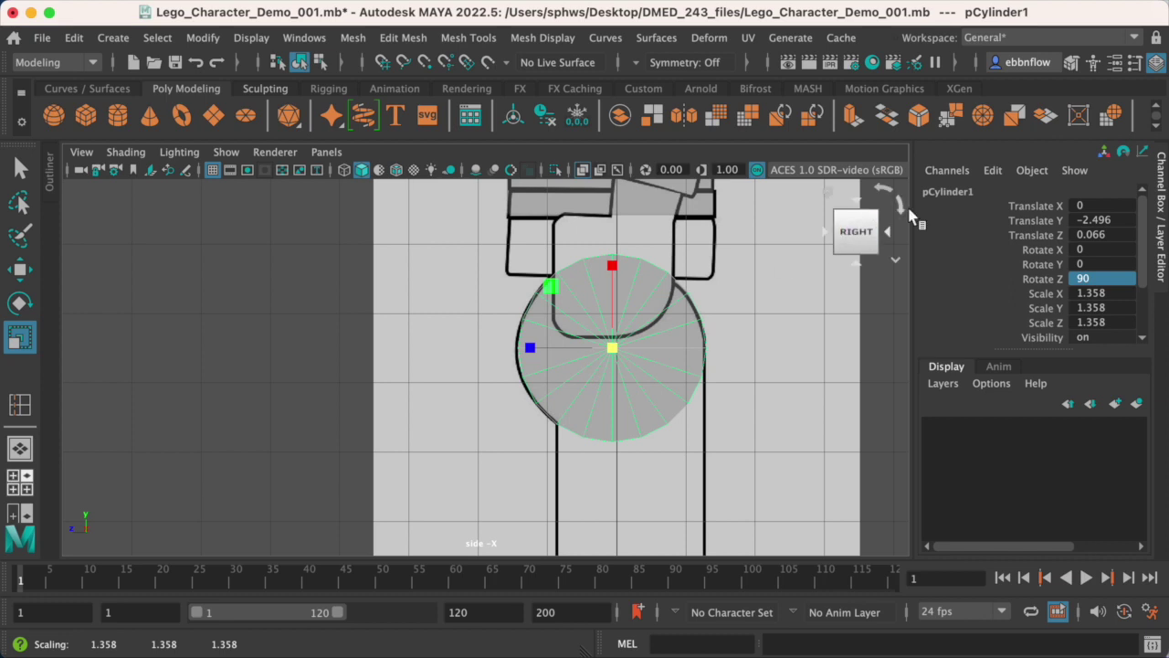
pyautogui.doubleClick(950, 192)
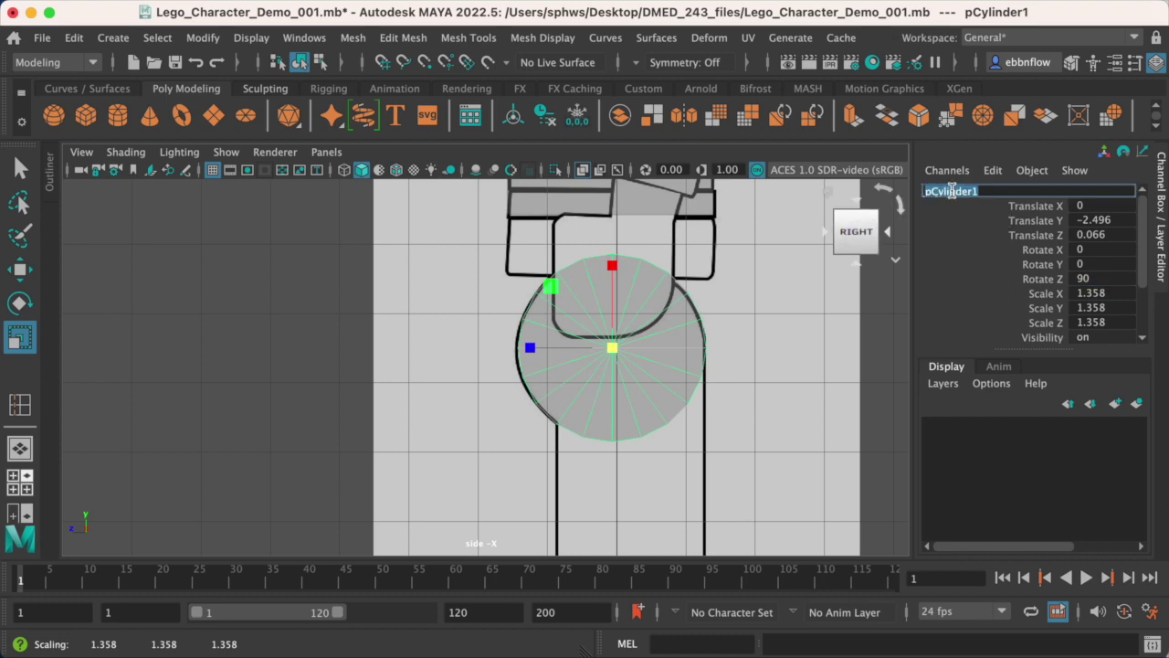
pyautogui.write('Lego_Midsection')
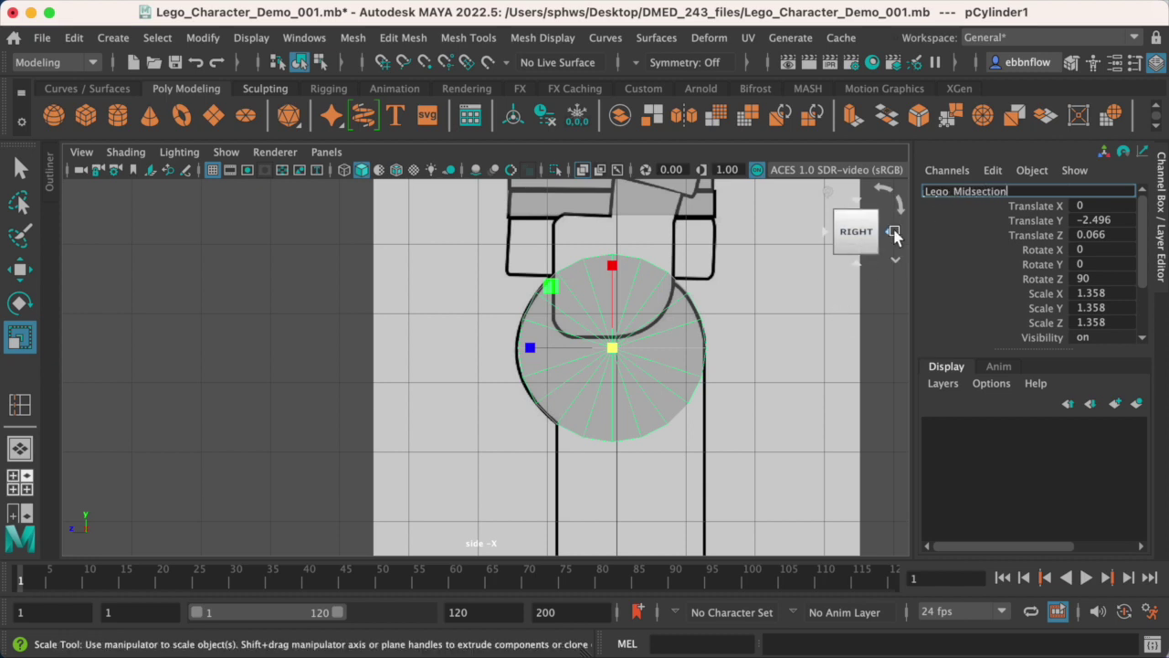
pyautogui.press('Return')
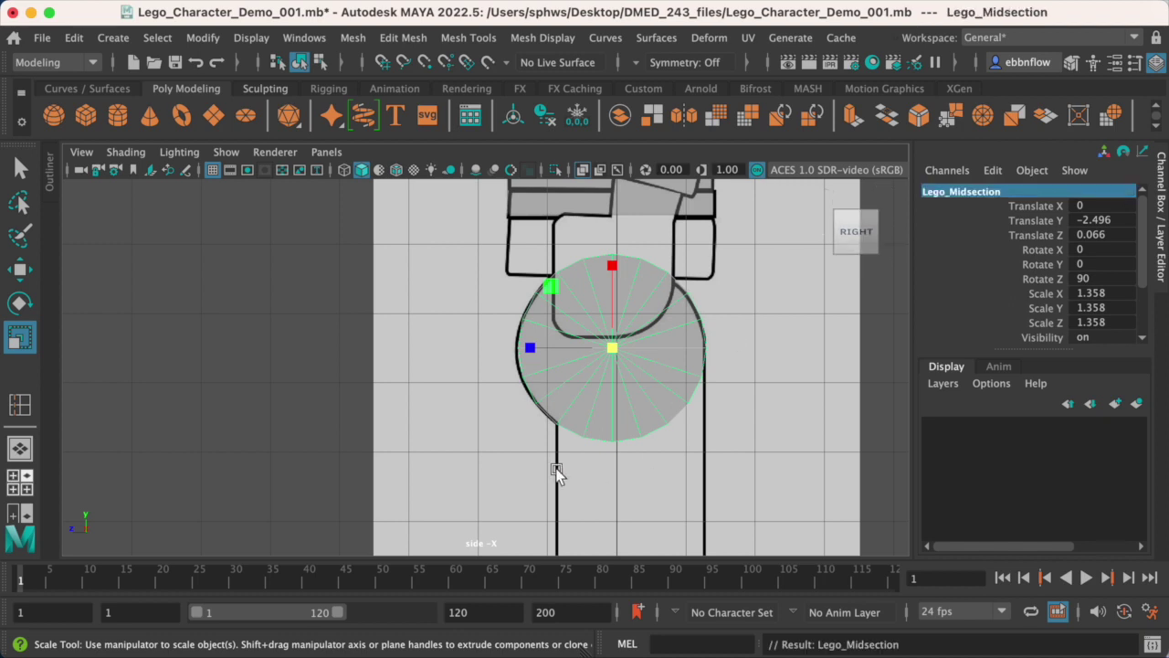
# In the front view, squash Lego_Midsection to Scale Y 0.317 to match the central hip strip
pyautogui.press('space')
pyautogui.press('space')
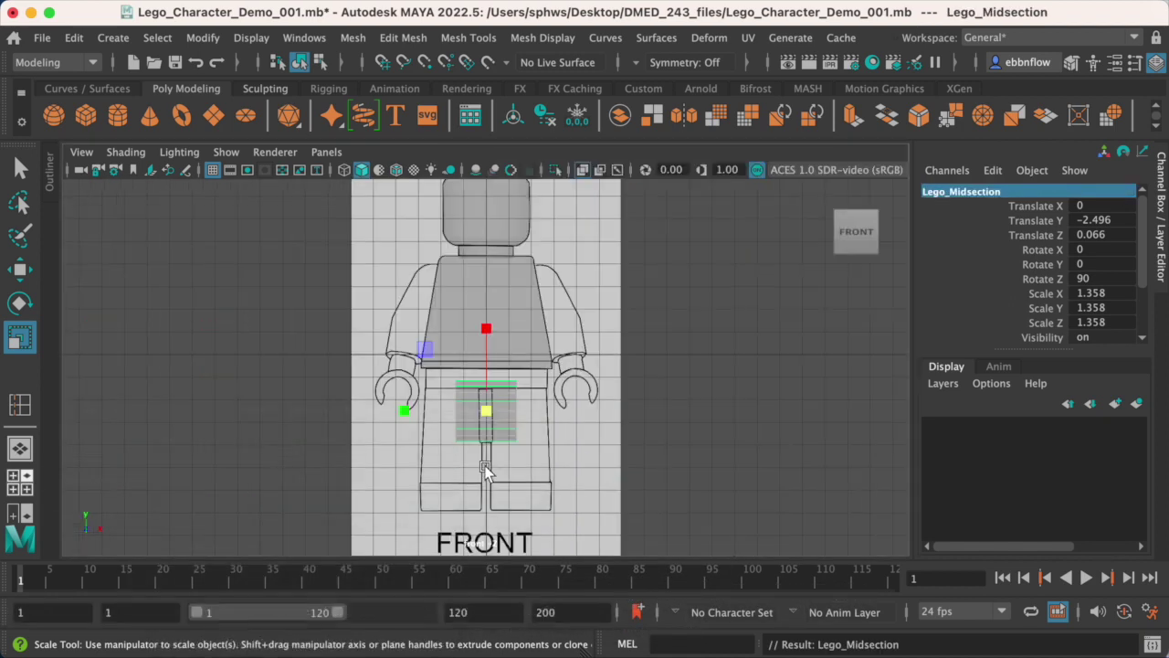
pyautogui.scroll(8, 496, 457)
pyautogui.scroll(4, 606, 360)
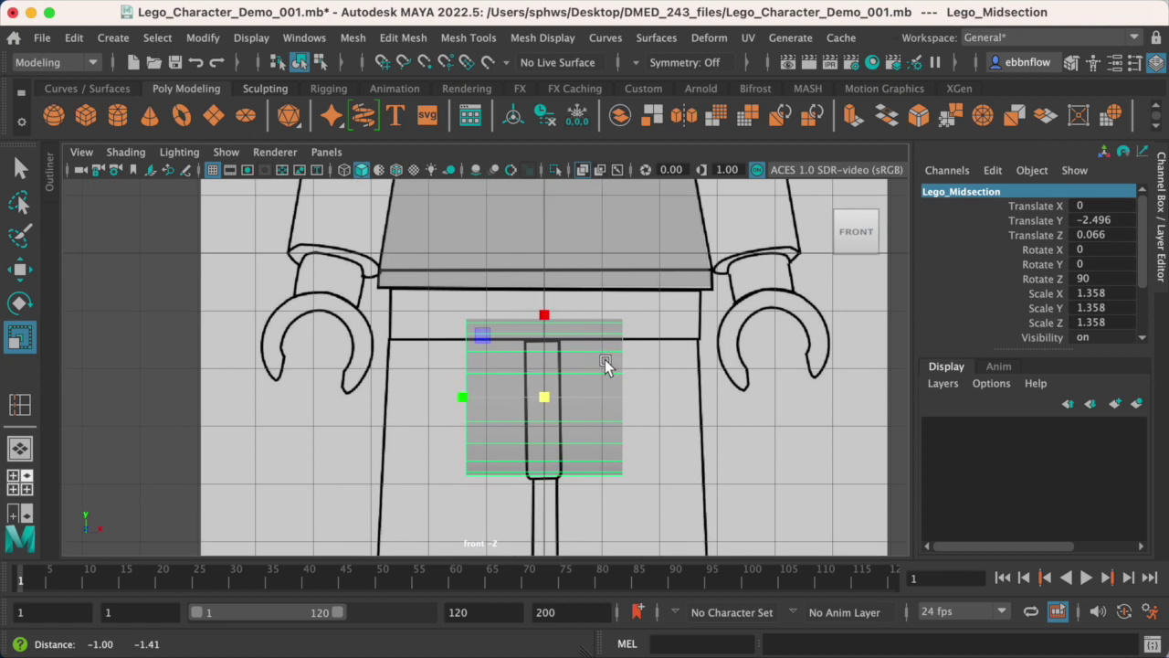
pyautogui.keyDown('alt'); pyautogui.moveTo(607, 361); pyautogui.dragTo(607, 375, button='middle'); pyautogui.keyUp('alt')
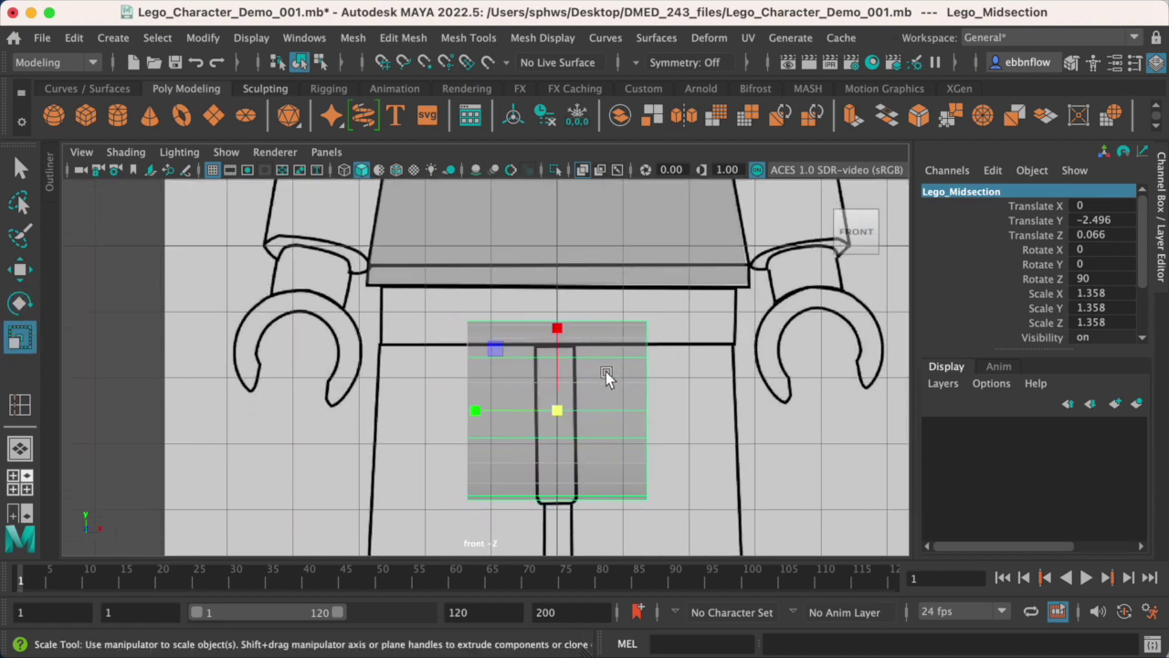
pyautogui.moveTo(473, 411); pyautogui.dragTo(539, 417)
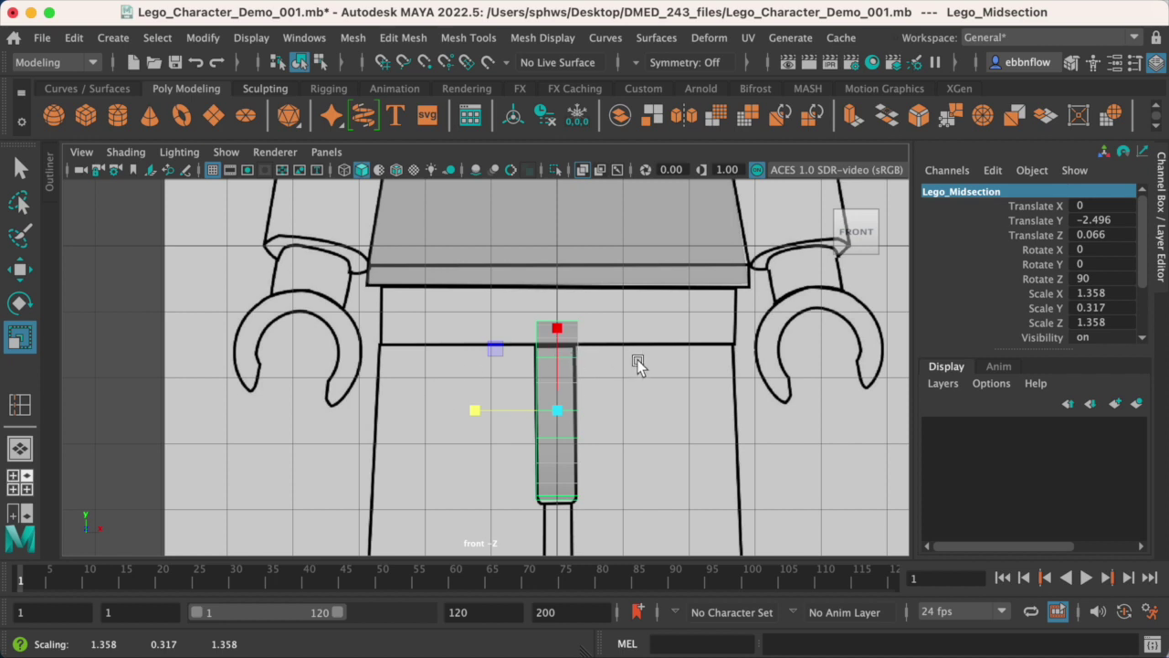
# Maximize the perspective view, deselect everything, and orbit to inspect the flattened disc below the torso
pyautogui.press('space')
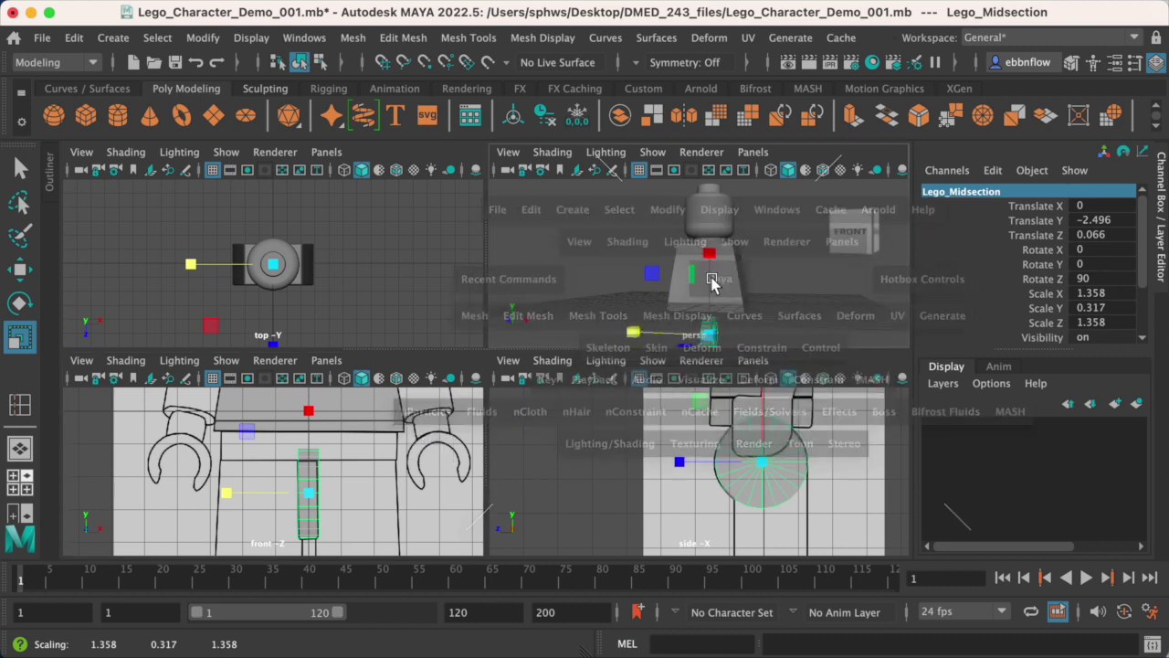
pyautogui.press('space')
pyautogui.keyDown('alt'); pyautogui.moveTo(574, 384); pyautogui.dragTo(420, 366); pyautogui.keyUp('alt')
pyautogui.click(430, 365)
pyautogui.moveTo(498, 396)
pyautogui.keyDown('alt'); pyautogui.mouseDown()
pyautogui.moveTo(512, 402)
pyautogui.moveTo(477, 391)
pyautogui.moveTo(520, 391)
pyautogui.mouseUp(); pyautogui.keyUp('alt')
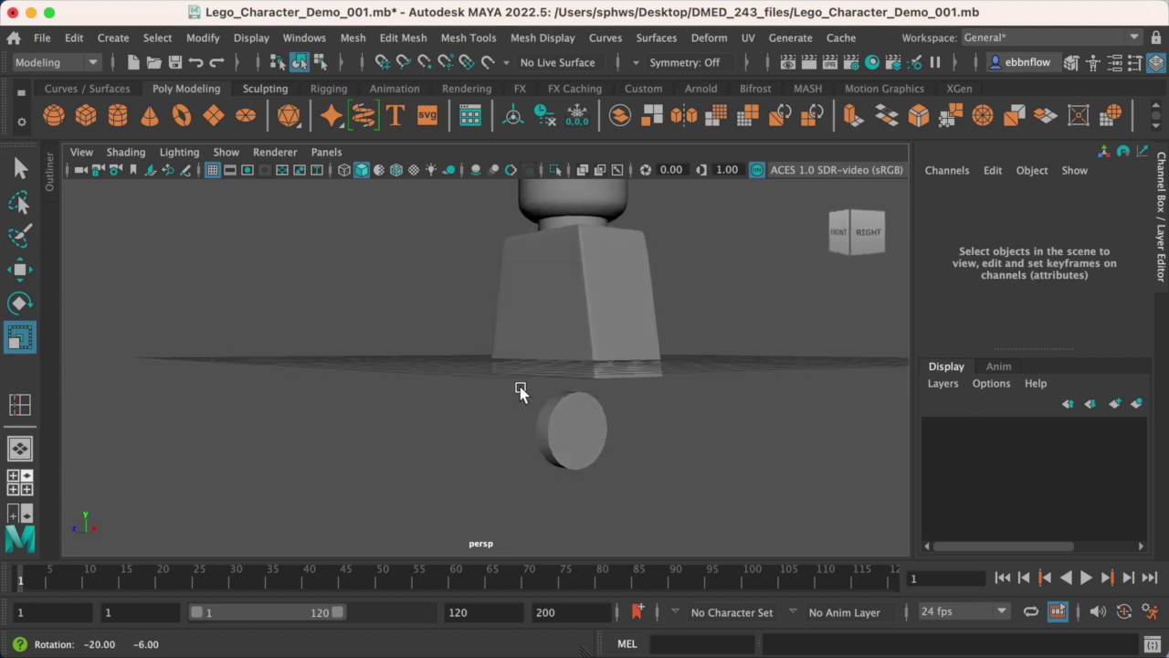
pyautogui.scroll(2, 572, 422)
# Maximize the side view, select Lego_Midsection, zoom in, and bring up the component-mode marking menu
pyautogui.scroll(3, 566, 416)
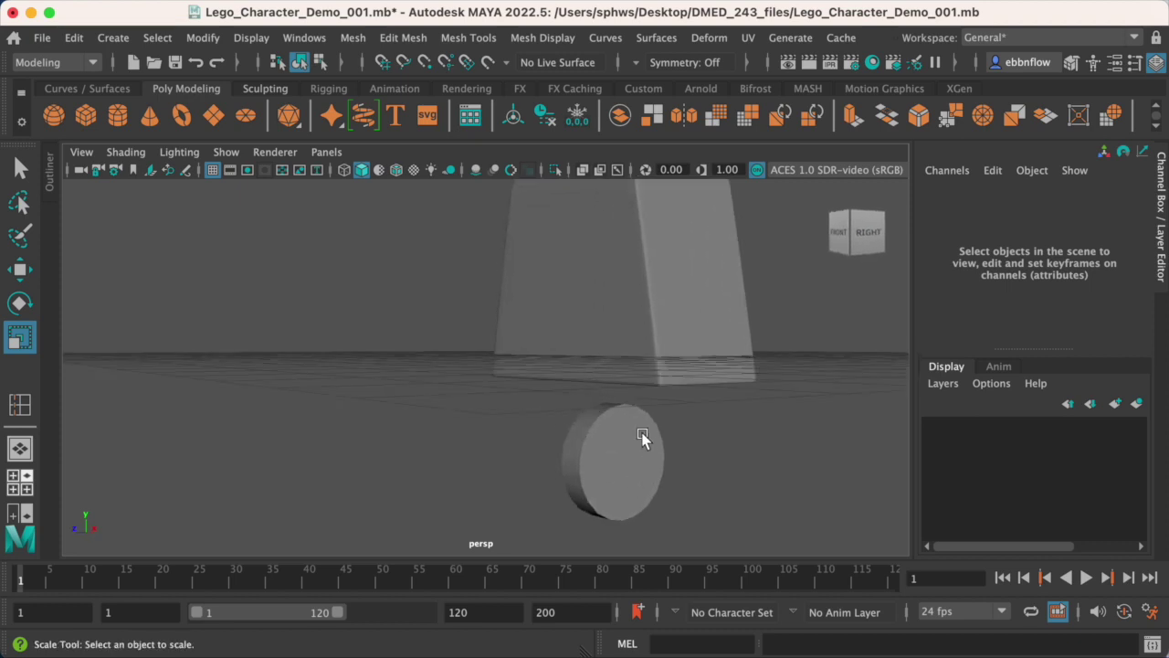
pyautogui.scroll(-3, 643, 438)
pyautogui.press('space')
pyautogui.press('space')
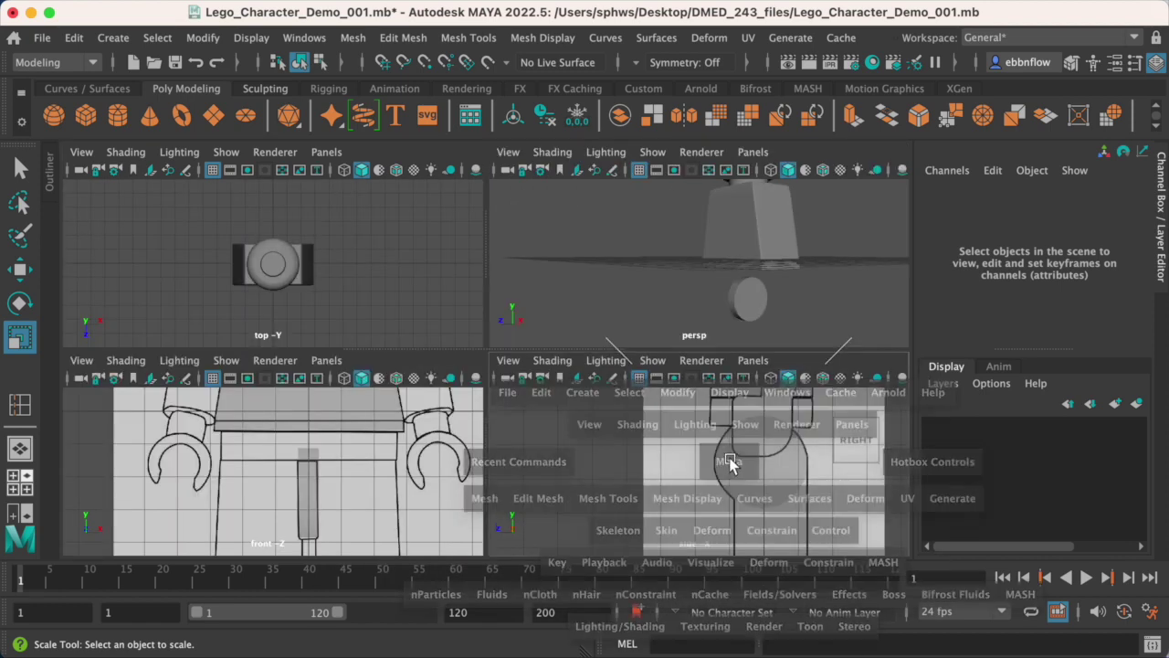
pyautogui.click(613, 255)
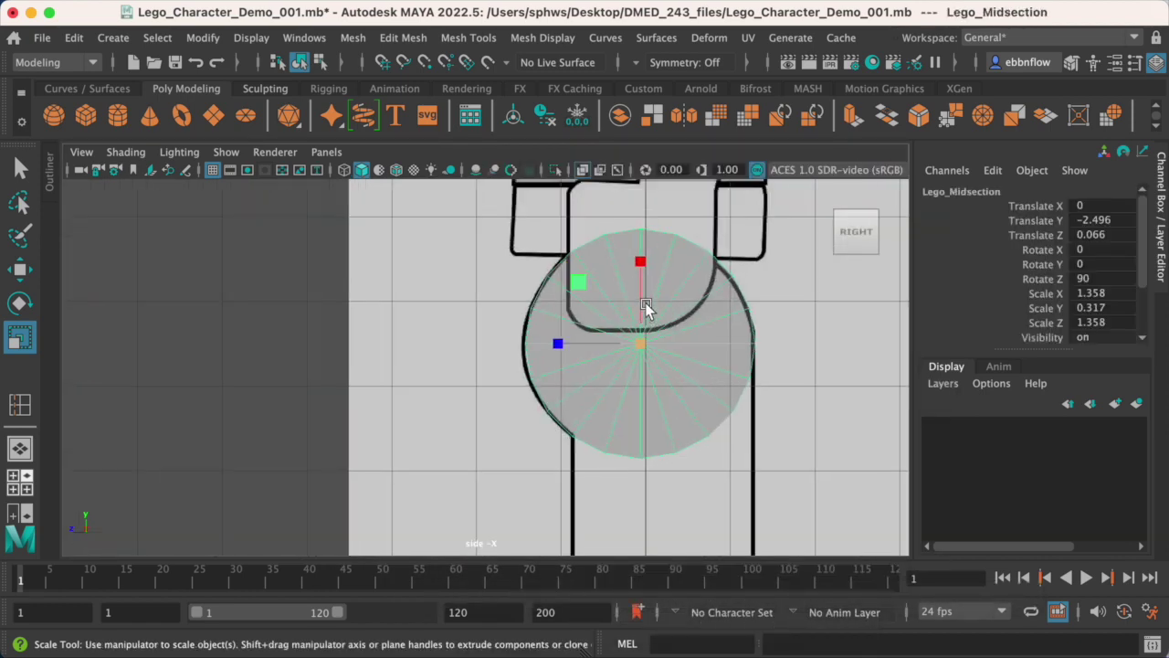
pyautogui.scroll(2, 646, 307)
pyautogui.keyDown('alt'); pyautogui.moveTo(649, 310); pyautogui.dragTo(579, 387, button='middle'); pyautogui.keyUp('alt')
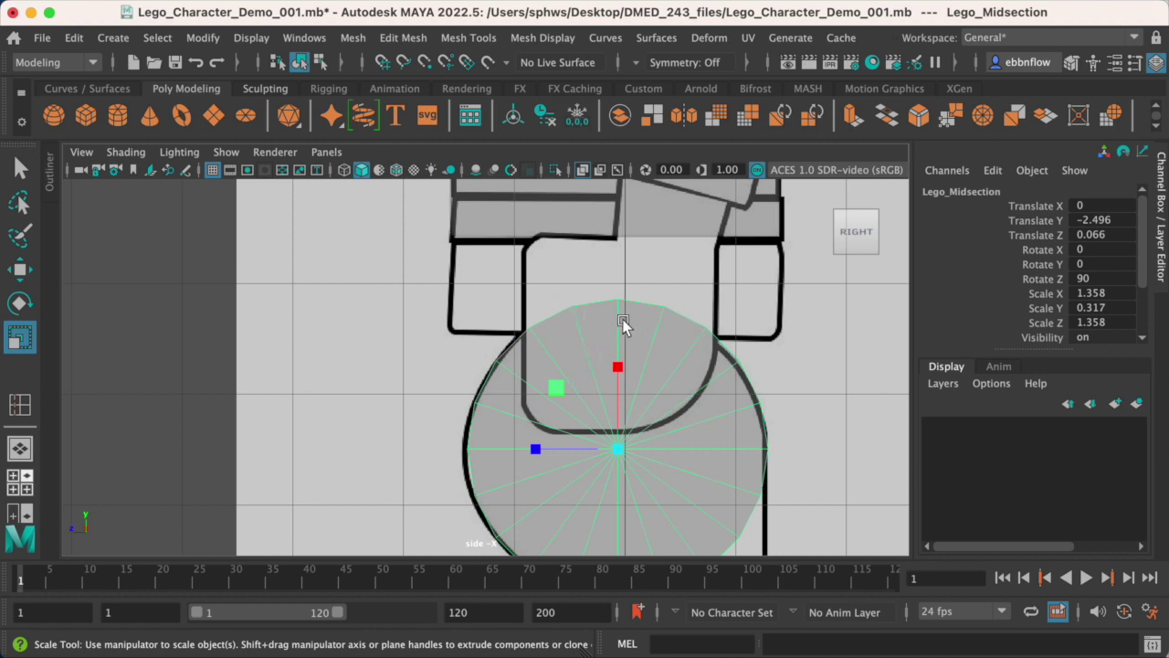
pyautogui.scroll(1, 631, 329)
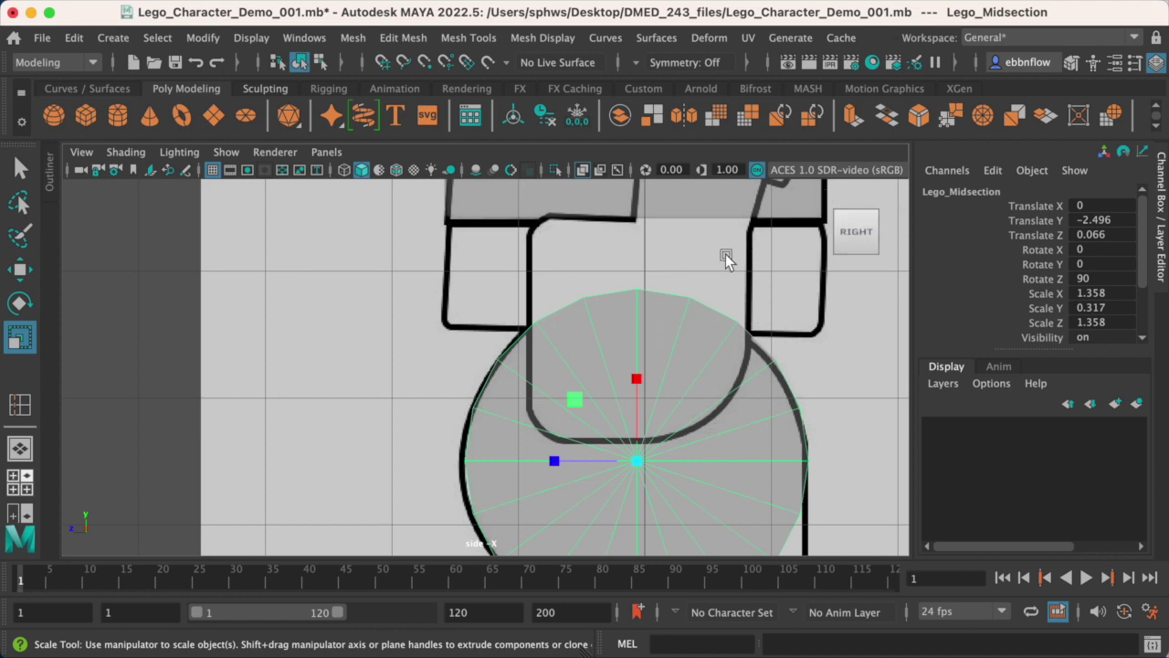
pyautogui.moveTo(656, 277); pyautogui.dragTo(654, 317, button='right')
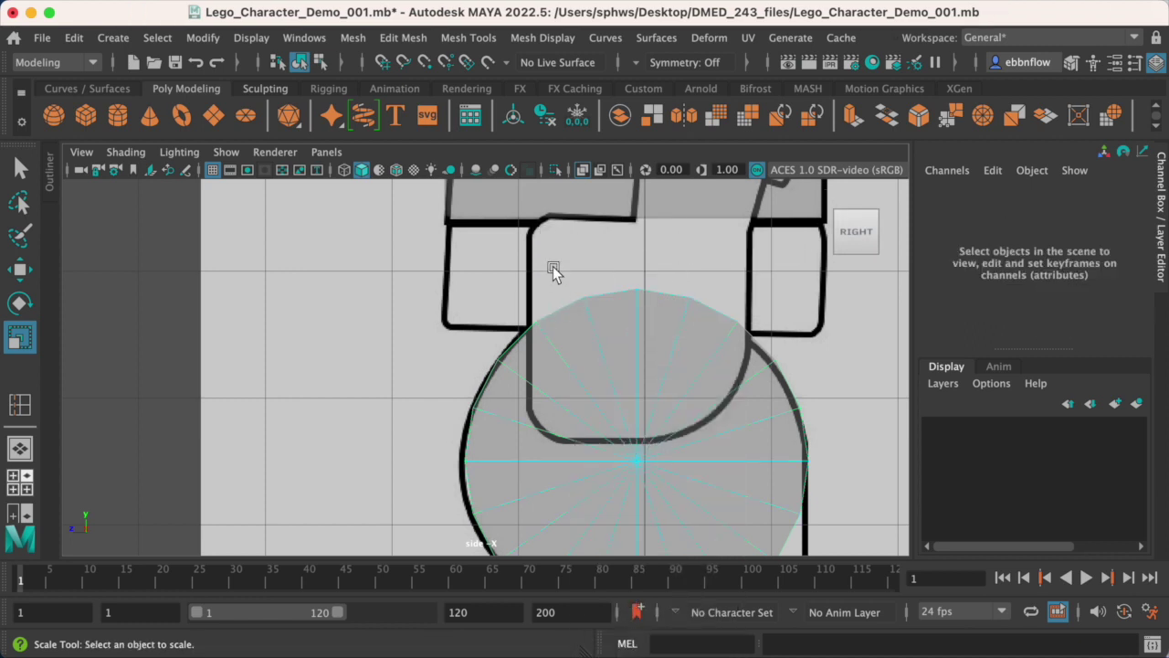
# Marquee-select the faces along the cylinder's top rim and check the selection in perspective
pyautogui.moveTo(554, 270); pyautogui.dragTo(722, 319)
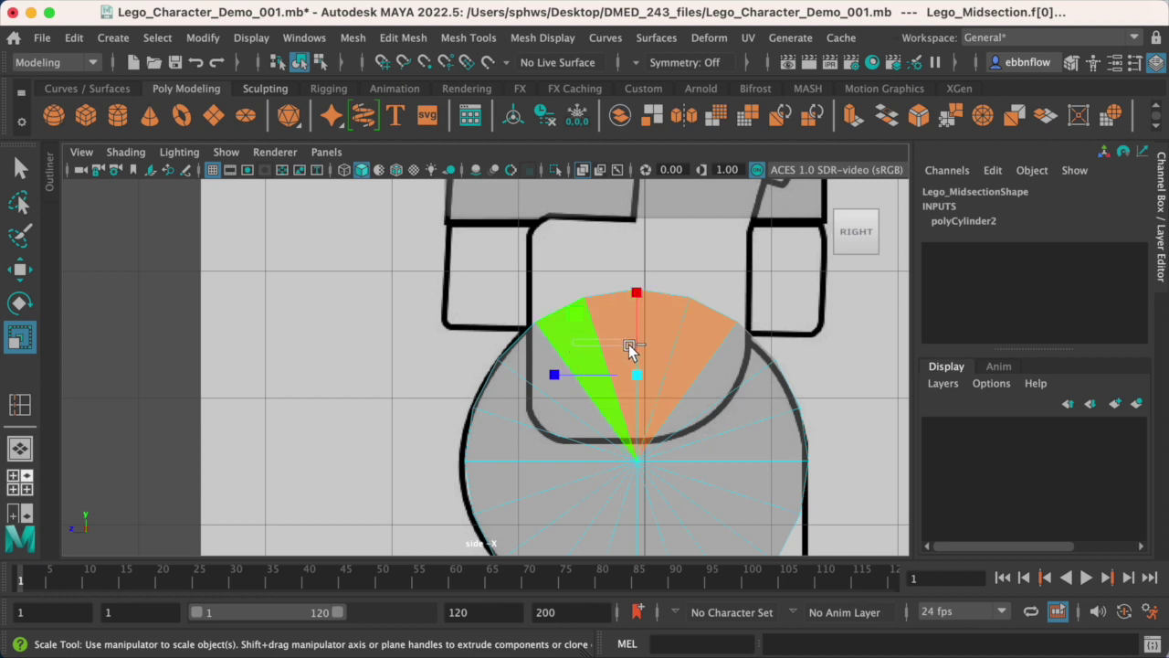
pyautogui.press('z')
pyautogui.press('z')
pyautogui.press('z')
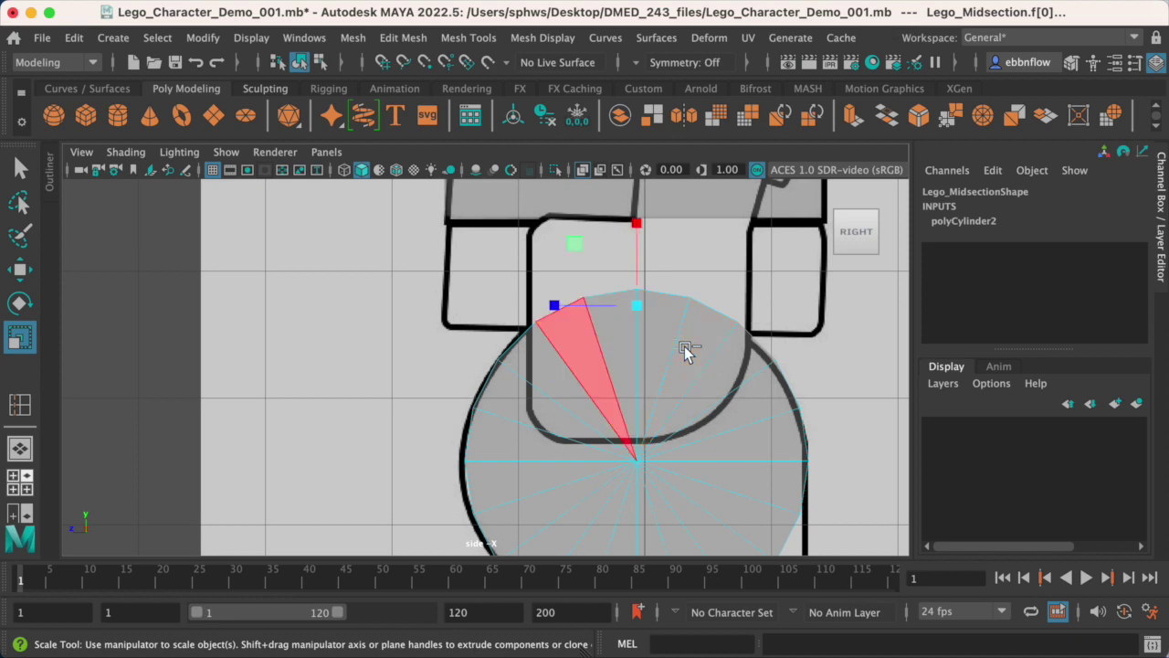
pyautogui.press('space')
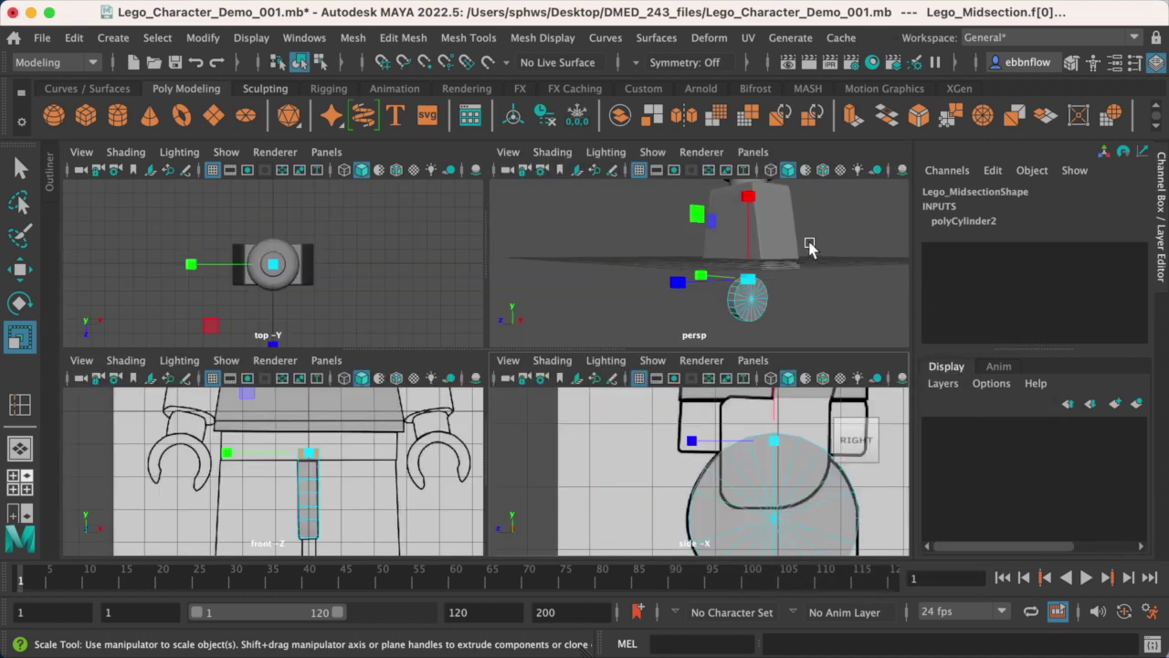
pyautogui.press('space')
pyautogui.scroll(5, 723, 366)
pyautogui.keyDown('alt'); pyautogui.moveTo(785, 370); pyautogui.dragTo(708, 290); pyautogui.keyUp('alt')
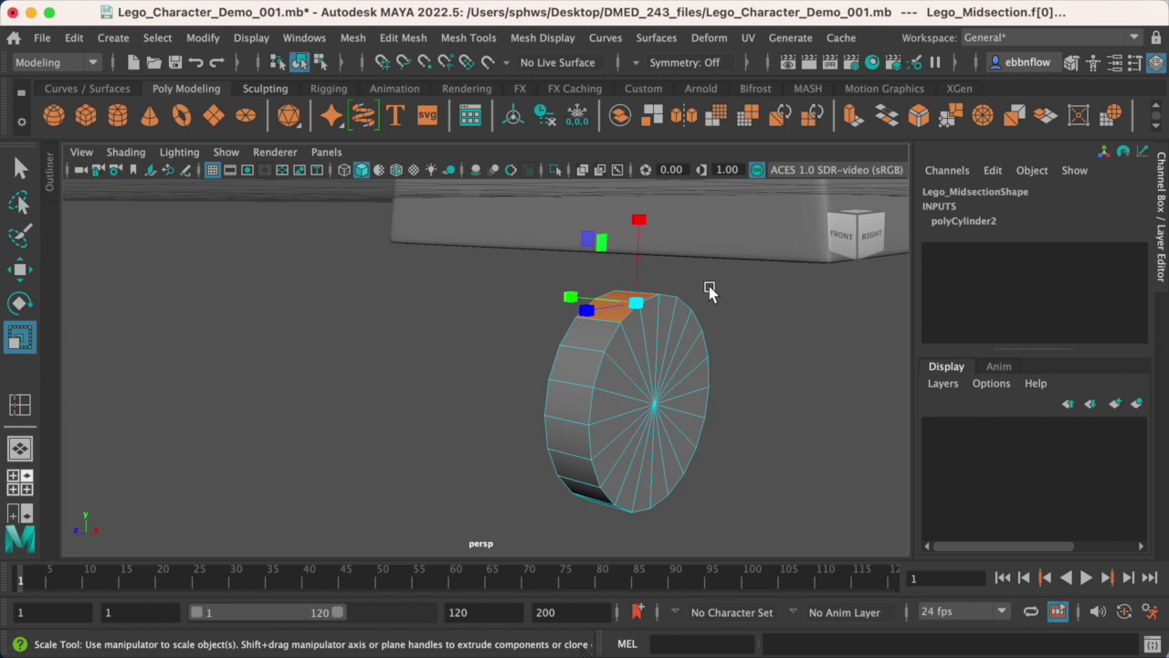
pyautogui.press('space')
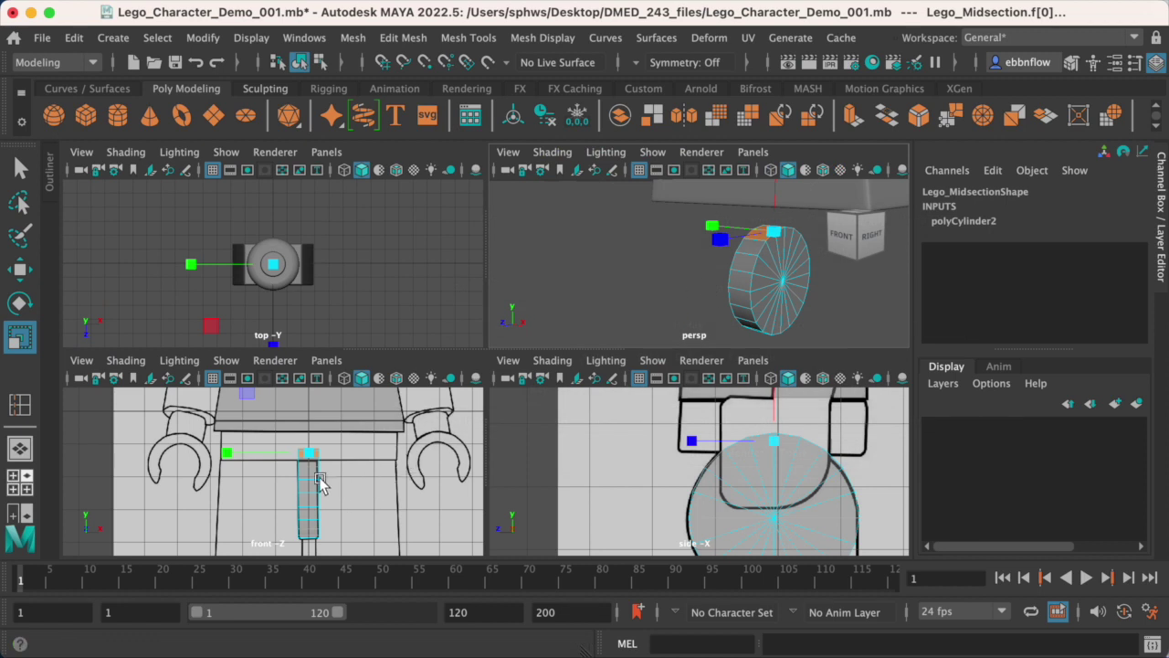
pyautogui.press('space')
# Extrude the selected top faces and raise them to meet the underside of the torso
pyautogui.scroll(6, 618, 373)
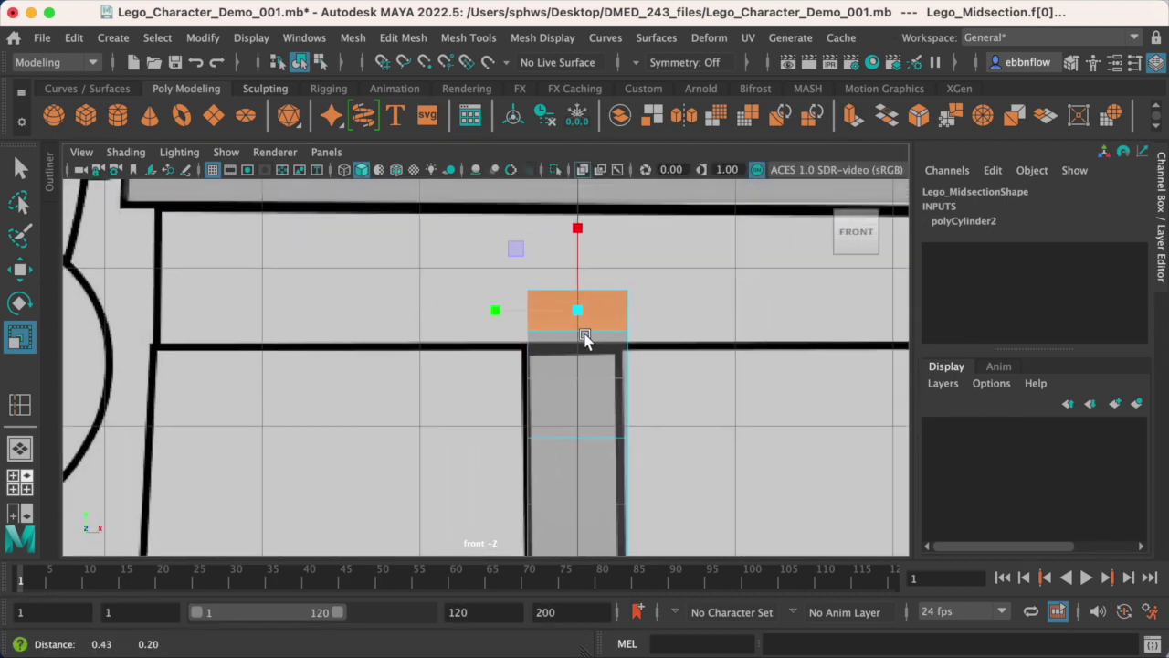
pyautogui.keyDown('alt'); pyautogui.moveTo(584, 338); pyautogui.dragTo(552, 406, button='middle'); pyautogui.keyUp('alt')
pyautogui.scroll(-5, 551, 403)
pyautogui.scroll(3, 547, 398)
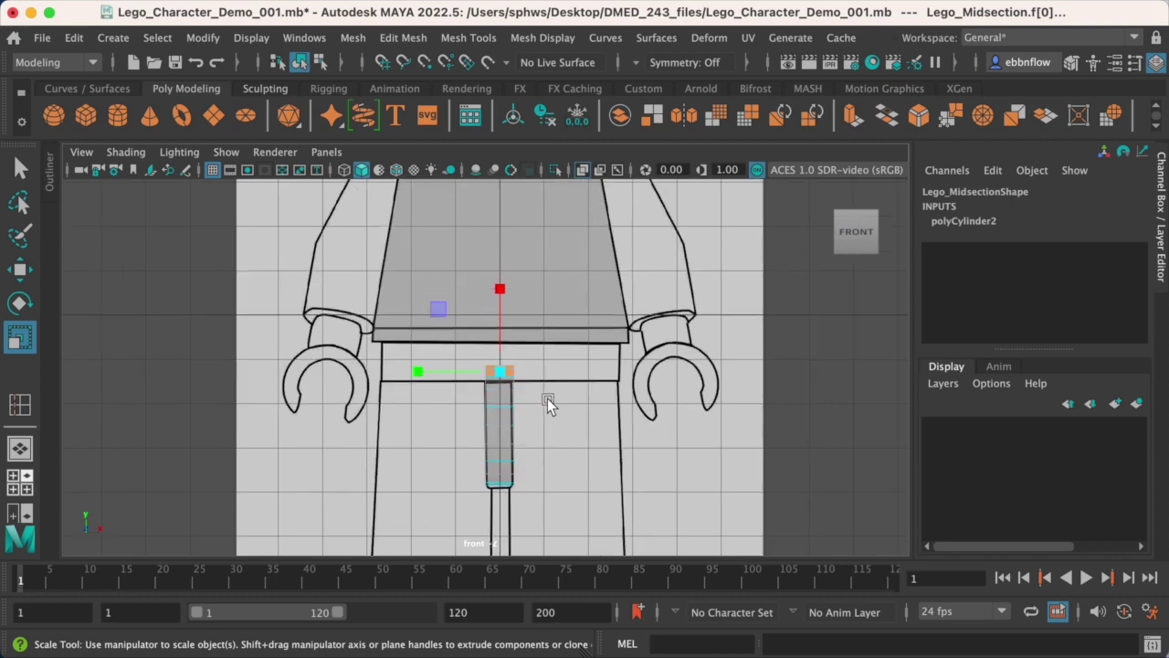
pyautogui.hotkey('ctrl', 'e')
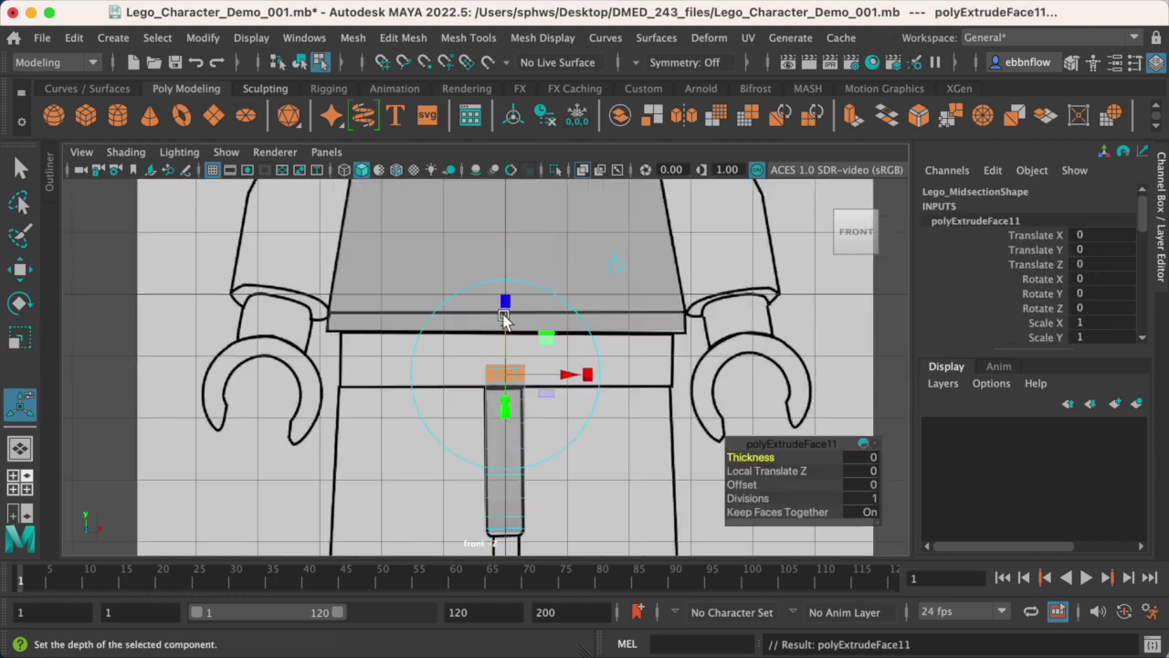
pyautogui.press('w')
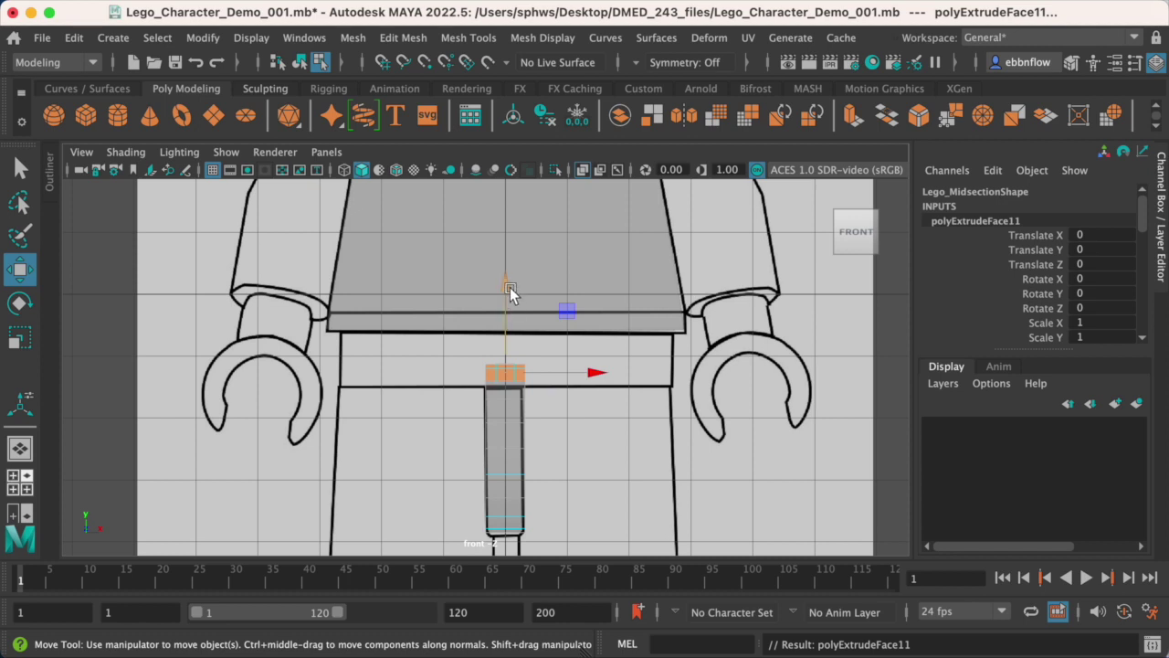
pyautogui.moveTo(508, 286); pyautogui.dragTo(508, 263)
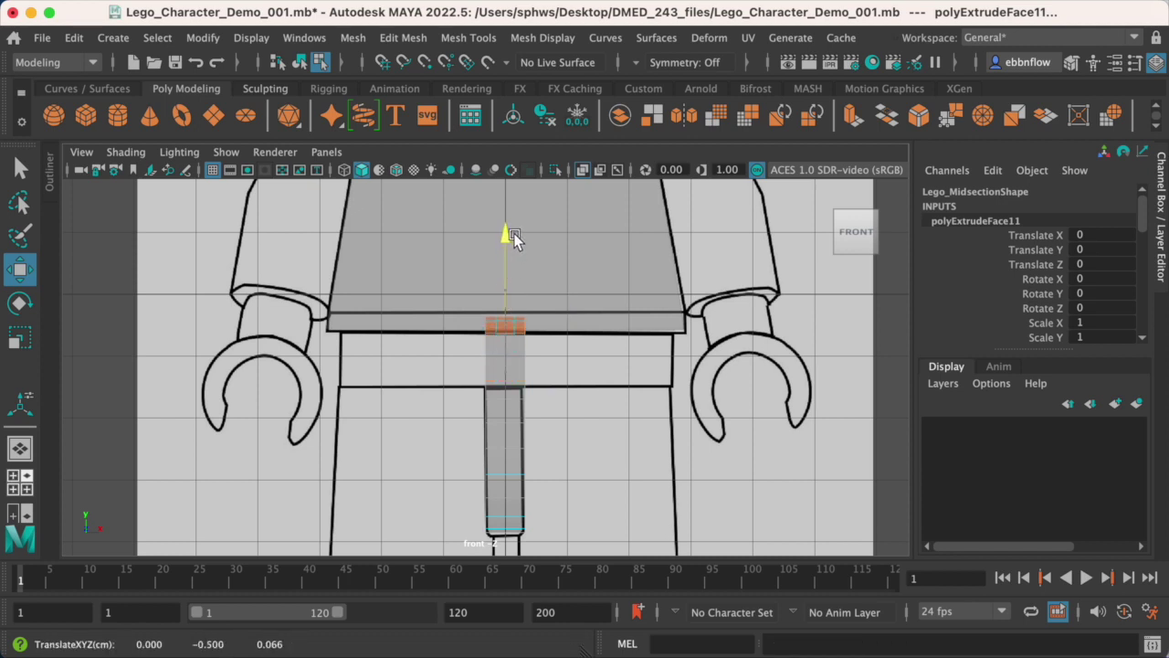
# Orbit the perspective view to inspect the new extrusion
pyautogui.press('space')
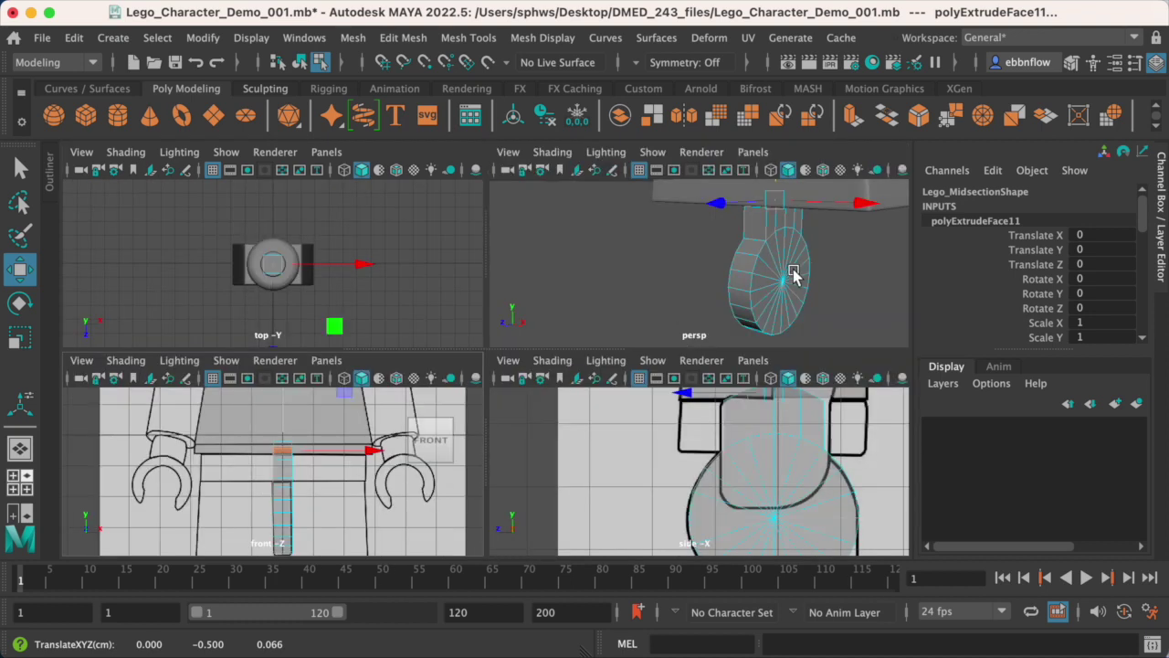
pyautogui.press('space')
pyautogui.keyDown('alt'); pyautogui.moveTo(772, 282); pyautogui.dragTo(674, 293); pyautogui.keyUp('alt')
pyautogui.scroll(-3, 639, 324)
pyautogui.press('space')
pyautogui.press('space')
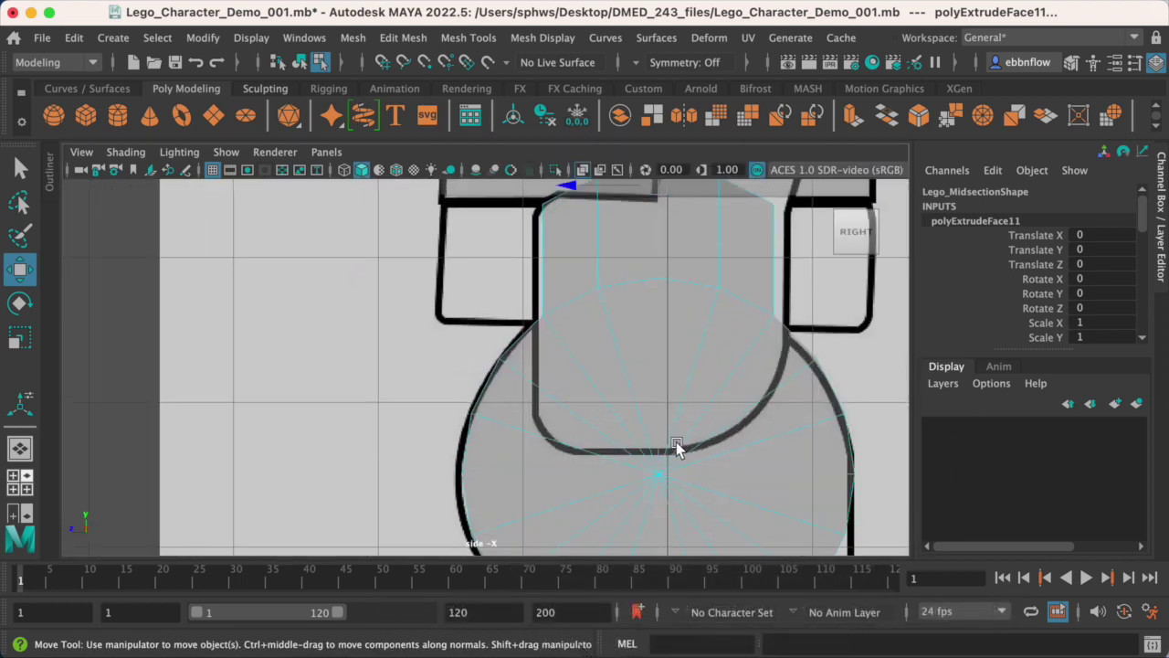
# In the side view, scale the post's sloped top to zero in Y so it sits flat and level
pyautogui.keyDown('alt'); pyautogui.moveTo(679, 448); pyautogui.dragTo(575, 333, button='middle'); pyautogui.keyUp('alt')
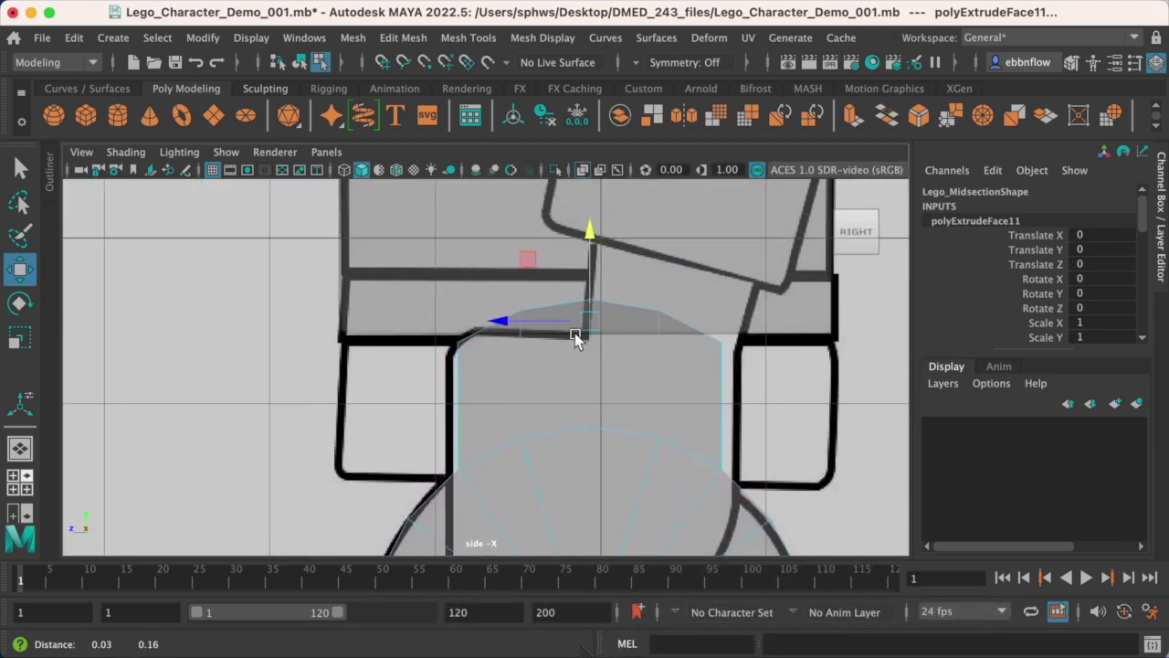
pyautogui.scroll(2, 575, 332)
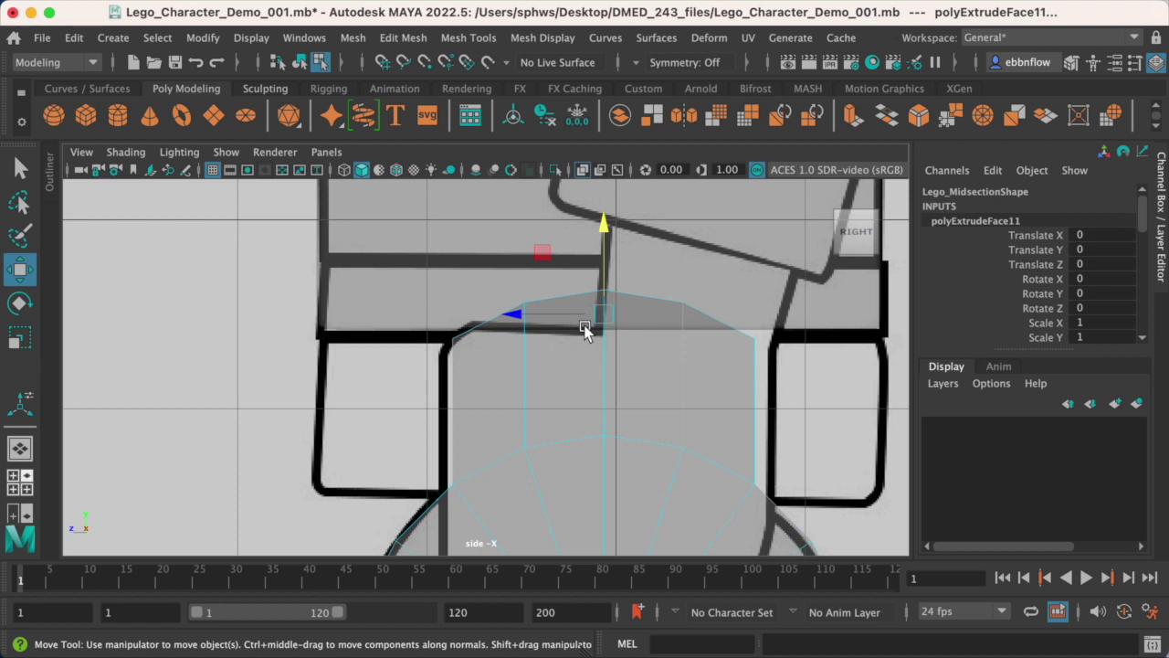
pyautogui.scroll(-5, 585, 331)
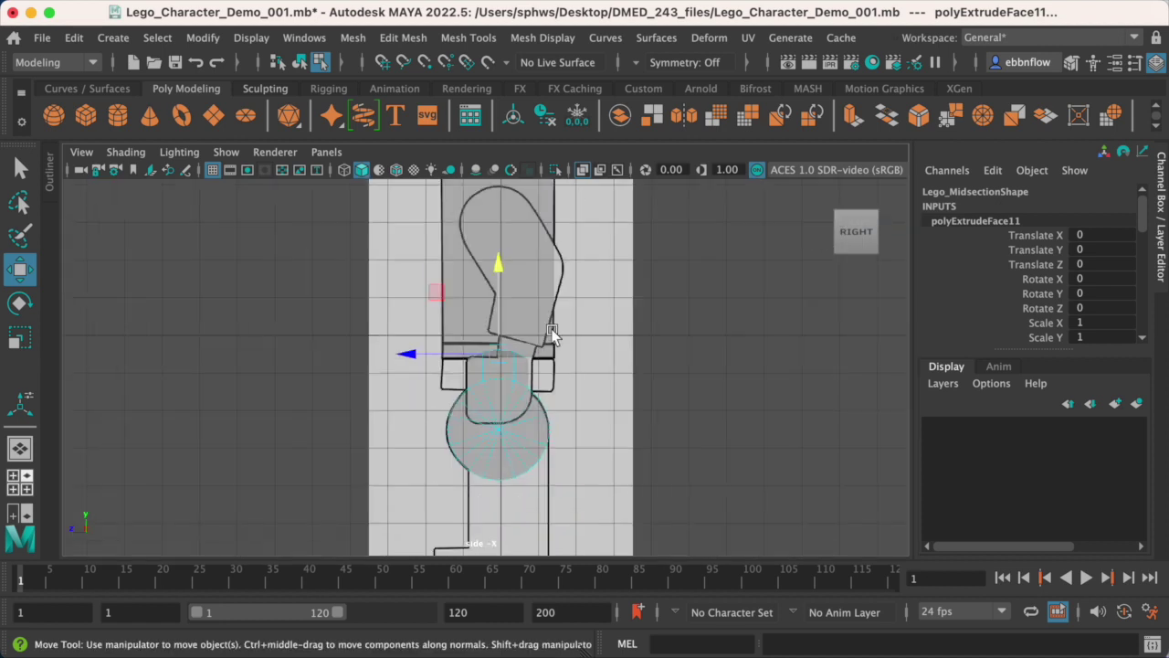
pyautogui.scroll(4, 553, 323)
pyautogui.scroll(2, 544, 366)
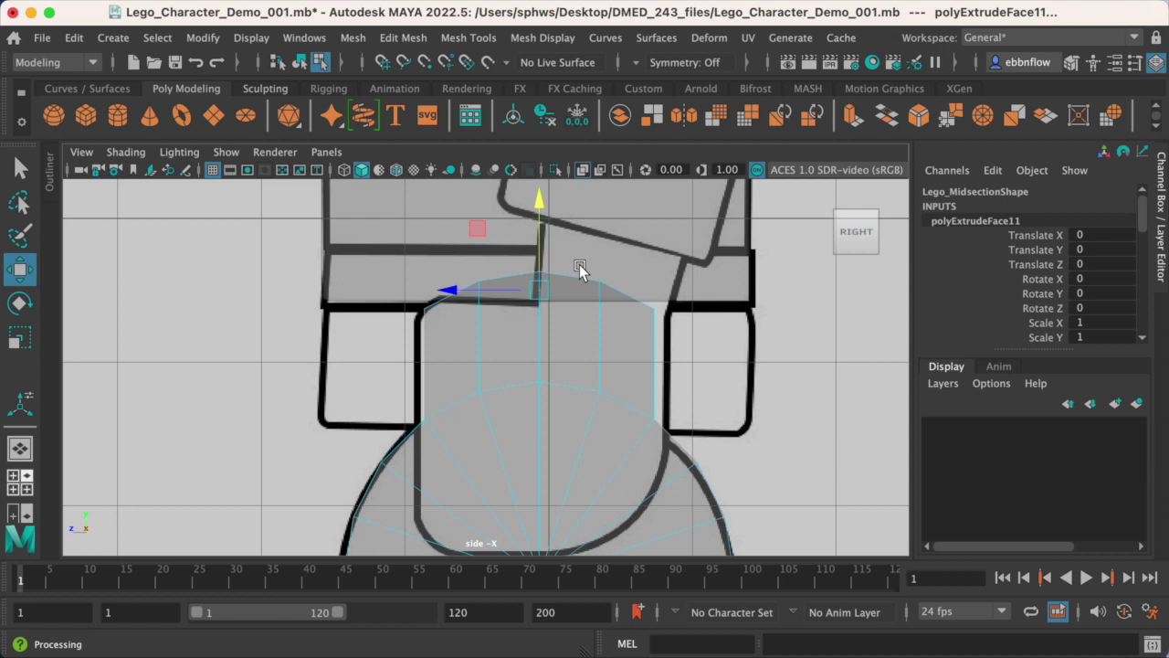
pyautogui.press('e')
pyautogui.press('r')
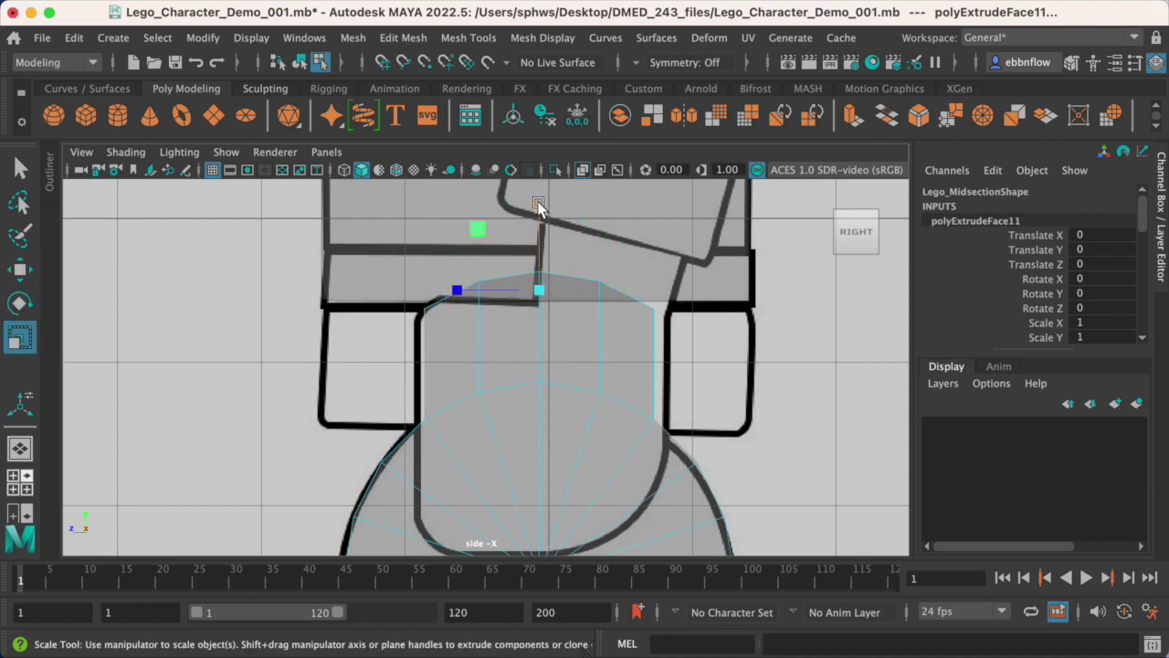
pyautogui.moveTo(537, 208); pyautogui.dragTo(557, 365)
pyautogui.hotkey('ctrl', 'z')
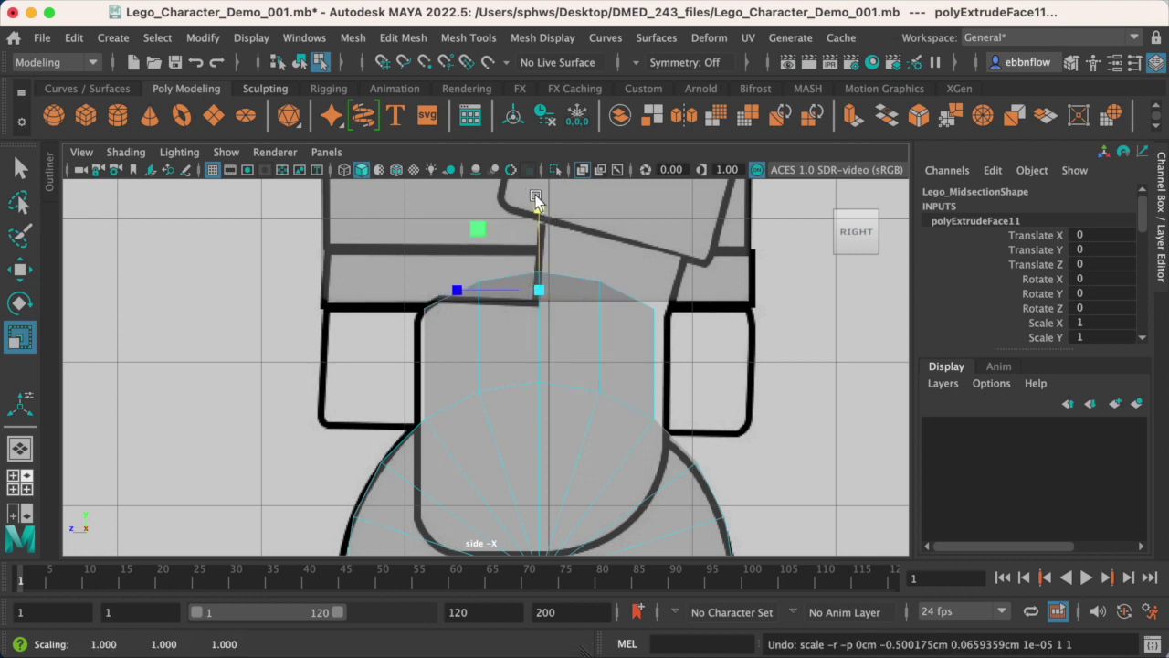
pyautogui.moveTo(538, 208); pyautogui.dragTo(561, 335)
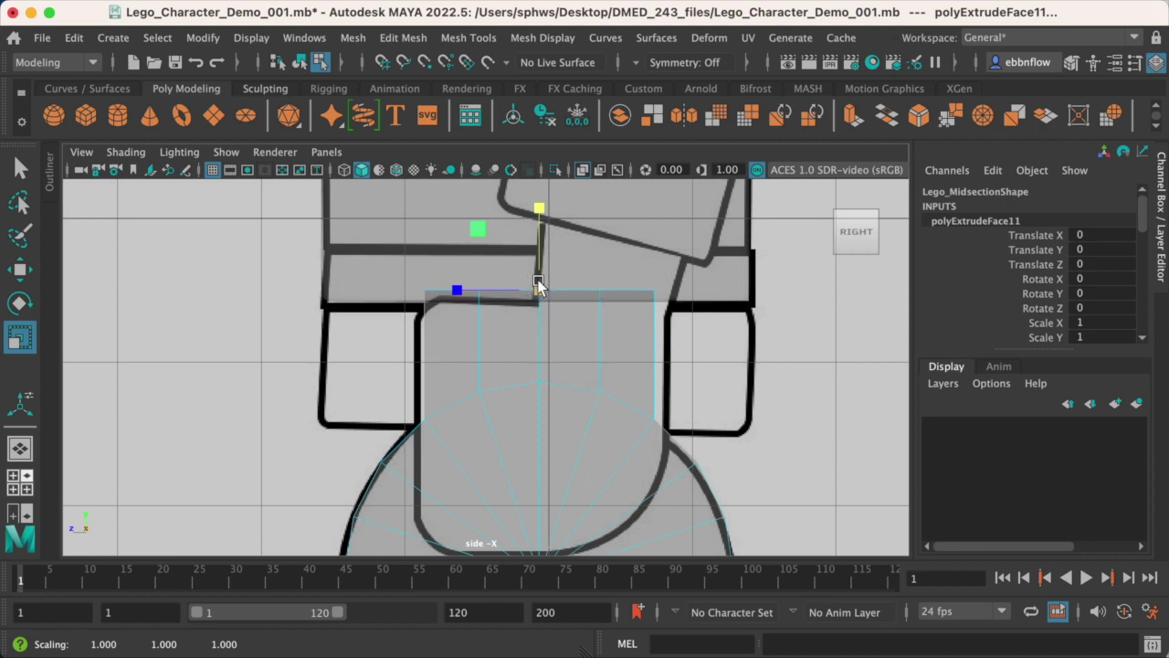
pyautogui.press('space')
pyautogui.press('space')
# Return to Object Mode and tumble the perspective view around the hip block and leg-joint cylinder
pyautogui.keyDown('alt'); pyautogui.moveTo(668, 272); pyautogui.dragTo(608, 261); pyautogui.keyUp('alt')
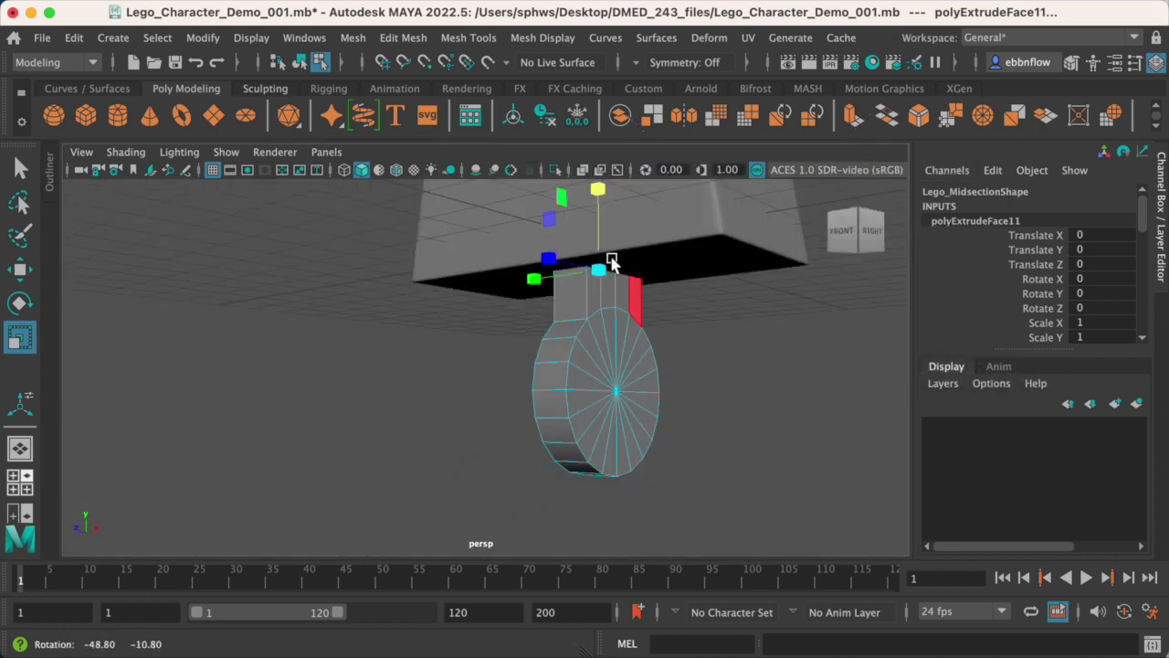
pyautogui.keyDown('alt'); pyautogui.moveTo(609, 261); pyautogui.dragTo(567, 355, button='middle'); pyautogui.keyUp('alt')
pyautogui.moveTo(567, 355); pyautogui.dragTo(652, 250, button='right')
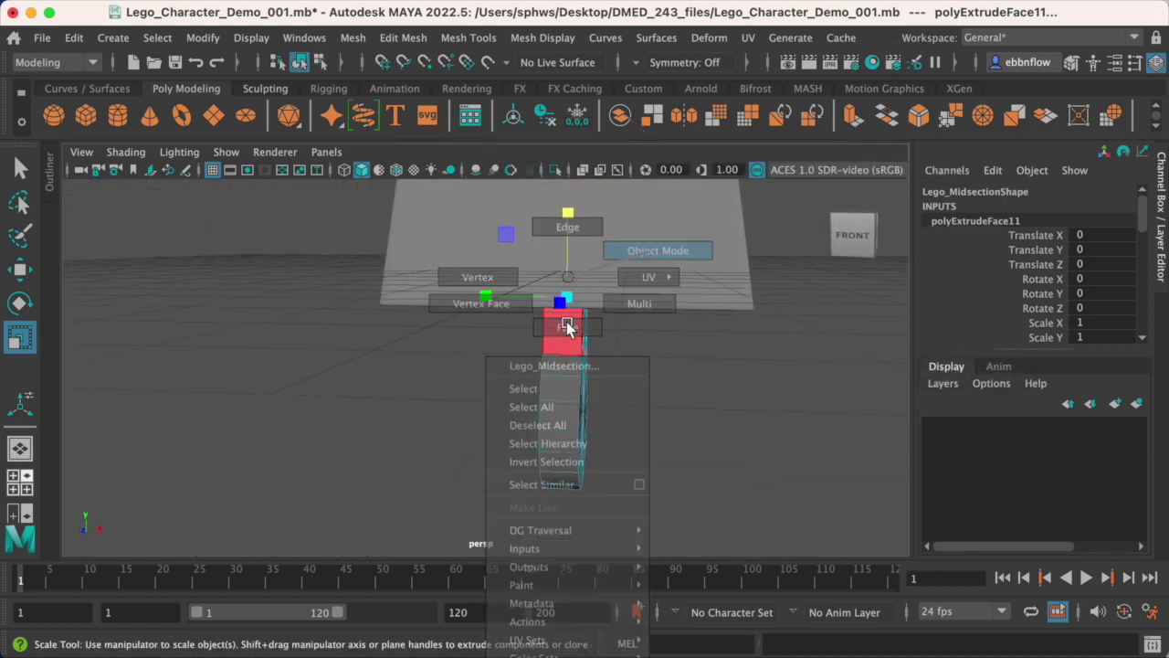
pyautogui.moveTo(587, 347)
pyautogui.keyDown('alt'); pyautogui.mouseDown()
pyautogui.moveTo(577, 326)
pyautogui.moveTo(615, 332)
pyautogui.moveTo(556, 313)
pyautogui.moveTo(605, 311)
pyautogui.moveTo(576, 401)
pyautogui.moveTo(515, 393)
pyautogui.moveTo(514, 379)
pyautogui.moveTo(412, 374)
pyautogui.moveTo(496, 378)
pyautogui.moveTo(511, 229)
pyautogui.moveTo(633, 303)
pyautogui.moveTo(733, 306)
pyautogui.moveTo(585, 315)
pyautogui.moveTo(449, 293)
pyautogui.moveTo(577, 302)
pyautogui.moveTo(563, 331)
pyautogui.mouseUp(); pyautogui.keyUp('alt')
pyautogui.scroll(3, 502, 384)
pyautogui.keyDown('alt'); pyautogui.moveTo(563, 331); pyautogui.dragTo(613, 338, button='right'); pyautogui.keyUp('alt')
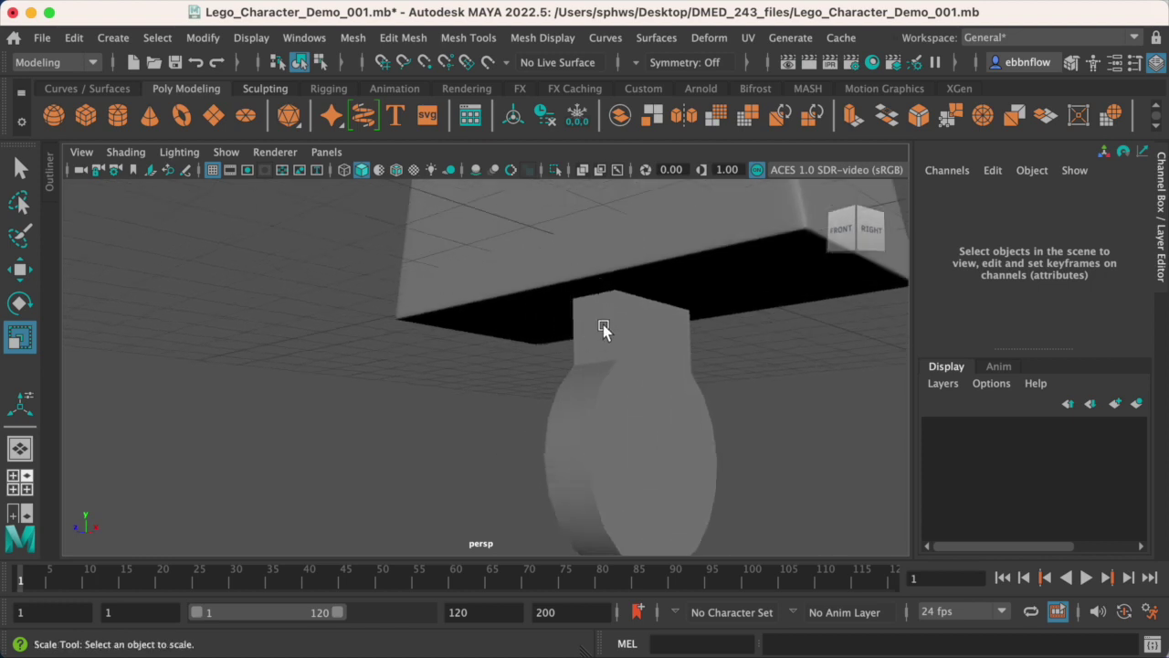
pyautogui.keyDown('alt'); pyautogui.moveTo(598, 330); pyautogui.dragTo(534, 313); pyautogui.keyUp('alt')
# Select connector face f[61] on Lego_Midsection in face mode
pyautogui.click(539, 330)
pyautogui.moveTo(539, 331); pyautogui.dragTo(537, 328, button='right')
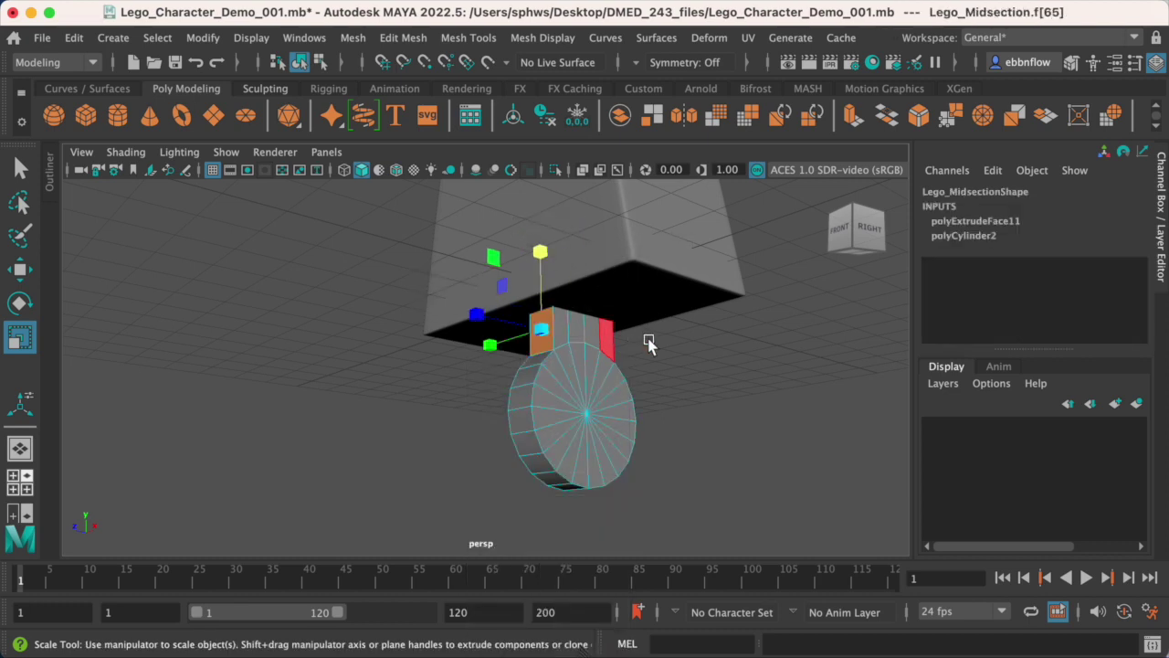
pyautogui.keyDown('alt'); pyautogui.moveTo(648, 339); pyautogui.dragTo(548, 352); pyautogui.keyUp('alt')
pyautogui.click(427, 381)
pyautogui.moveTo(427, 381)
pyautogui.keyDown('alt'); pyautogui.mouseDown()
pyautogui.moveTo(383, 397)
pyautogui.moveTo(418, 392)
pyautogui.mouseUp(); pyautogui.keyUp('alt')
# Maximize the side view, pan up to the connector, and extrude the selected face
pyautogui.press('space')
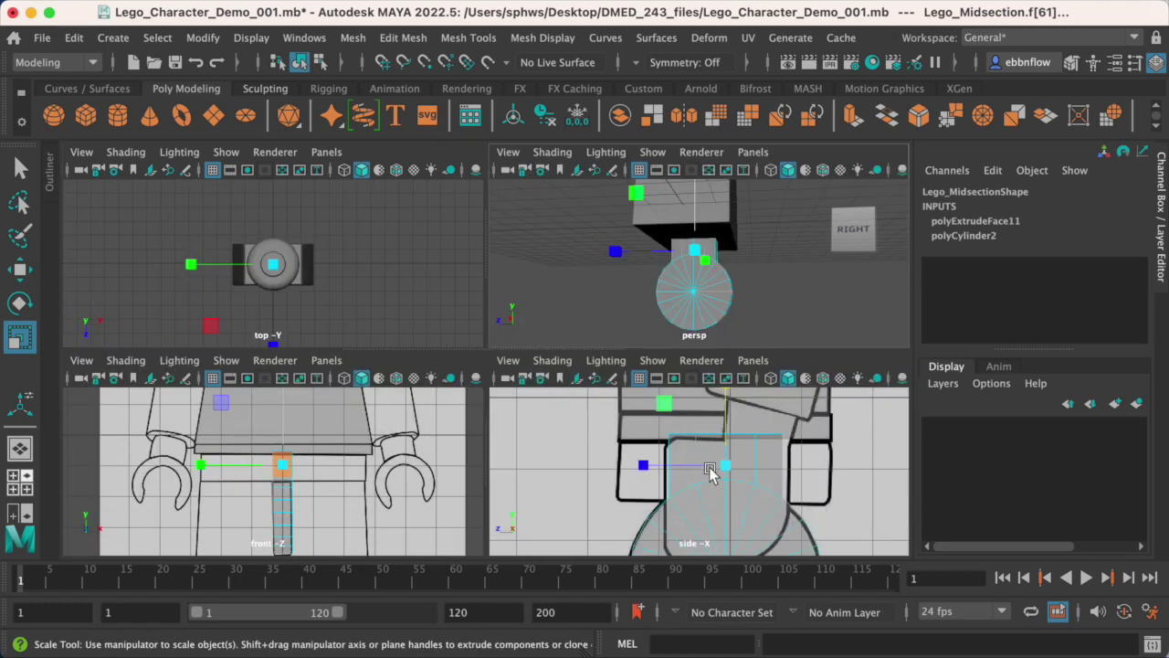
pyautogui.press('space')
pyautogui.keyDown('alt'); pyautogui.moveTo(494, 449); pyautogui.dragTo(494, 403, button='middle'); pyautogui.keyUp('alt')
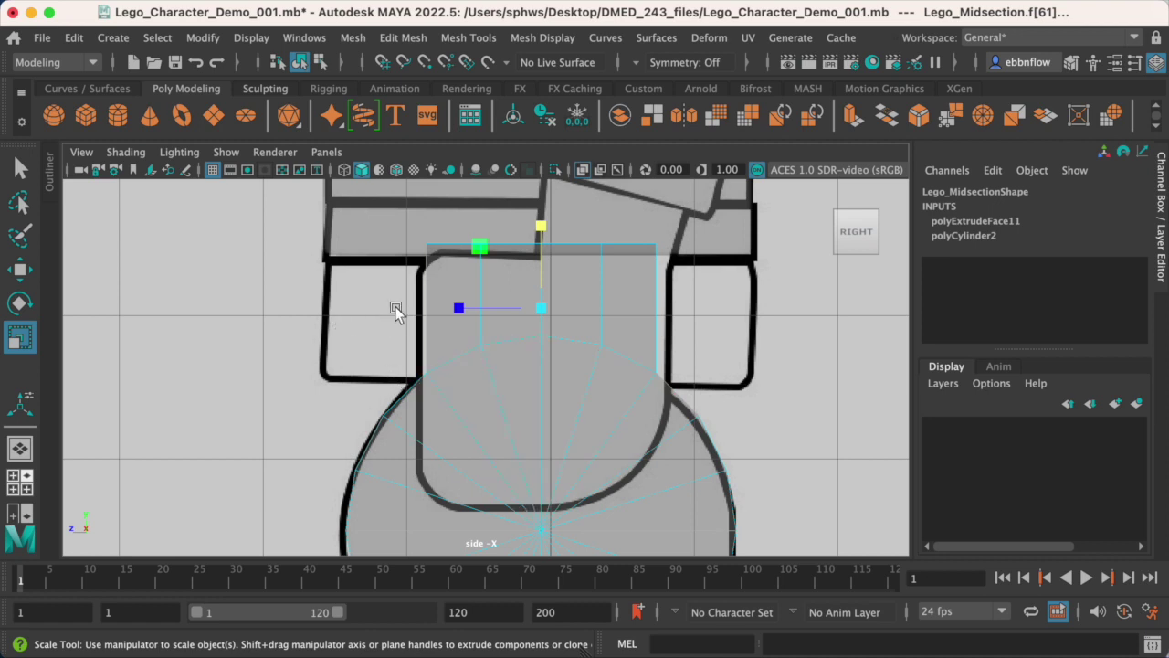
pyautogui.hotkey('ctrl', 'e')
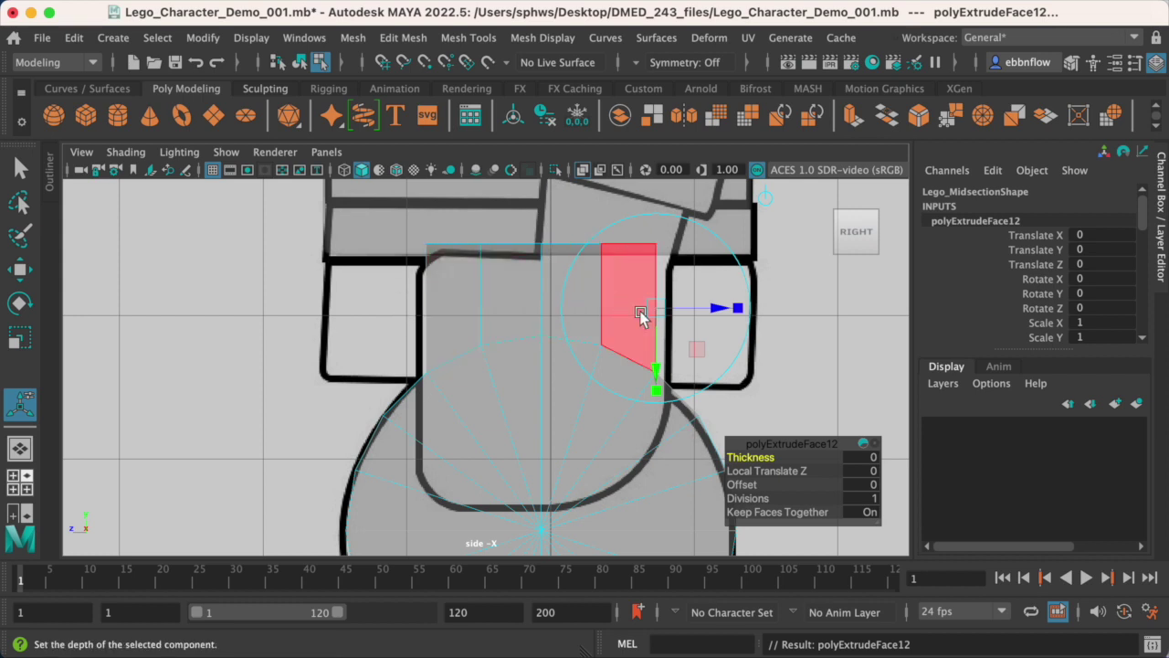
# Widen the extruded connector face across the hip width, then scale it along Z in local mode
pyautogui.moveTo(715, 308); pyautogui.dragTo(807, 341)
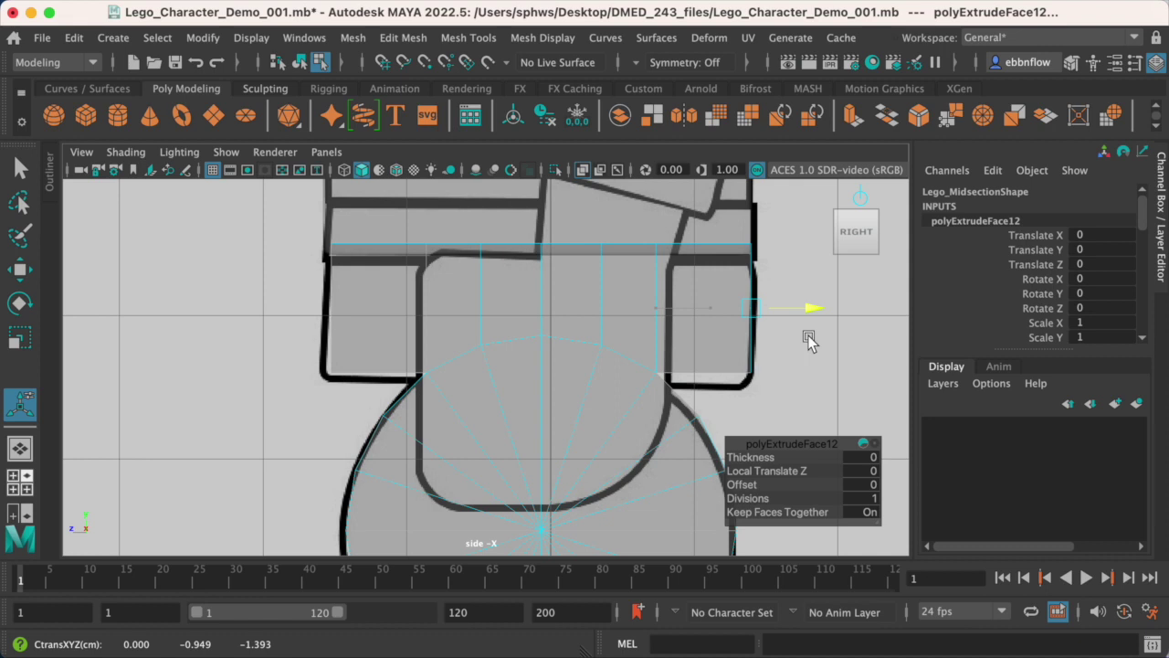
pyautogui.click(809, 339)
pyautogui.press('w')
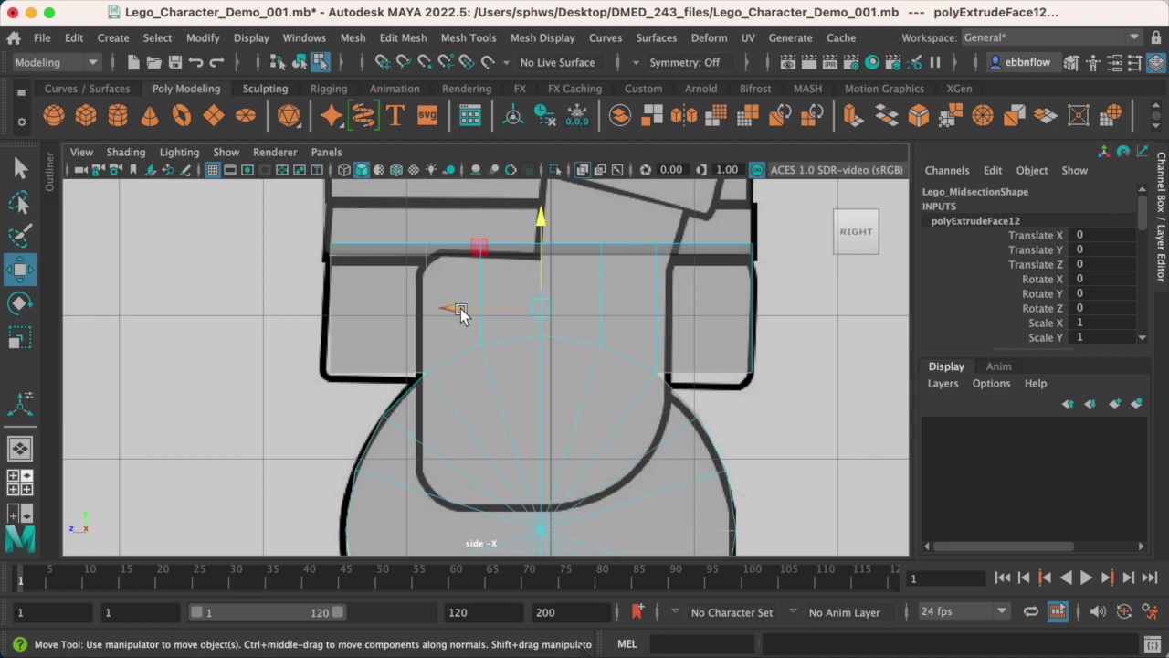
pyautogui.press('e')
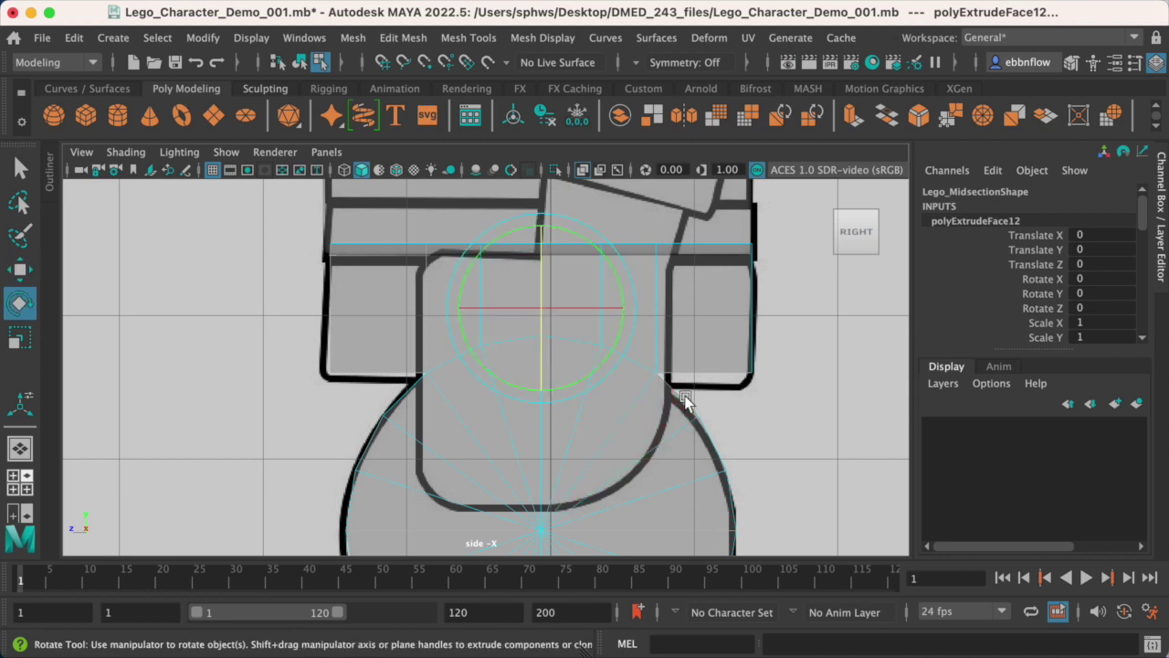
pyautogui.press('r')
pyautogui.moveTo(456, 309); pyautogui.dragTo(462, 315)
pyautogui.press('space')
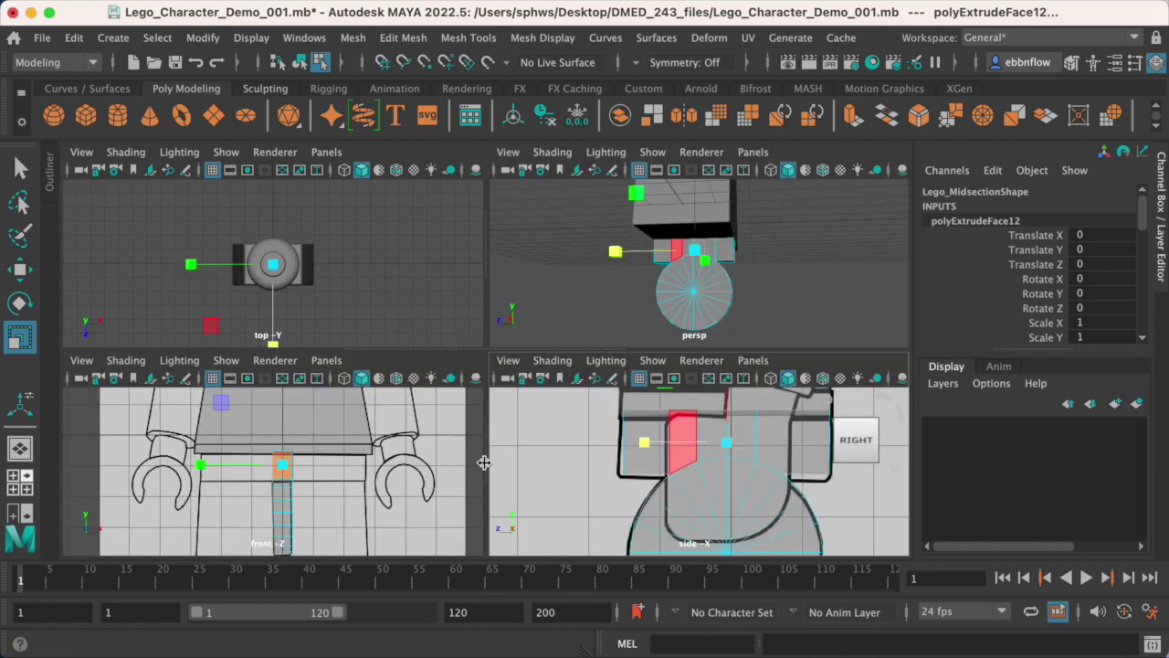
# Orbit the perspective view around the new extrusion, then maximize the side view again
pyautogui.press('space')
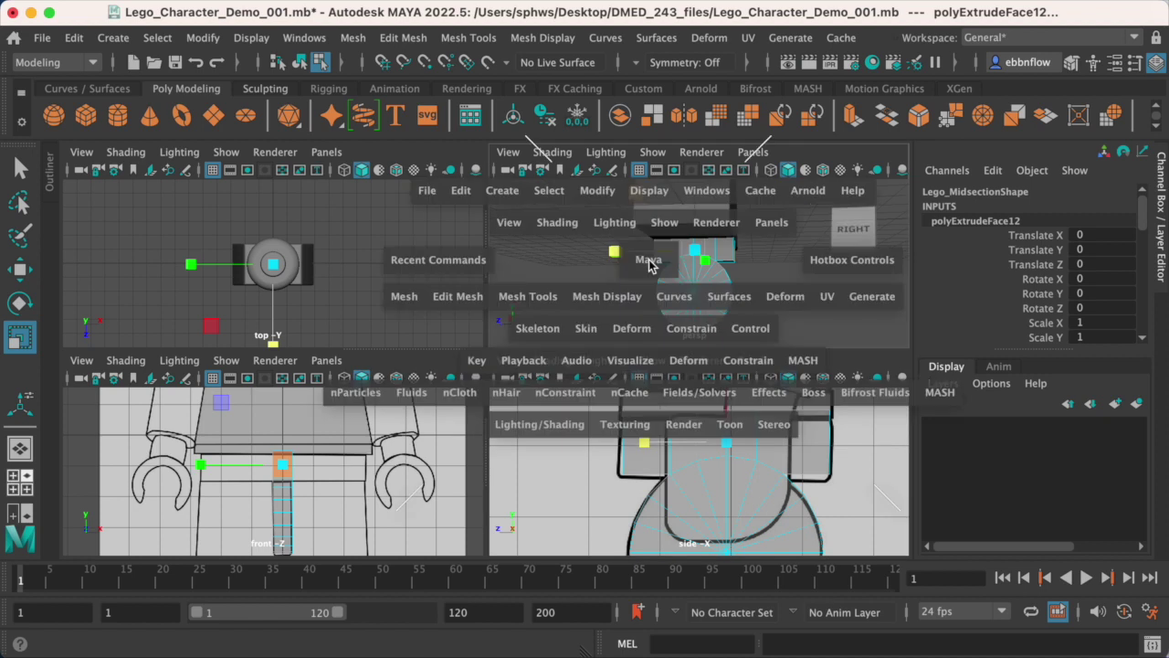
pyautogui.keyDown('alt'); pyautogui.moveTo(567, 363); pyautogui.dragTo(625, 256); pyautogui.keyUp('alt')
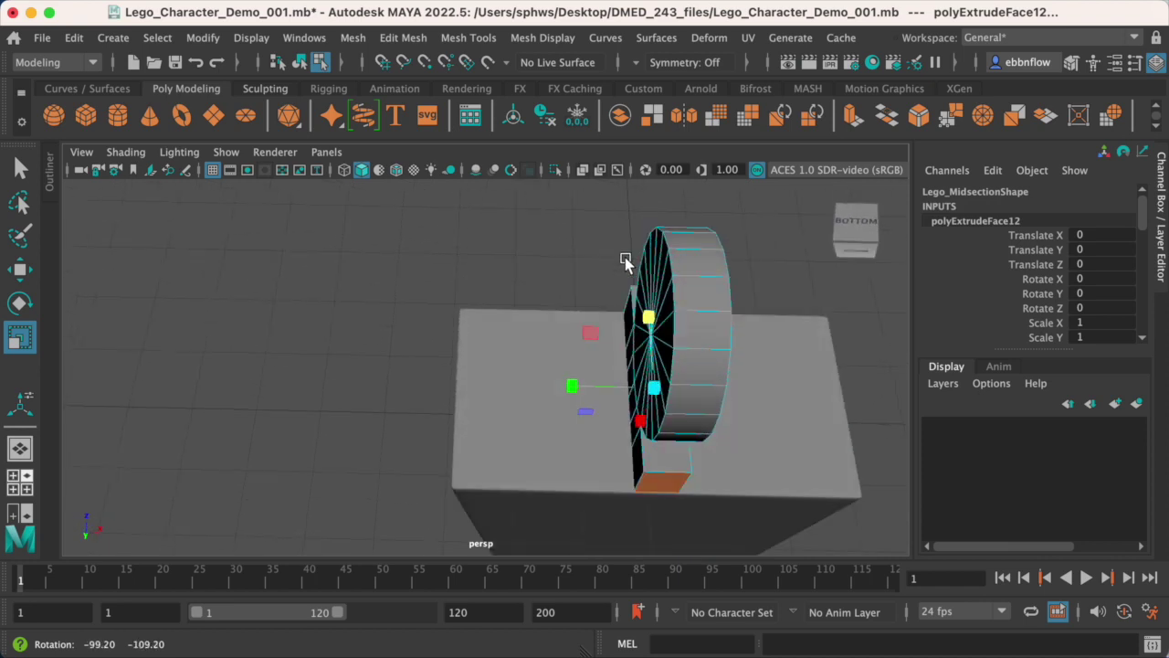
pyautogui.keyDown('alt'); pyautogui.moveTo(654, 484); pyautogui.dragTo(665, 333); pyautogui.keyUp('alt')
pyautogui.press('space')
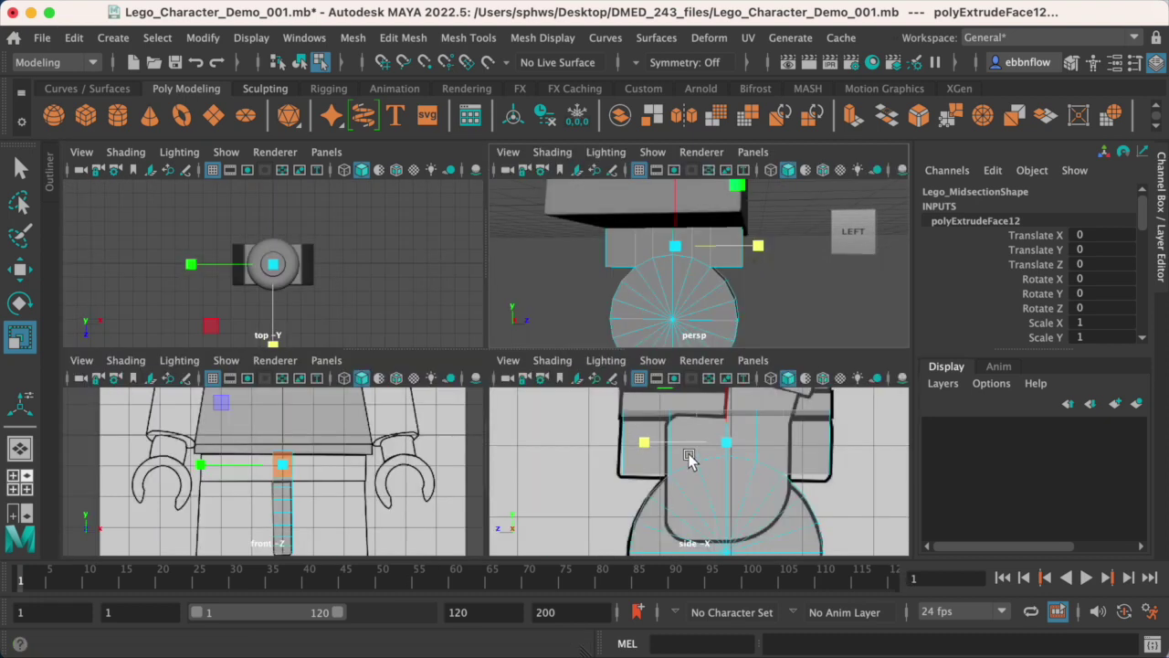
pyautogui.press('space')
# Undo the stray scale, frame the midsection, and switch to edge selection
pyautogui.moveTo(463, 304); pyautogui.dragTo(454, 307)
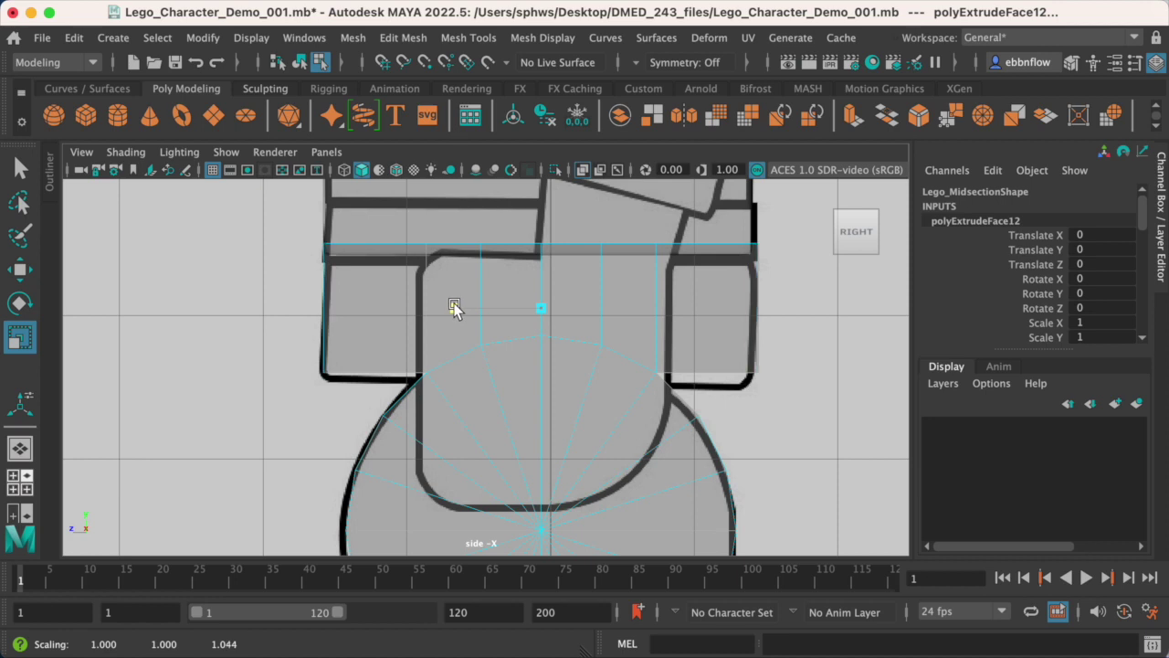
pyautogui.hotkey('ctrl', 'z')
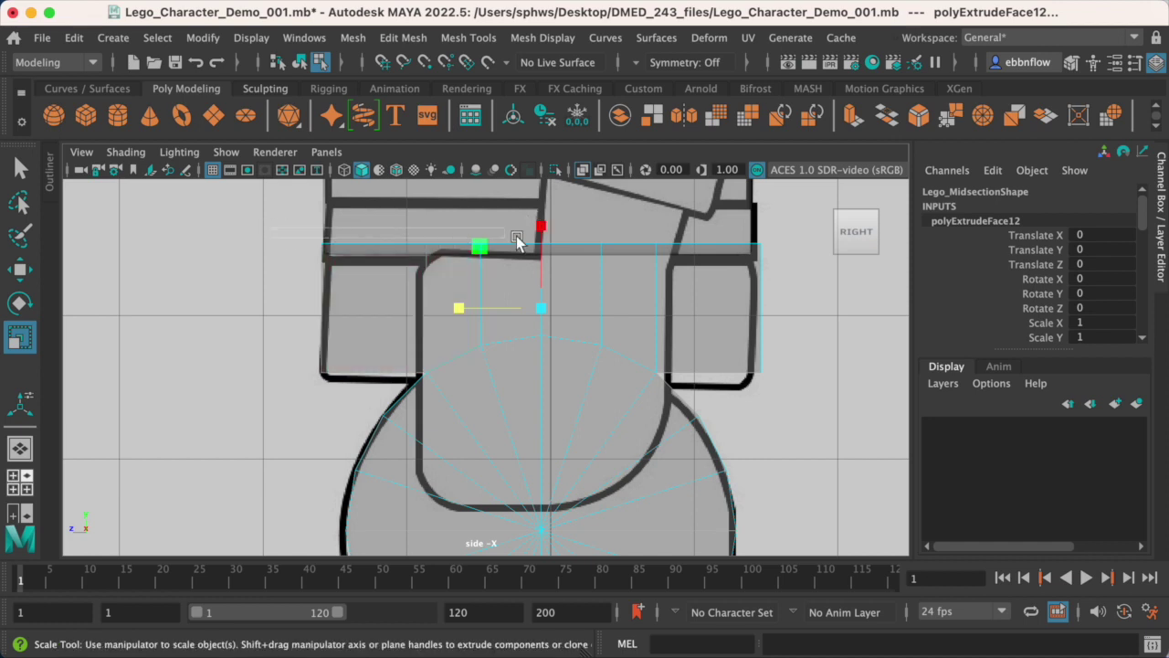
pyautogui.hotkey('ctrl', 'z')
pyautogui.scroll(6, 494, 329)
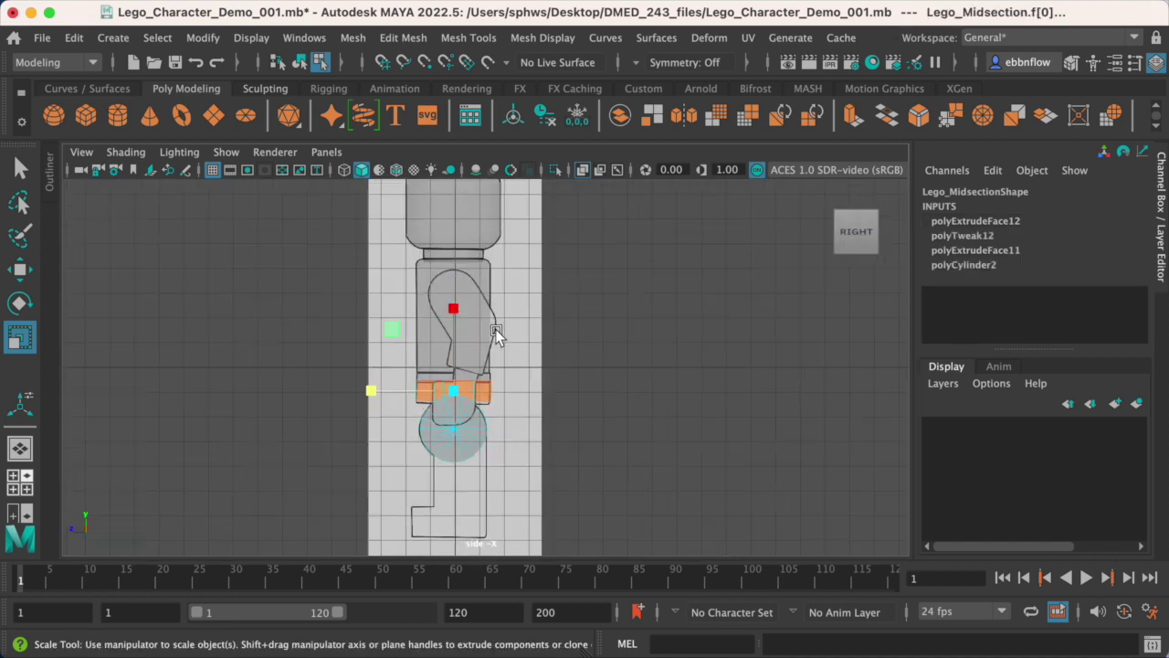
pyautogui.hotkey('ctrl', 'z')
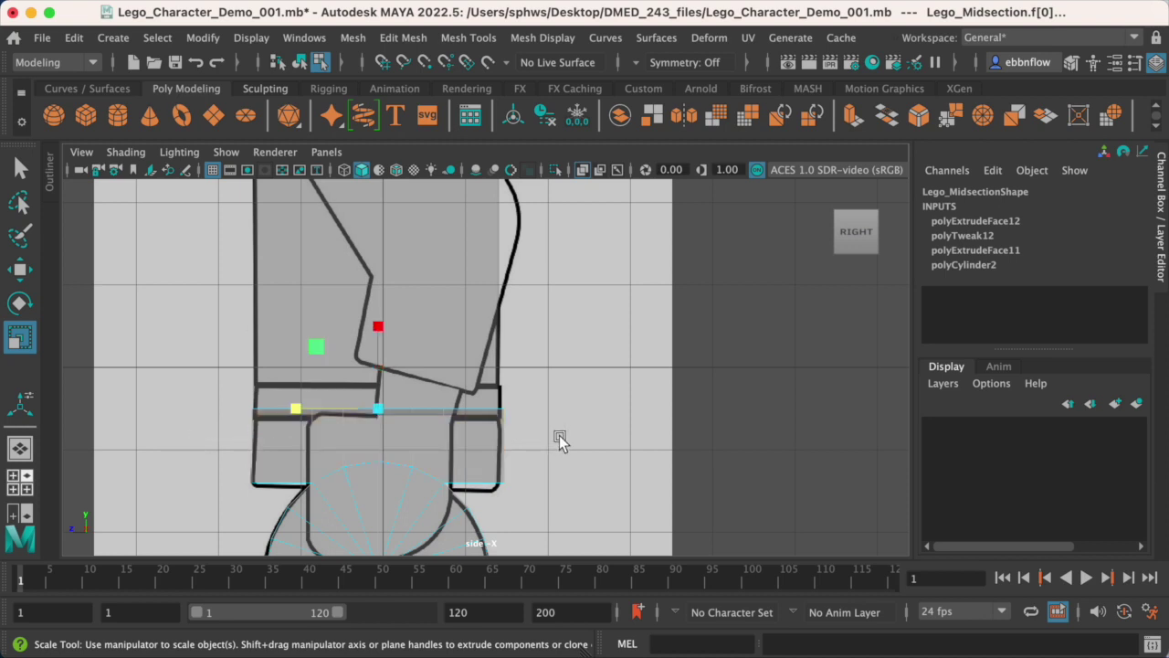
pyautogui.scroll(3, 464, 405)
# Move the extrusion's top edge down to translate Y -0.568 onto the hip outline
pyautogui.press('w')
pyautogui.moveTo(342, 324); pyautogui.dragTo(342, 329)
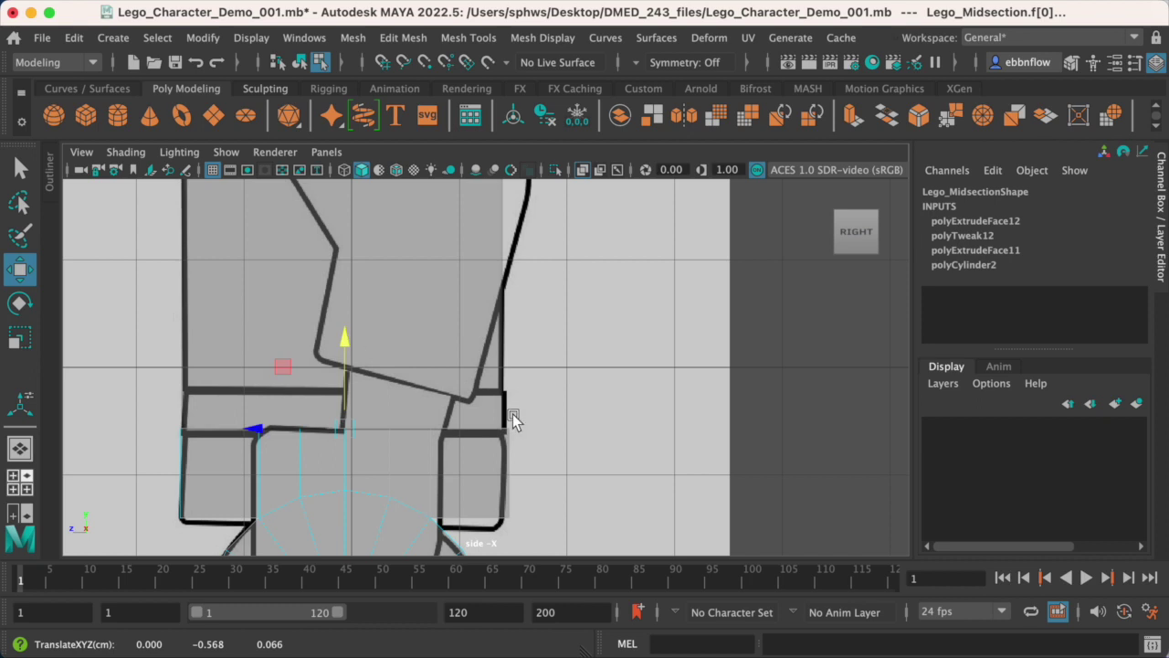
pyautogui.press('space')
pyautogui.press('space')
pyautogui.keyDown('alt'); pyautogui.moveTo(642, 305); pyautogui.dragTo(548, 378); pyautogui.keyUp('alt')
# In perspective, select the leg-joint connector's front face and its neighbouring faces
pyautogui.press('space')
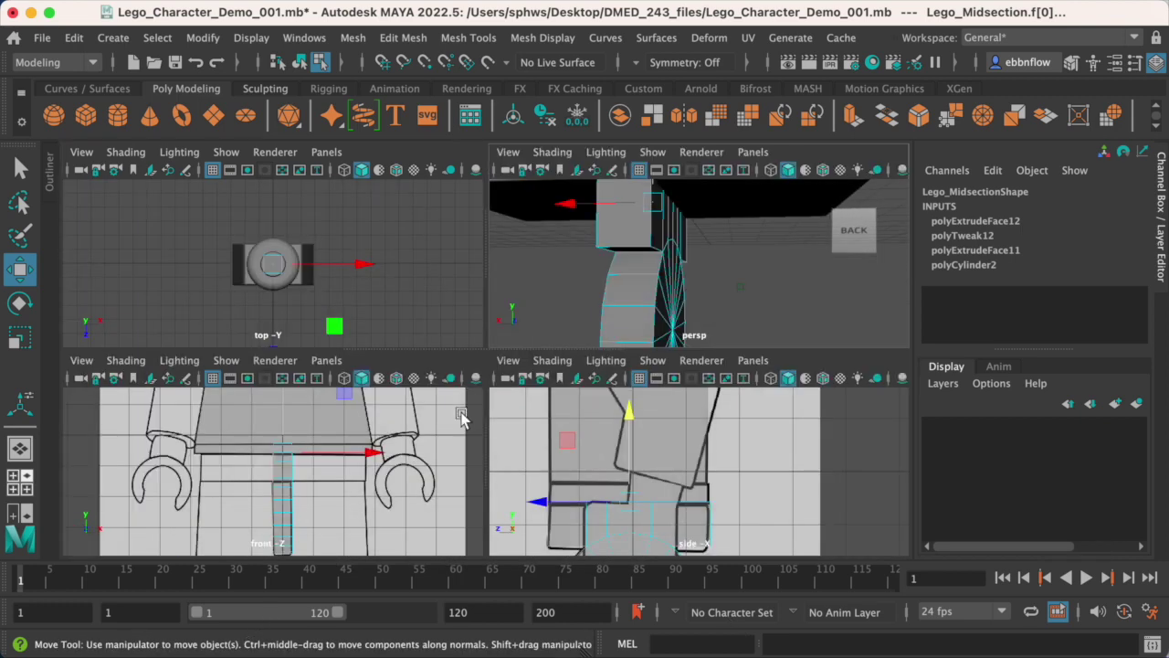
pyautogui.press('space')
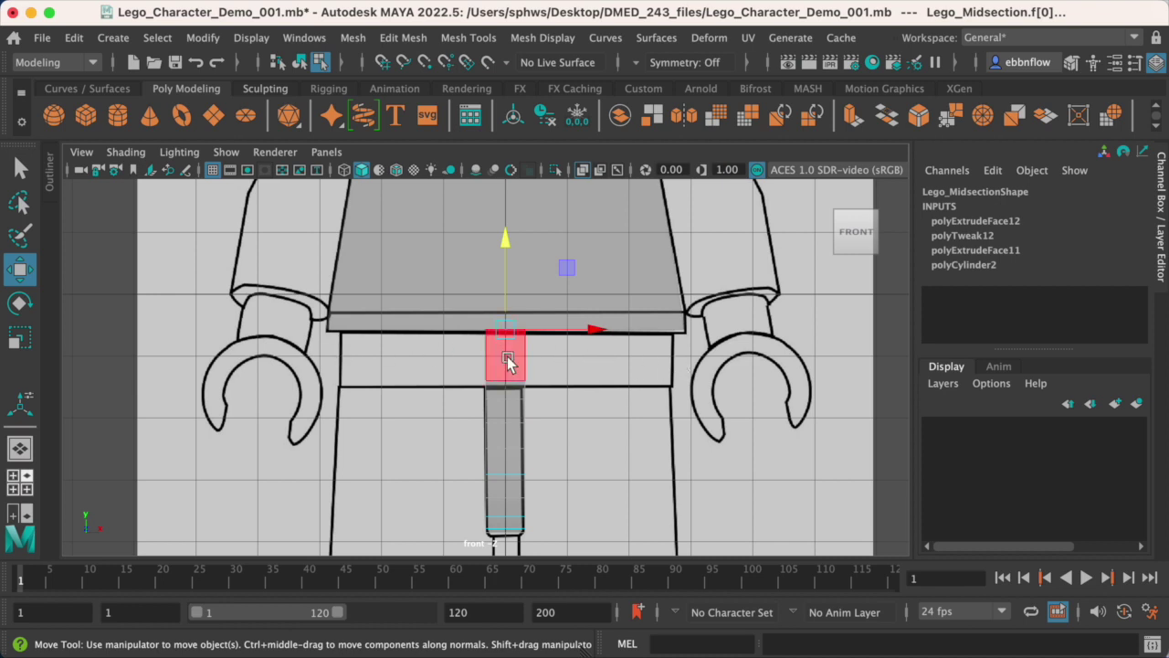
pyautogui.press('space')
pyautogui.press('space')
pyautogui.keyDown('alt'); pyautogui.moveTo(692, 295); pyautogui.dragTo(448, 320); pyautogui.keyUp('alt')
pyautogui.click(498, 317)
pyautogui.press('q')
pyautogui.moveTo(740, 340); pyautogui.dragTo(625, 317)
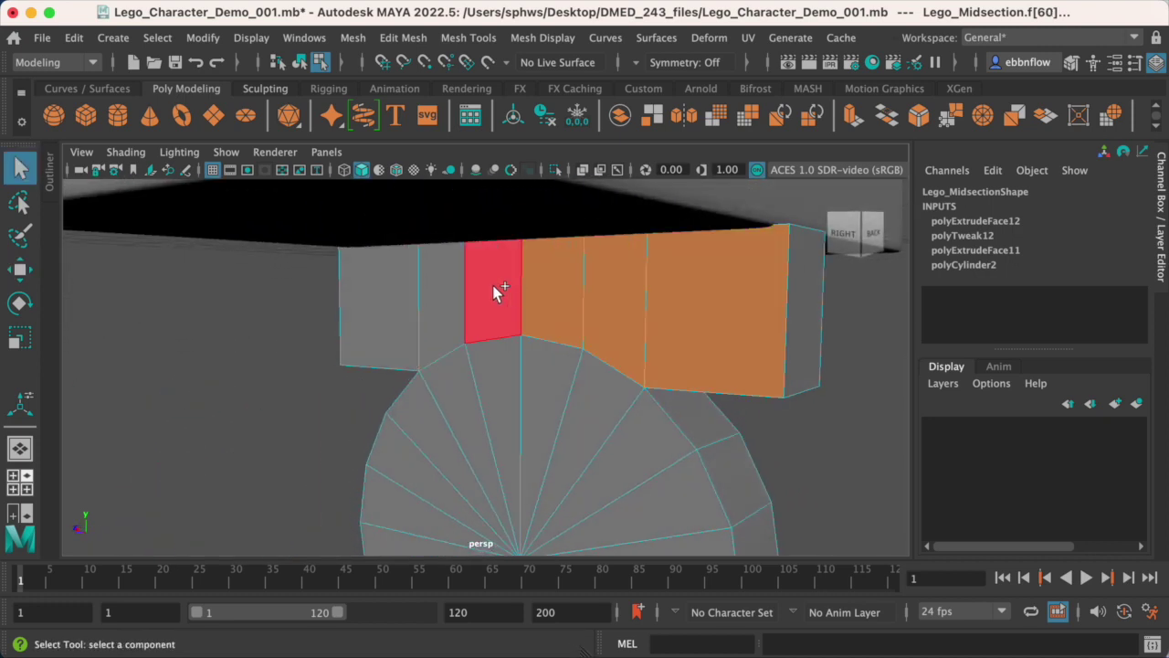
pyautogui.moveTo(493, 290)
pyautogui.mouseDown()
pyautogui.moveTo(393, 297)
pyautogui.moveTo(427, 286)
pyautogui.moveTo(609, 312)
pyautogui.moveTo(372, 291)
pyautogui.moveTo(551, 311)
pyautogui.mouseUp()
# Maximize the front view and zoom in close on the selected connector faces
pyautogui.press('space')
pyautogui.press('space')
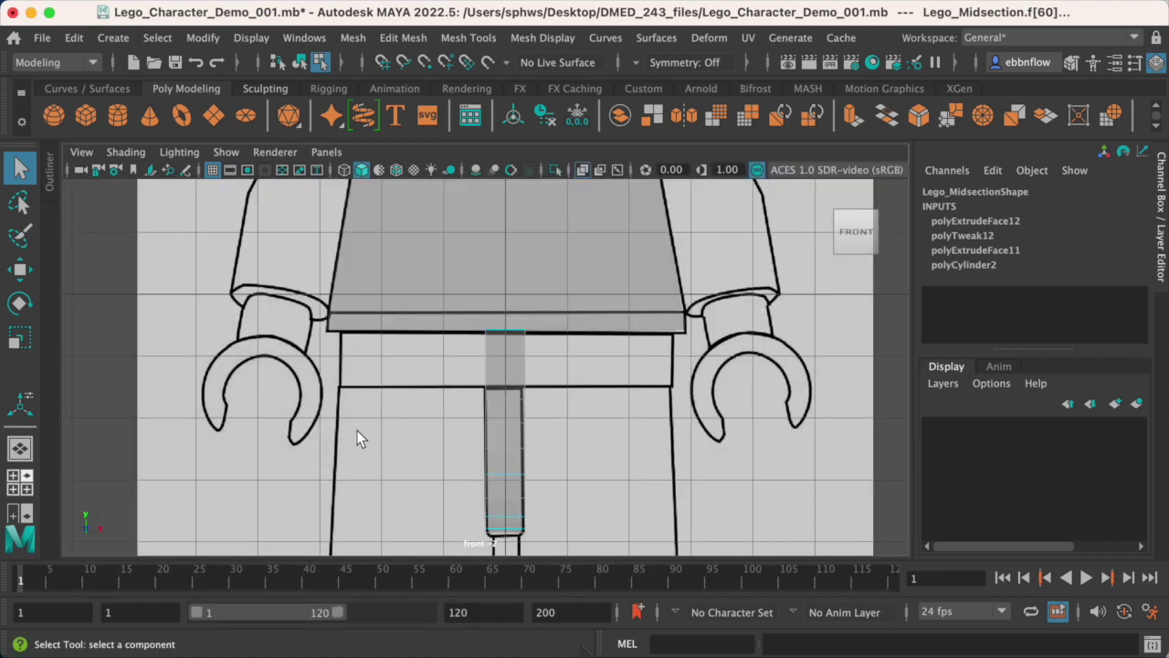
pyautogui.keyDown('alt'); pyautogui.moveTo(357, 430); pyautogui.dragTo(569, 316, button='middle'); pyautogui.keyUp('alt')
pyautogui.scroll(2, 569, 325)
pyautogui.scroll(3, 538, 354)
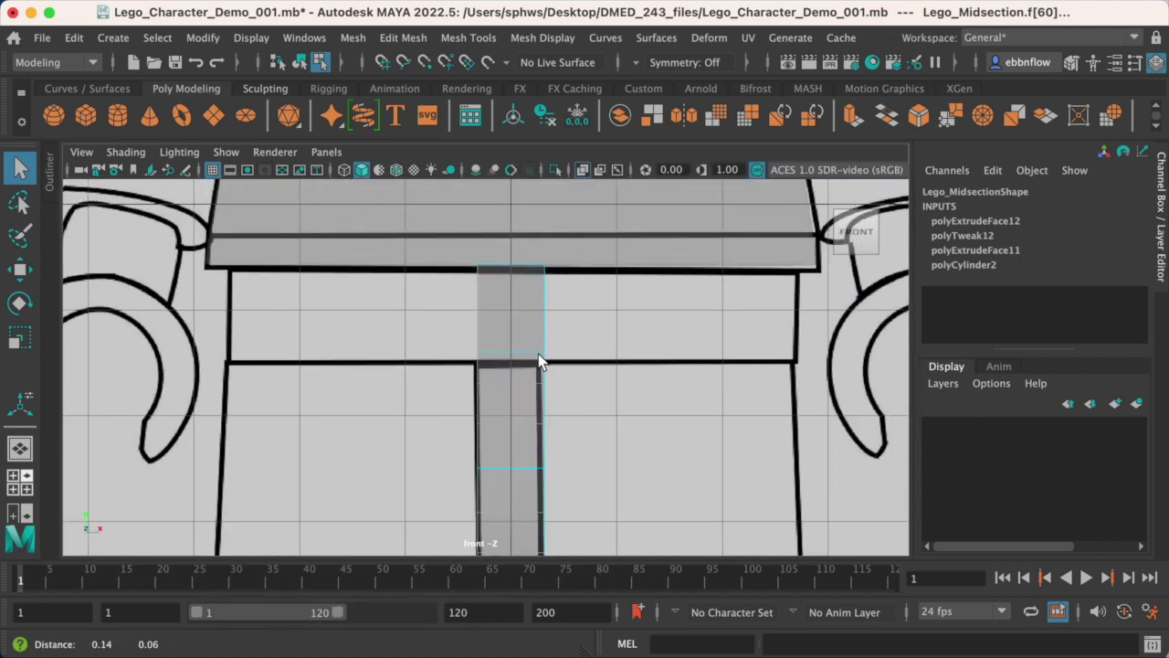
pyautogui.scroll(1, 517, 370)
# Extrude face f[60], widen it across the hip, and push it to local translate Z 2.384
pyautogui.hotkey('ctrl', 'e')
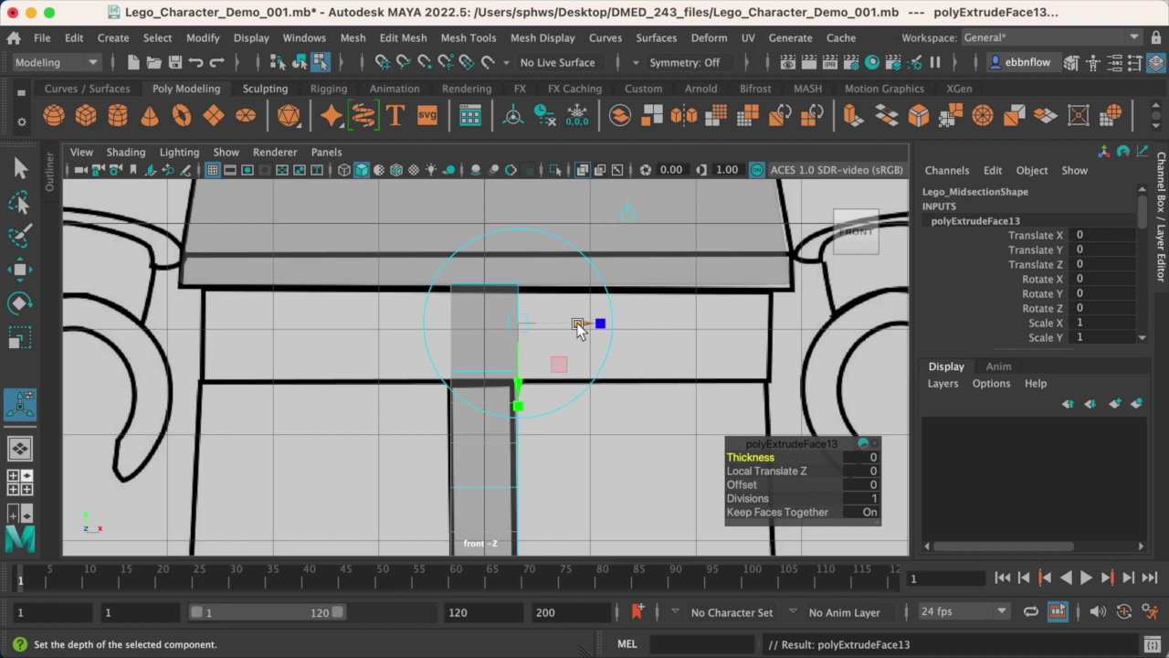
pyautogui.moveTo(582, 326); pyautogui.dragTo(828, 348)
pyautogui.press('space')
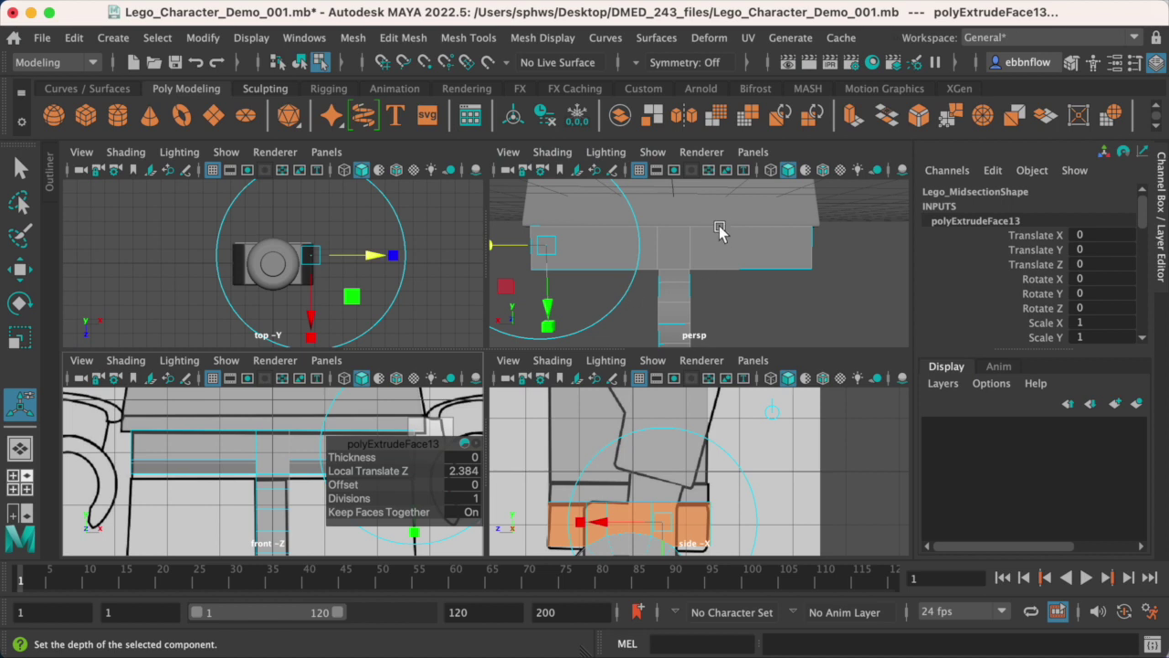
# Return to Object Mode and orbit the perspective view around the new hip bar
pyautogui.press('space')
pyautogui.keyDown('alt'); pyautogui.moveTo(721, 251); pyautogui.dragTo(541, 340); pyautogui.keyUp('alt')
pyautogui.rightClick(542, 340)
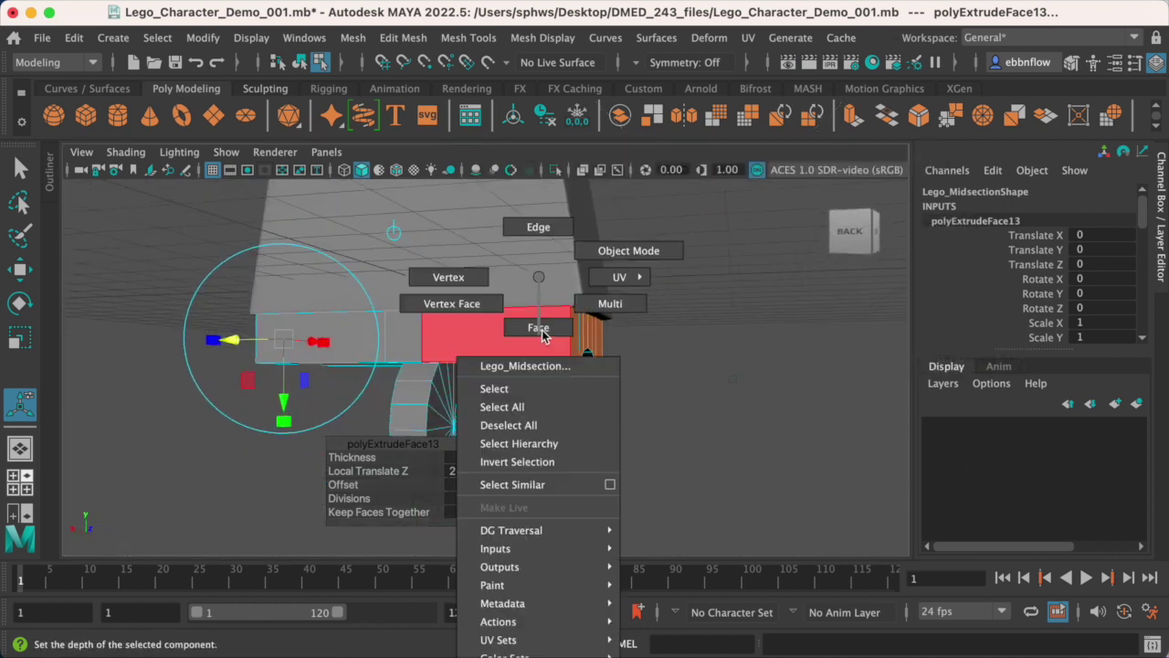
pyautogui.click(620, 281)
pyautogui.keyDown('alt'); pyautogui.moveTo(620, 281); pyautogui.dragTo(645, 319); pyautogui.keyUp('alt')
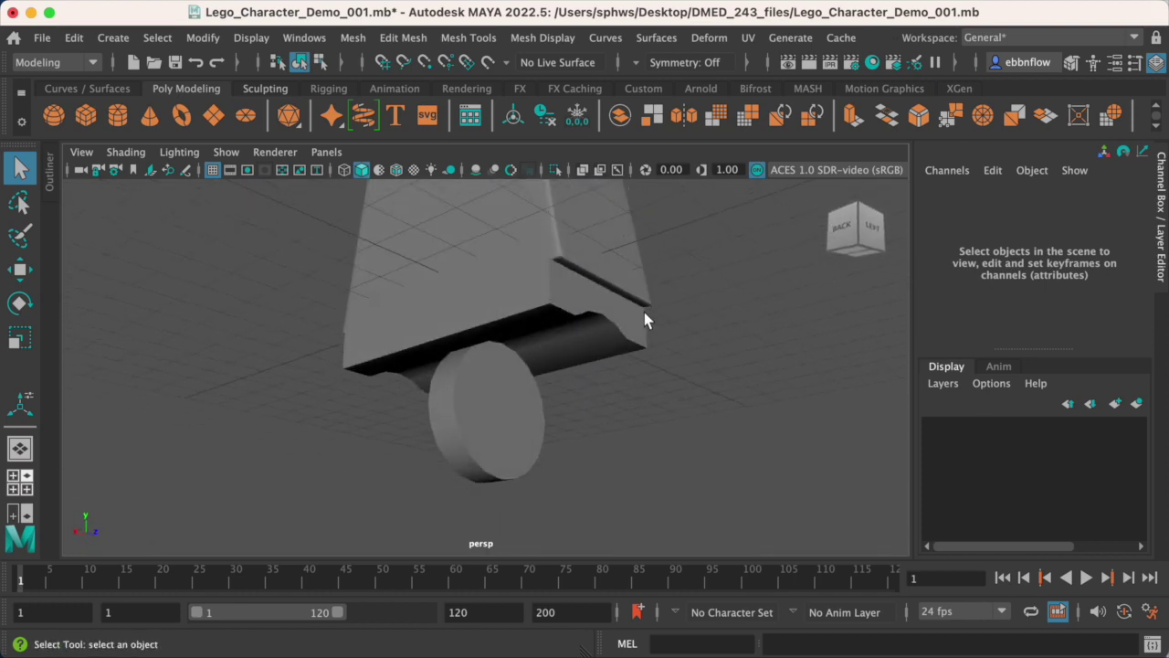
pyautogui.click(530, 306)
pyautogui.press('3')
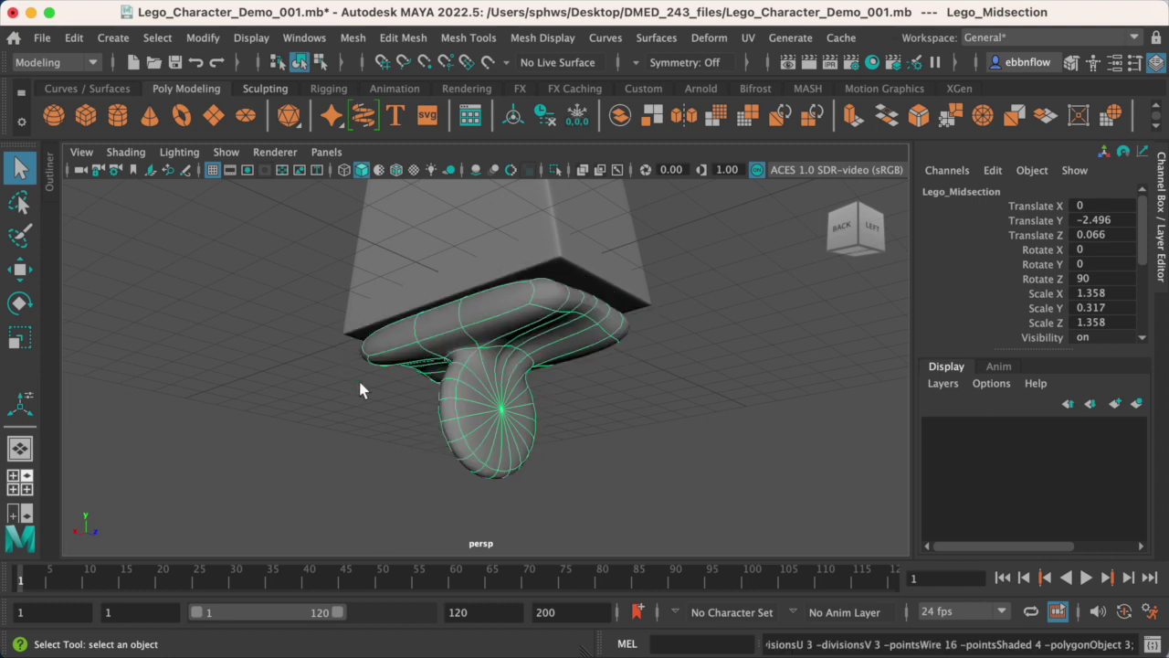
pyautogui.click(346, 387)
pyautogui.keyDown('alt'); pyautogui.moveTo(345, 387); pyautogui.dragTo(587, 338); pyautogui.keyUp('alt')
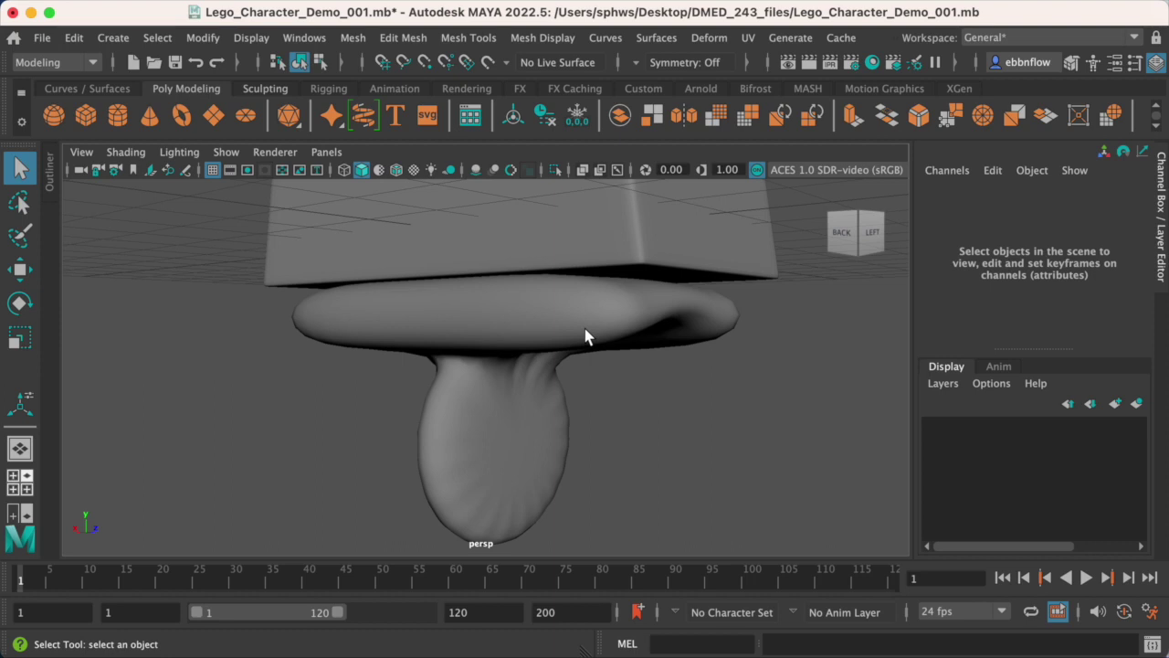
pyautogui.click(587, 336)
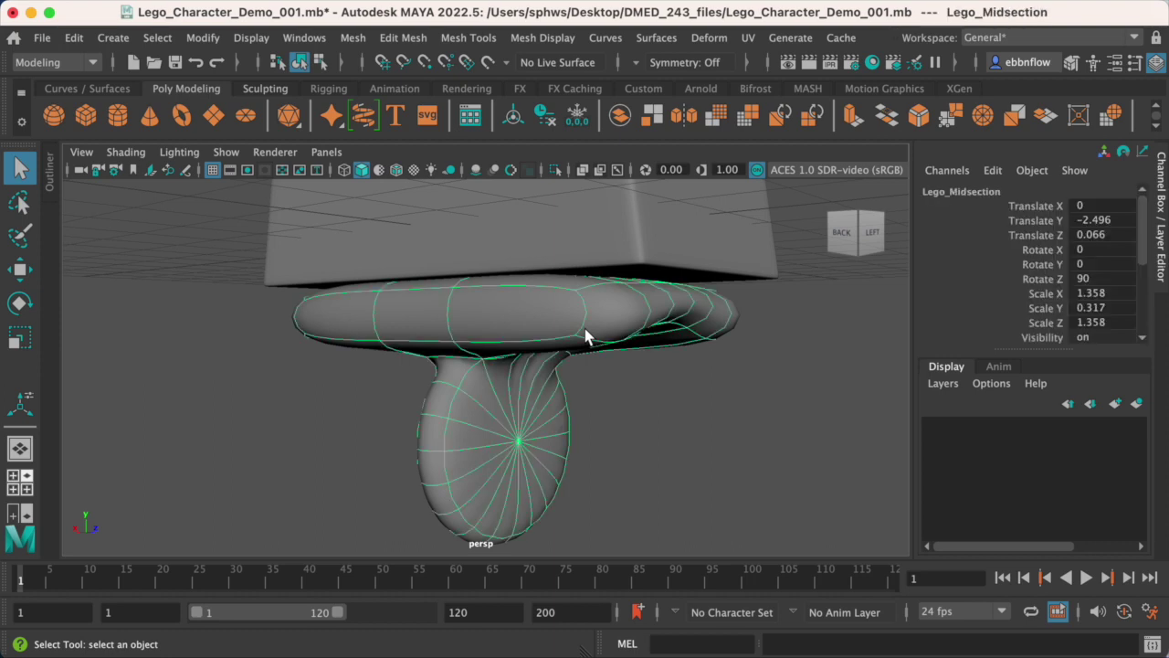
pyautogui.press('1')
pyautogui.keyDown('alt'); pyautogui.moveTo(585, 335); pyautogui.dragTo(618, 297); pyautogui.keyUp('alt')
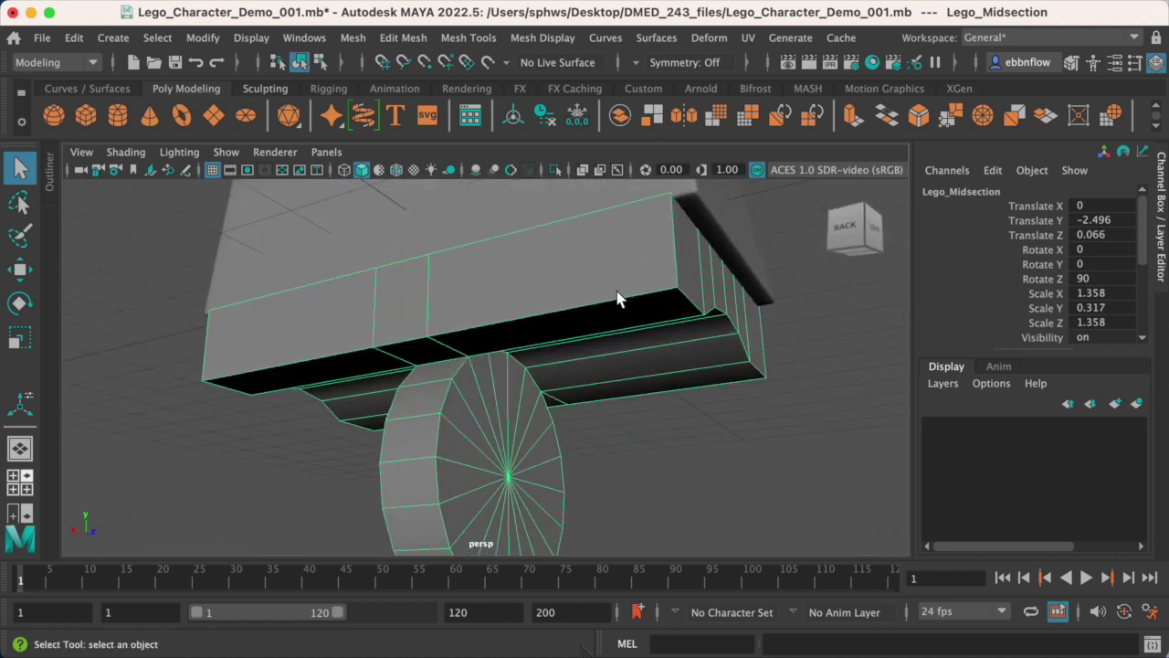
pyautogui.keyDown('alt'); pyautogui.moveTo(618, 298); pyautogui.dragTo(603, 294, button='right'); pyautogui.keyUp('alt')
pyautogui.keyDown('alt'); pyautogui.moveTo(602, 294); pyautogui.dragTo(613, 288); pyautogui.keyUp('alt')
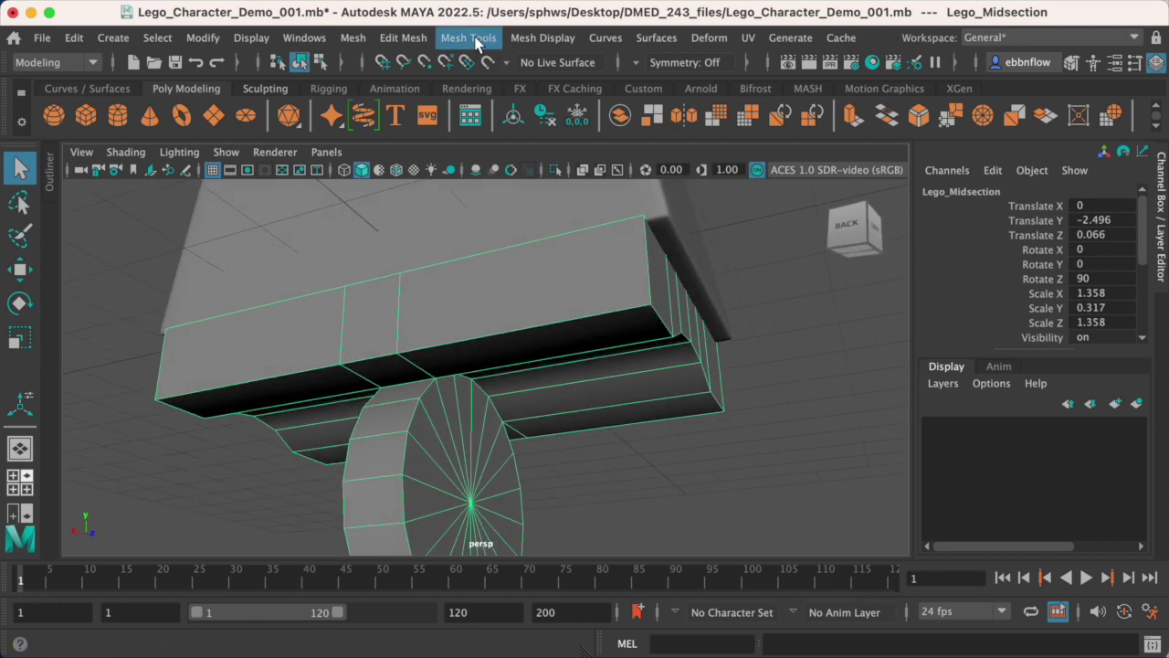
pyautogui.click(477, 41)
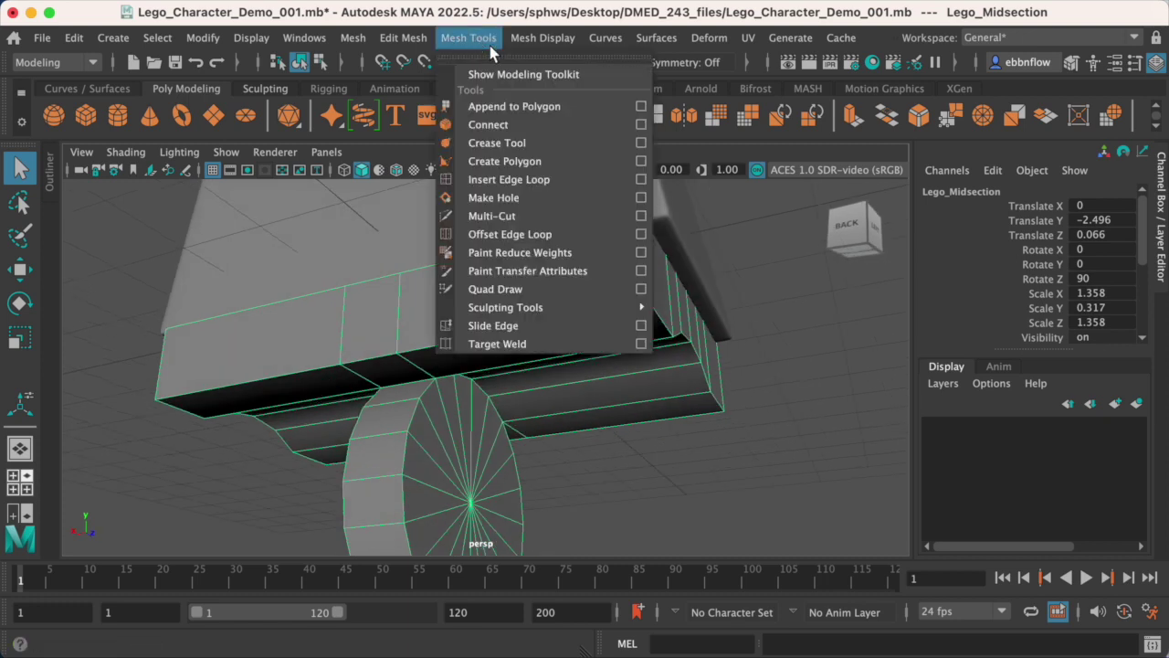
# Insert five holding edge loops near the hip bar's borders, then return to Object Mode
pyautogui.click(517, 182)
pyautogui.keyDown('alt'); pyautogui.moveTo(631, 292); pyautogui.dragTo(621, 266); pyautogui.keyUp('alt')
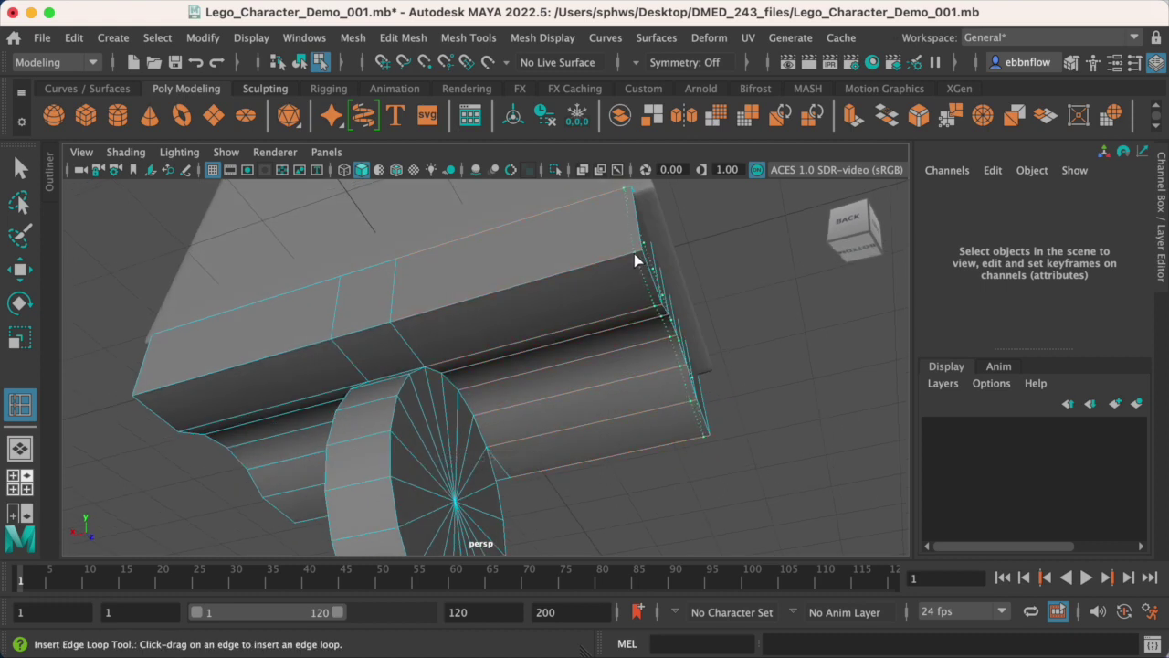
pyautogui.click(634, 253)
pyautogui.keyDown('alt'); pyautogui.moveTo(657, 253); pyautogui.dragTo(639, 281); pyautogui.keyUp('alt')
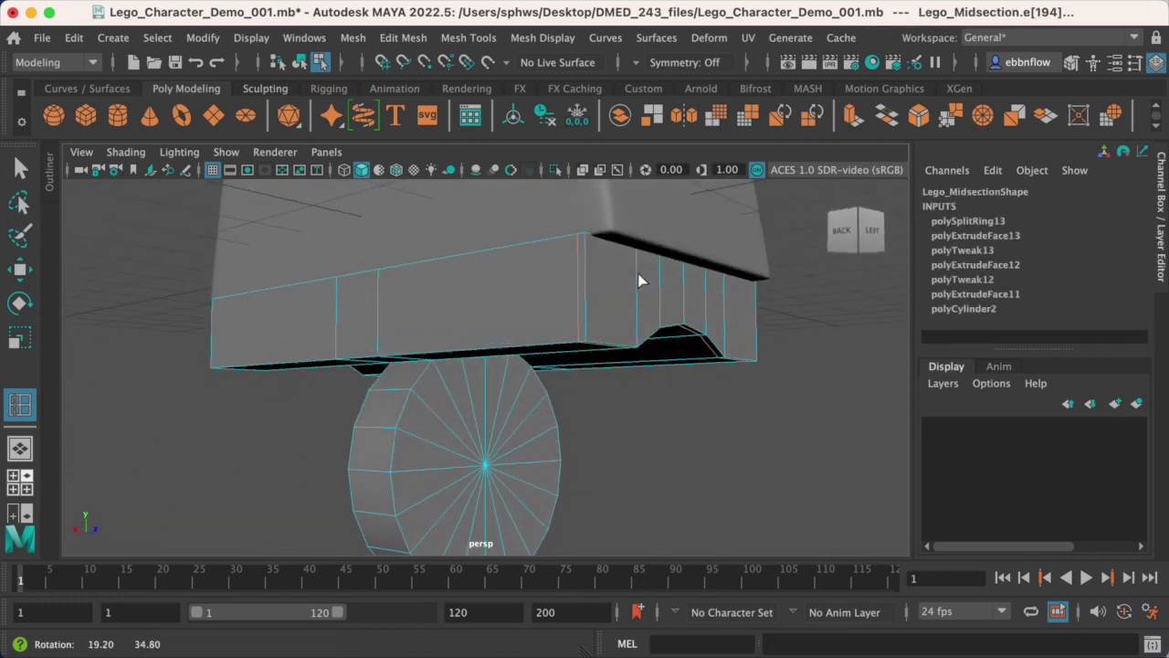
pyautogui.click(588, 337)
pyautogui.keyDown('alt'); pyautogui.moveTo(634, 331); pyautogui.dragTo(681, 297); pyautogui.keyUp('alt')
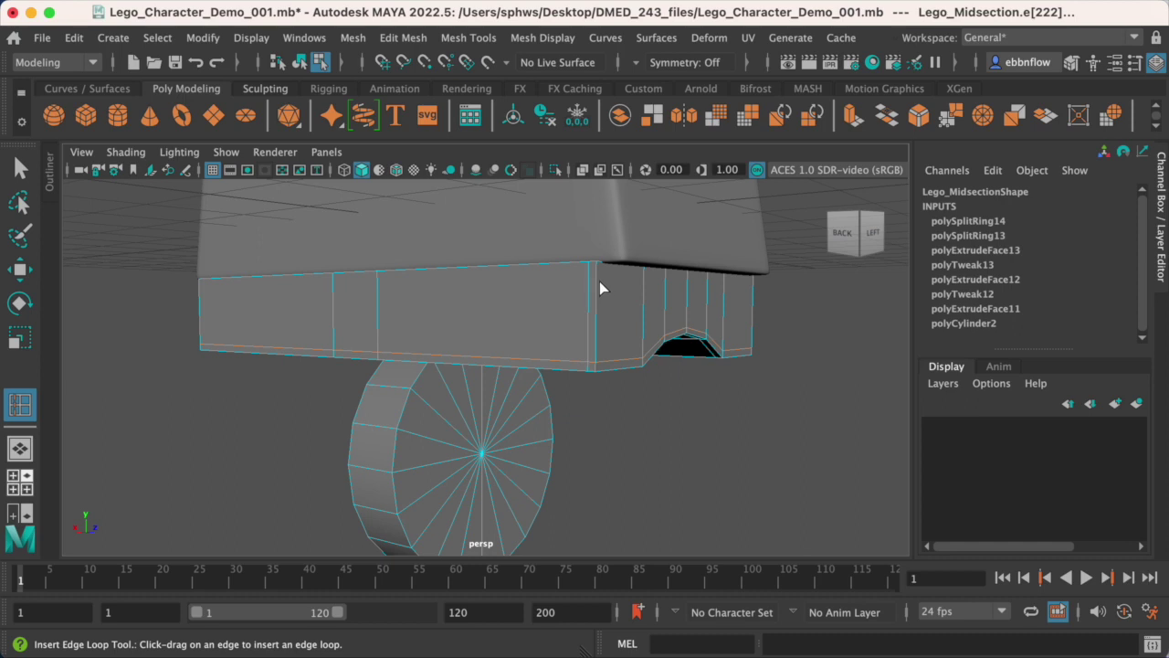
pyautogui.moveTo(600, 281); pyautogui.dragTo(532, 285)
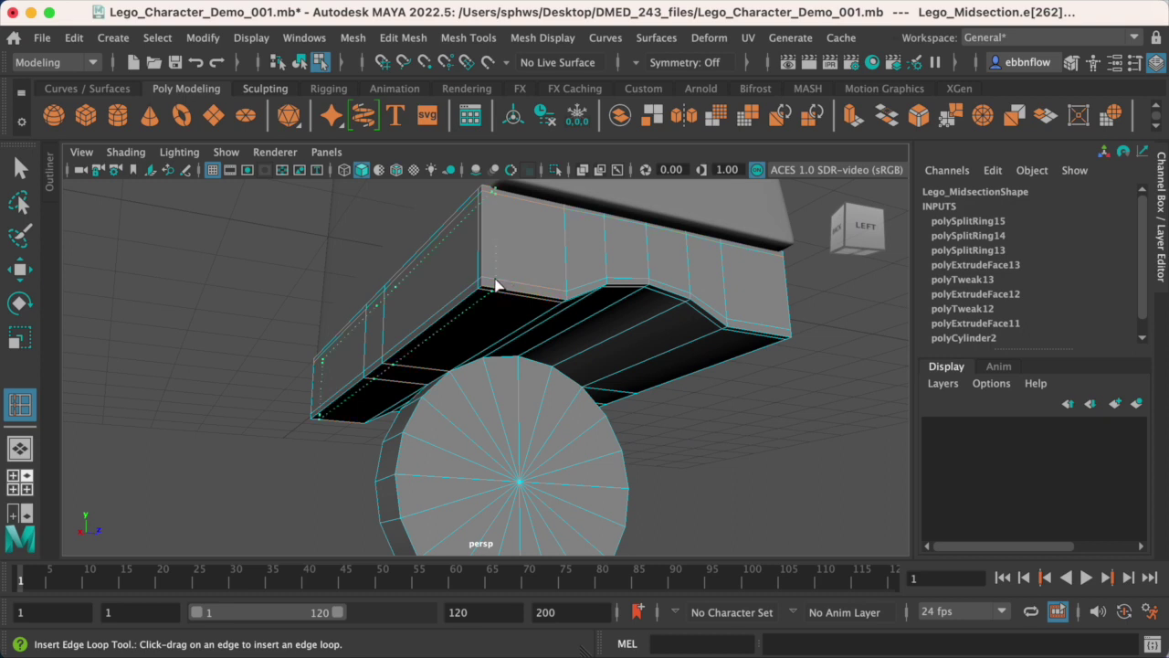
pyautogui.keyDown('alt'); pyautogui.moveTo(574, 276); pyautogui.dragTo(561, 321); pyautogui.keyUp('alt')
pyautogui.click(674, 290)
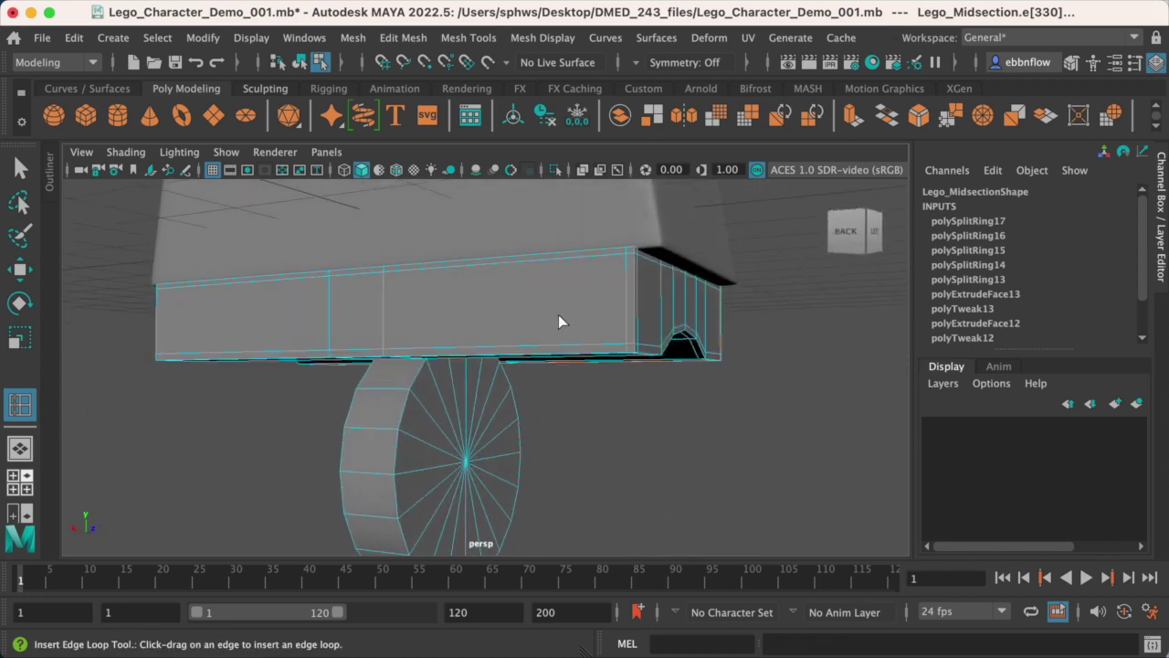
pyautogui.scroll(-4, 546, 304)
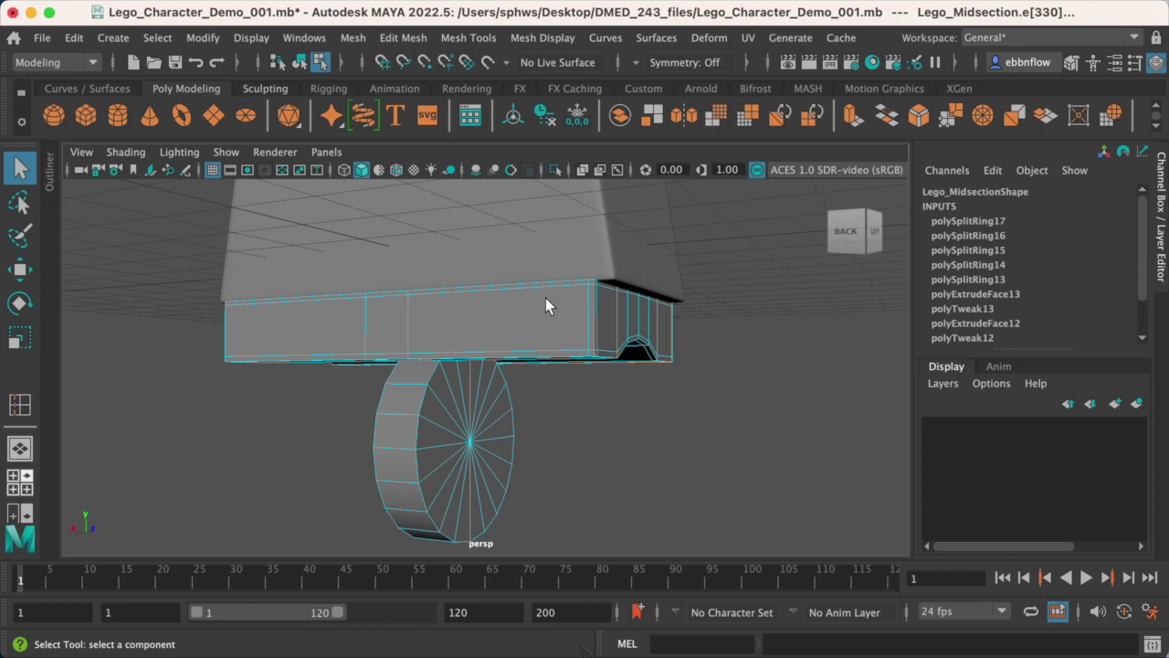
pyautogui.moveTo(545, 298); pyautogui.dragTo(603, 253, button='right')
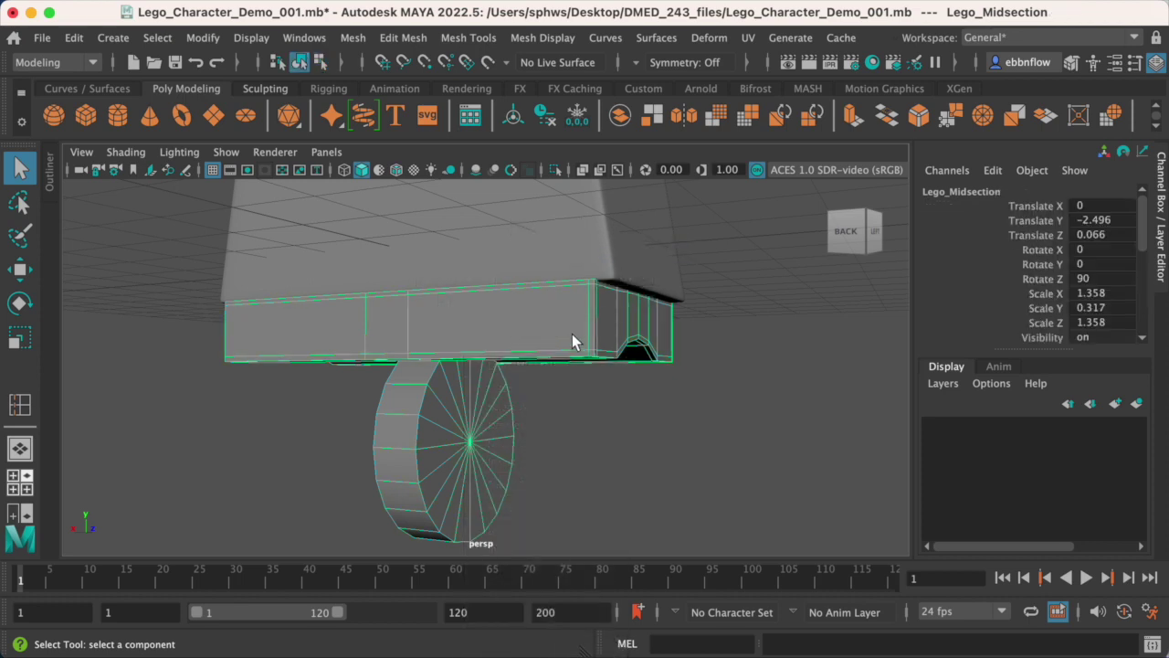
# Preview the midsection smoothed with 3 and orbit to inspect it from every side
pyautogui.press('3')
pyautogui.click(725, 365)
pyautogui.keyDown('alt'); pyautogui.moveTo(731, 342); pyautogui.dragTo(627, 331); pyautogui.keyUp('alt')
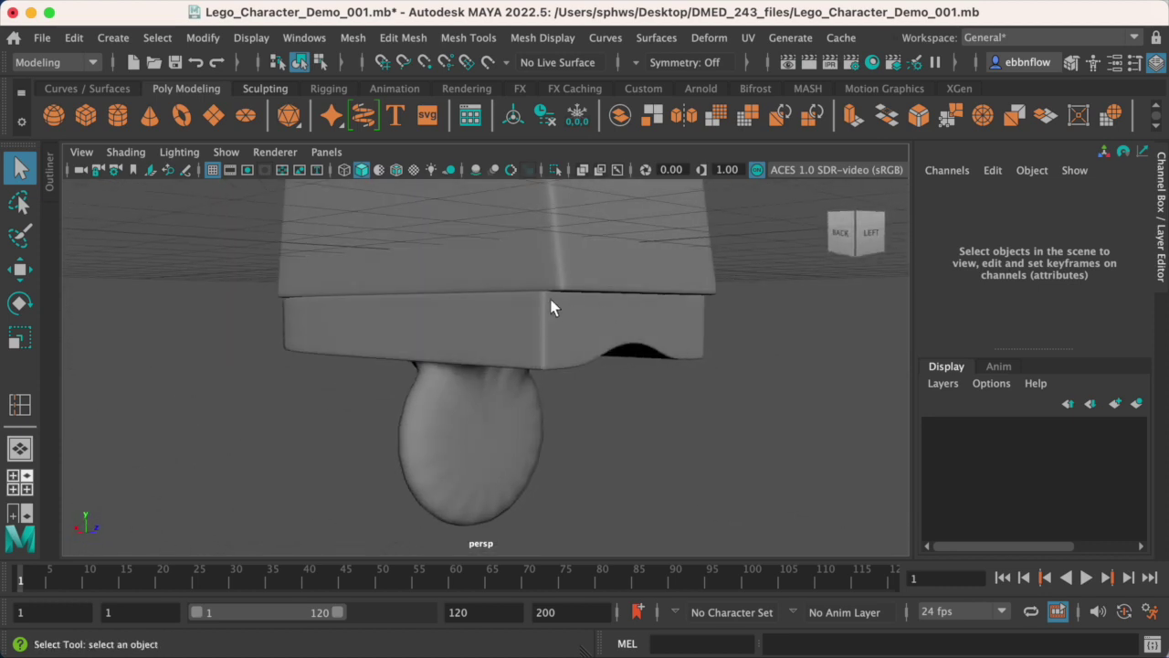
pyautogui.keyDown('alt'); pyautogui.moveTo(552, 306); pyautogui.dragTo(487, 298); pyautogui.keyUp('alt')
pyautogui.keyDown('alt'); pyautogui.moveTo(599, 285); pyautogui.dragTo(621, 257); pyautogui.keyUp('alt')
pyautogui.keyDown('alt'); pyautogui.moveTo(545, 277); pyautogui.dragTo(491, 320); pyautogui.keyUp('alt')
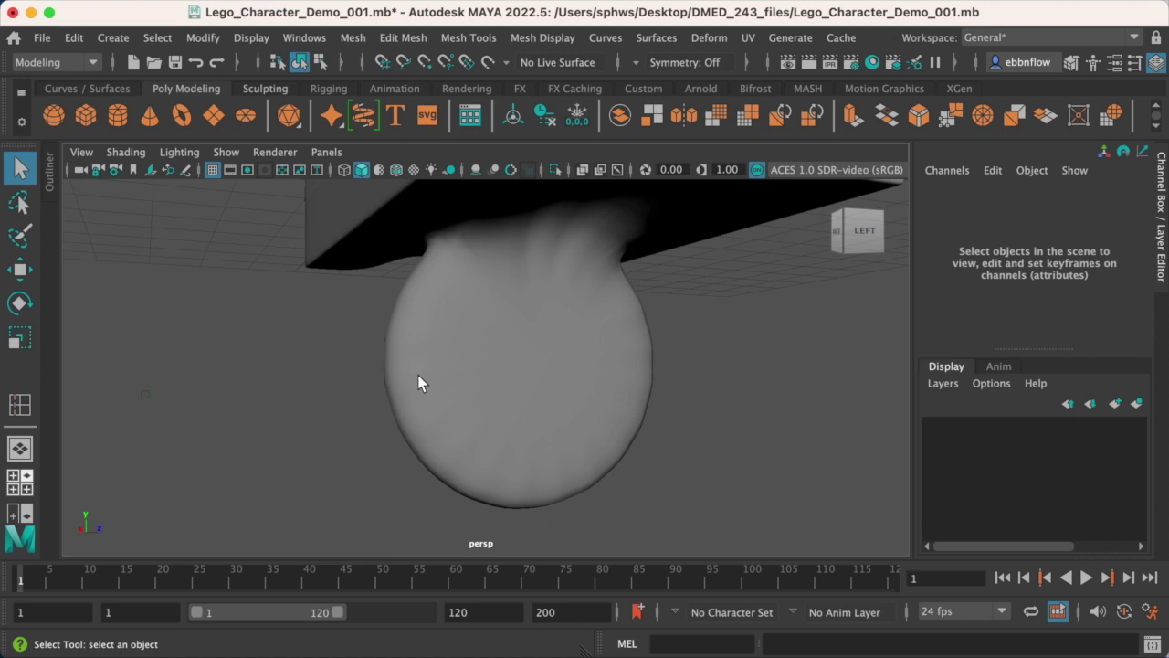
# Select Lego_Midsection and open the Mesh Tools menu
pyautogui.keyDown('alt'); pyautogui.moveTo(620, 421); pyautogui.dragTo(585, 311); pyautogui.keyUp('alt')
pyautogui.click(540, 310)
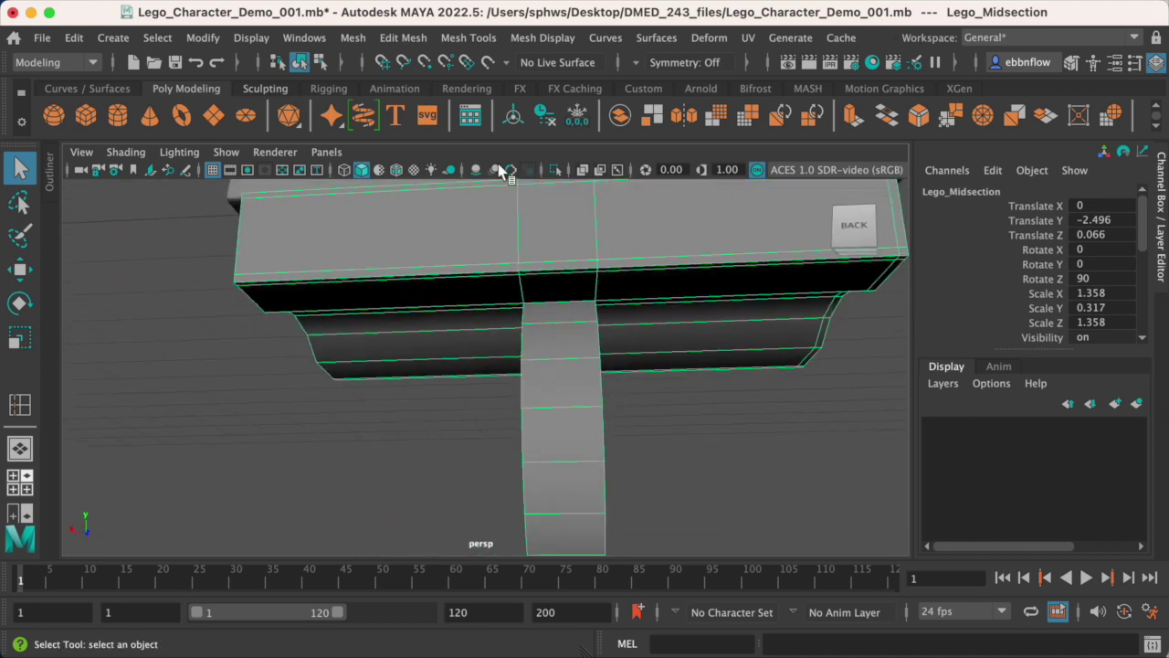
pyautogui.click(456, 39)
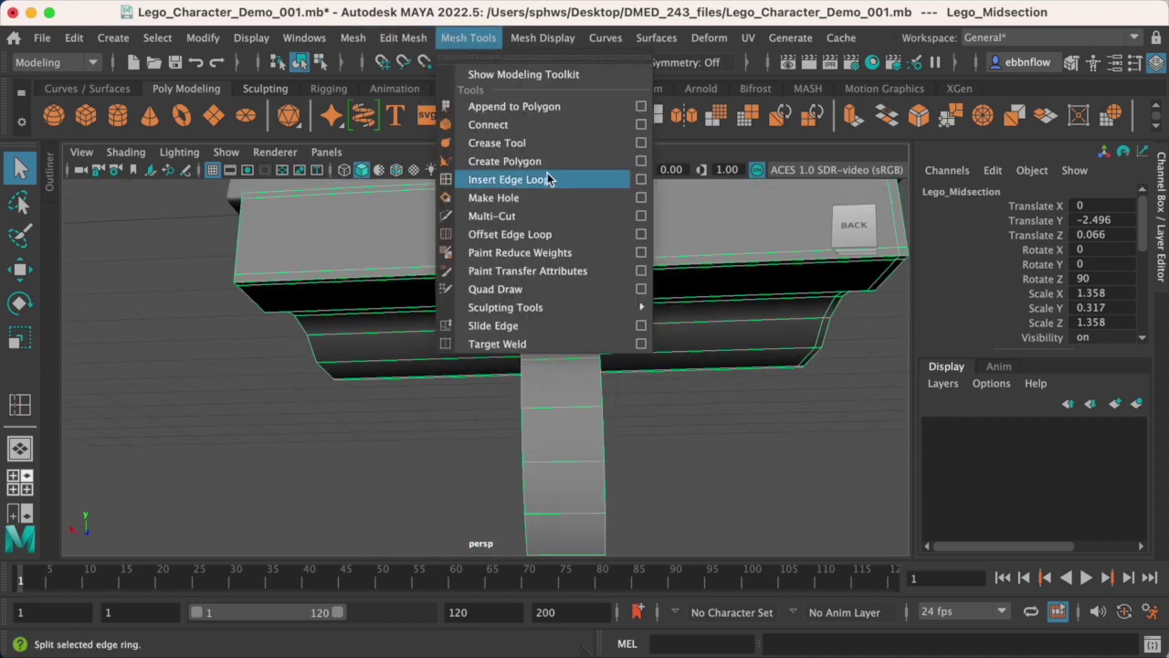
# Insert edge loops beside the leg-joint cylinder and around its disc rim (polySplitRing18 and polySplitRing19)
pyautogui.click(548, 179)
pyautogui.keyDown('alt'); pyautogui.moveTo(668, 284); pyautogui.dragTo(561, 250); pyautogui.keyUp('alt')
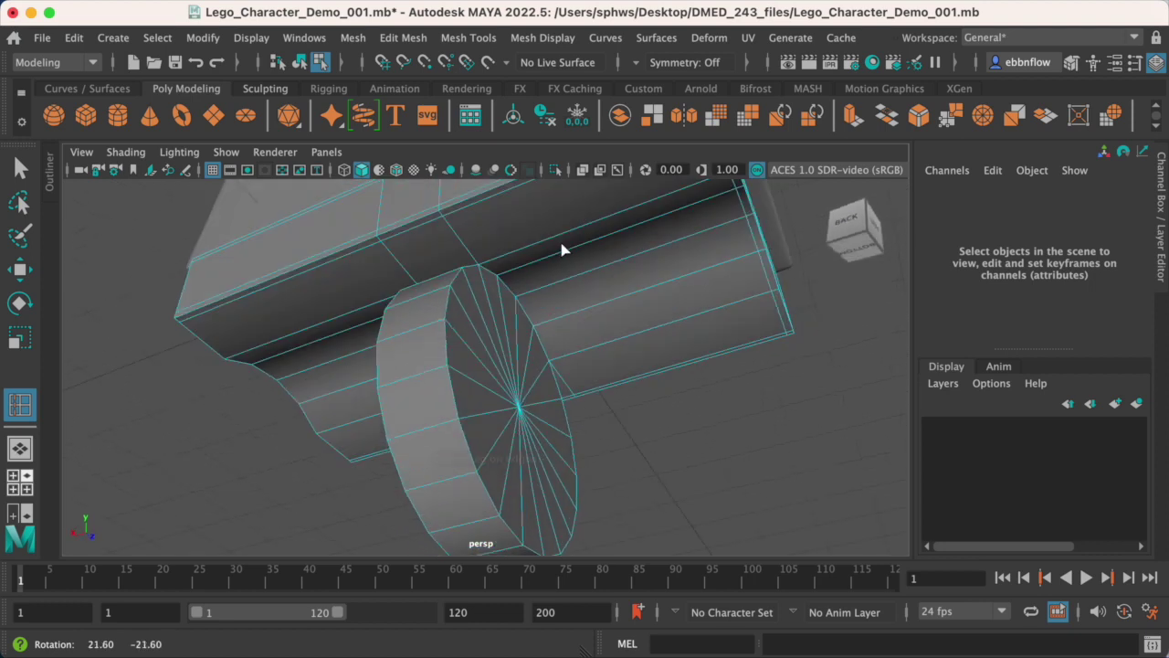
pyautogui.click(489, 267)
pyautogui.keyDown('alt'); pyautogui.moveTo(489, 267); pyautogui.dragTo(530, 232); pyautogui.keyUp('alt')
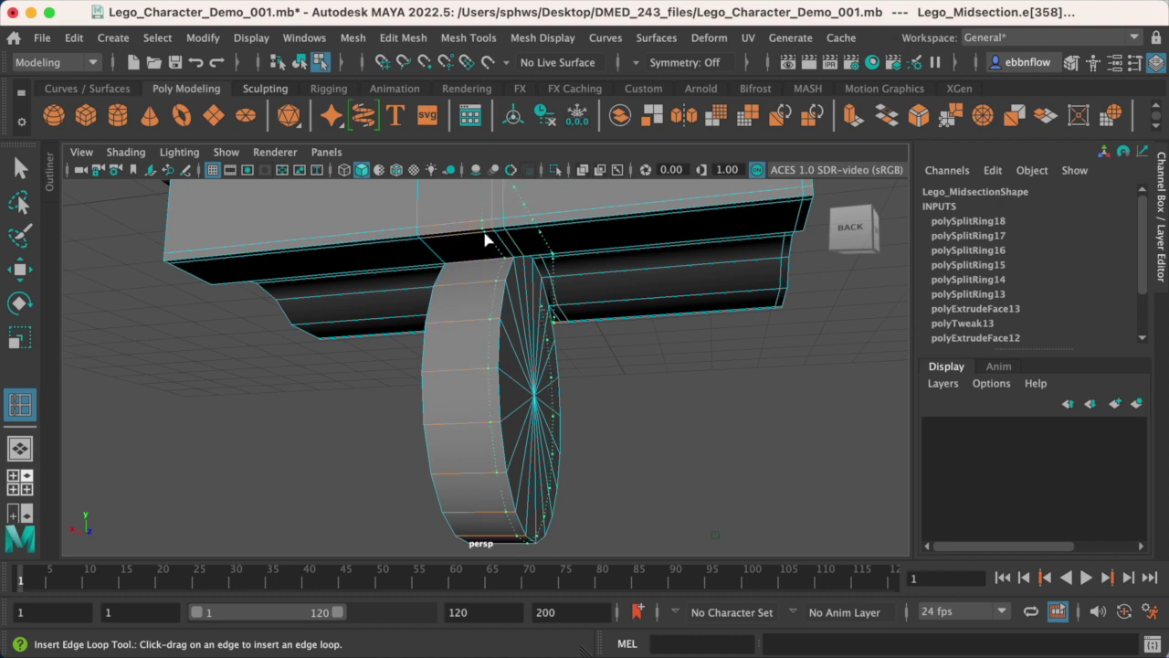
pyautogui.keyDown('alt'); pyautogui.moveTo(442, 291); pyautogui.dragTo(380, 300); pyautogui.keyUp('alt')
pyautogui.keyDown('alt'); pyautogui.moveTo(448, 316); pyautogui.dragTo(510, 354); pyautogui.keyUp('alt')
# Select the round cap faces of the leg-joint cylinder and frame them
pyautogui.scroll(10, 509, 354)
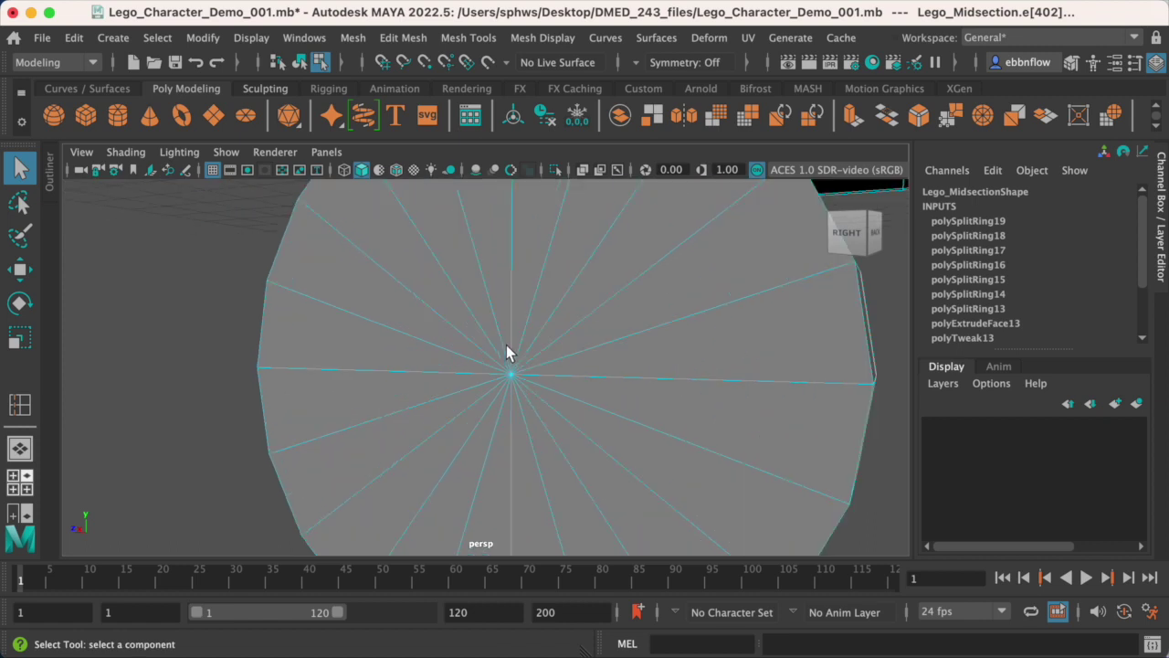
pyautogui.scroll(3, 511, 347)
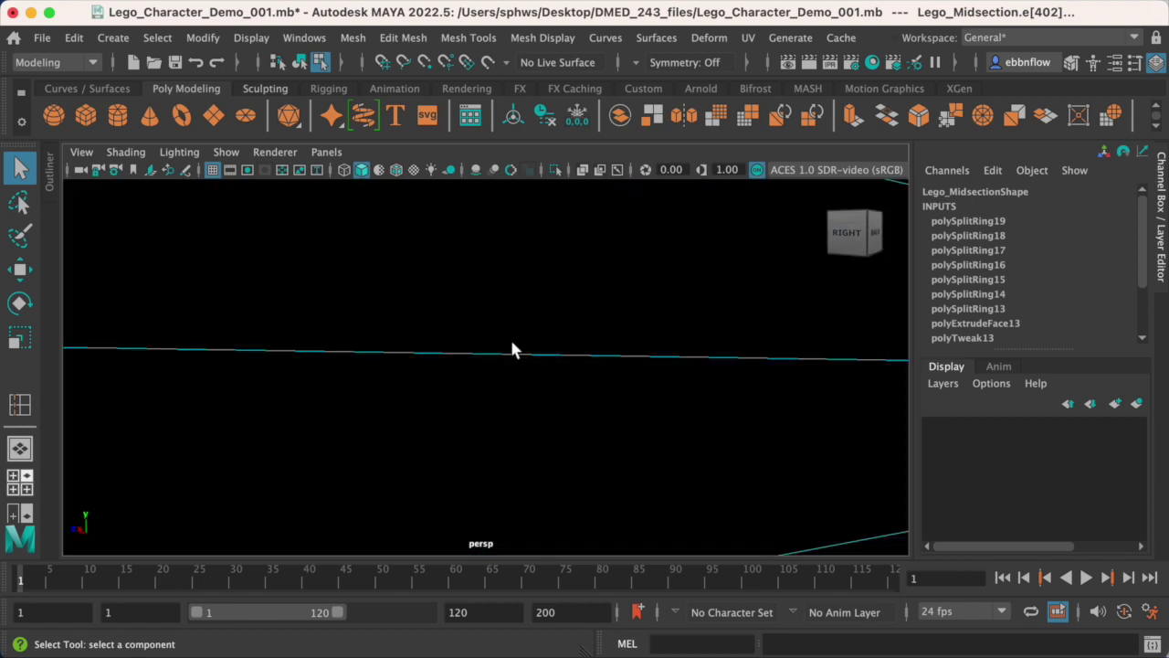
pyautogui.keyDown('alt'); pyautogui.moveTo(510, 340); pyautogui.dragTo(549, 336, button='right'); pyautogui.keyUp('alt')
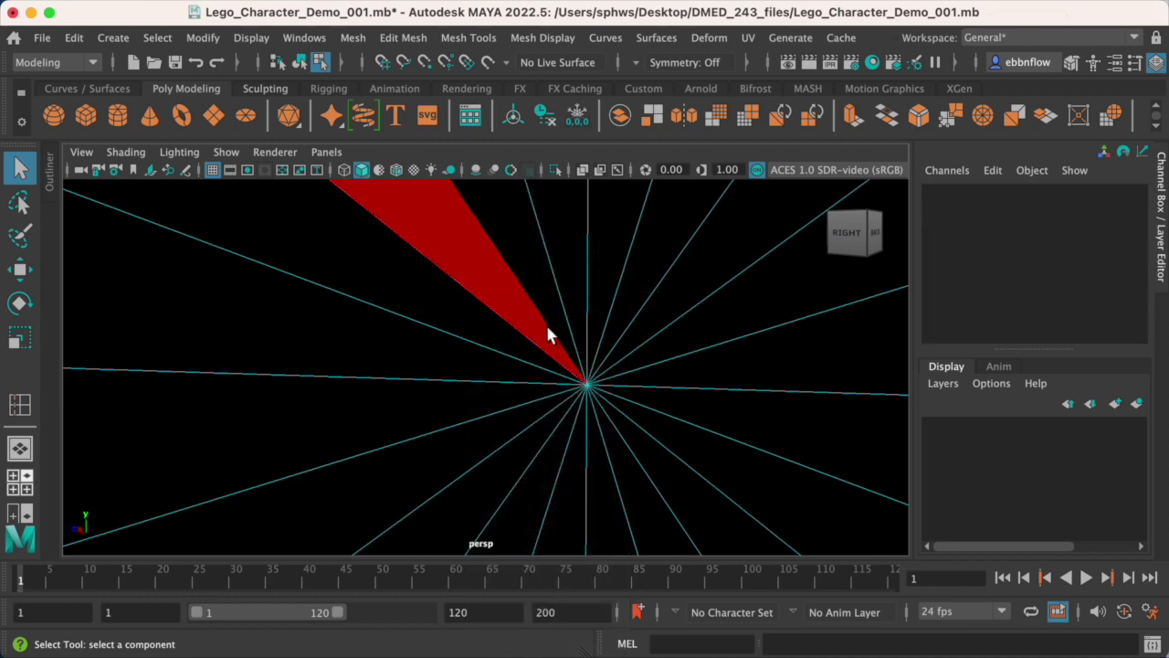
pyautogui.moveTo(663, 462); pyautogui.dragTo(663, 461)
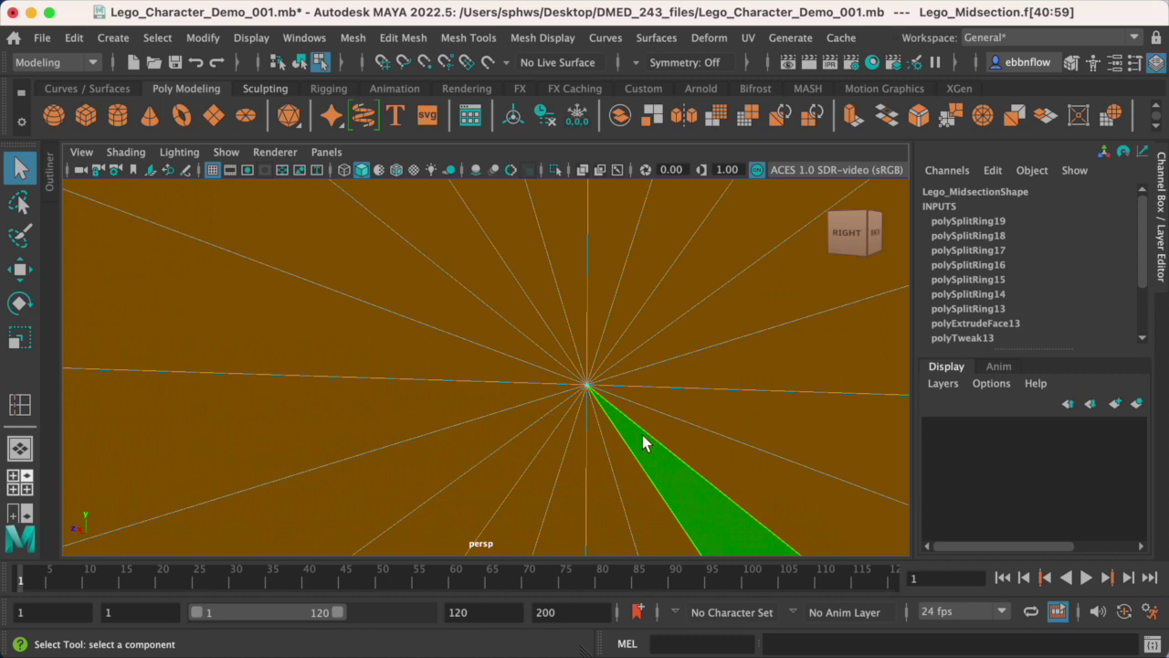
pyautogui.press('f')
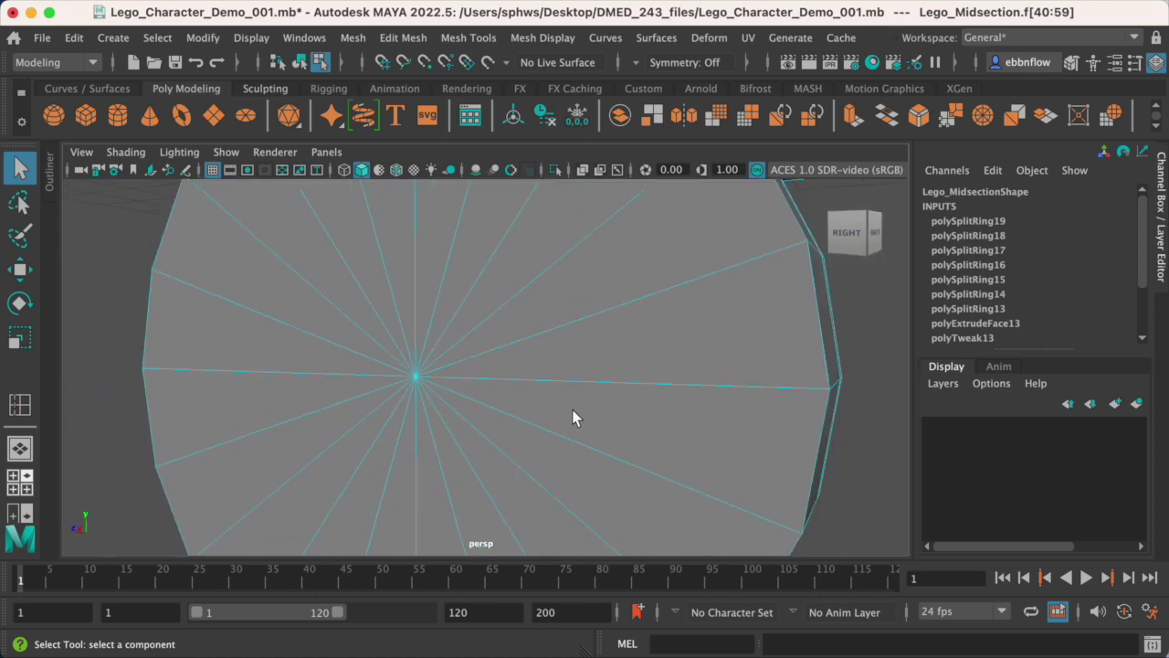
pyautogui.keyDown('alt'); pyautogui.moveTo(573, 418); pyautogui.dragTo(542, 405); pyautogui.keyUp('alt')
# Extrude the cap faces, scale them inward to about 0.964, and return to Object Mode
pyautogui.click(539, 408)
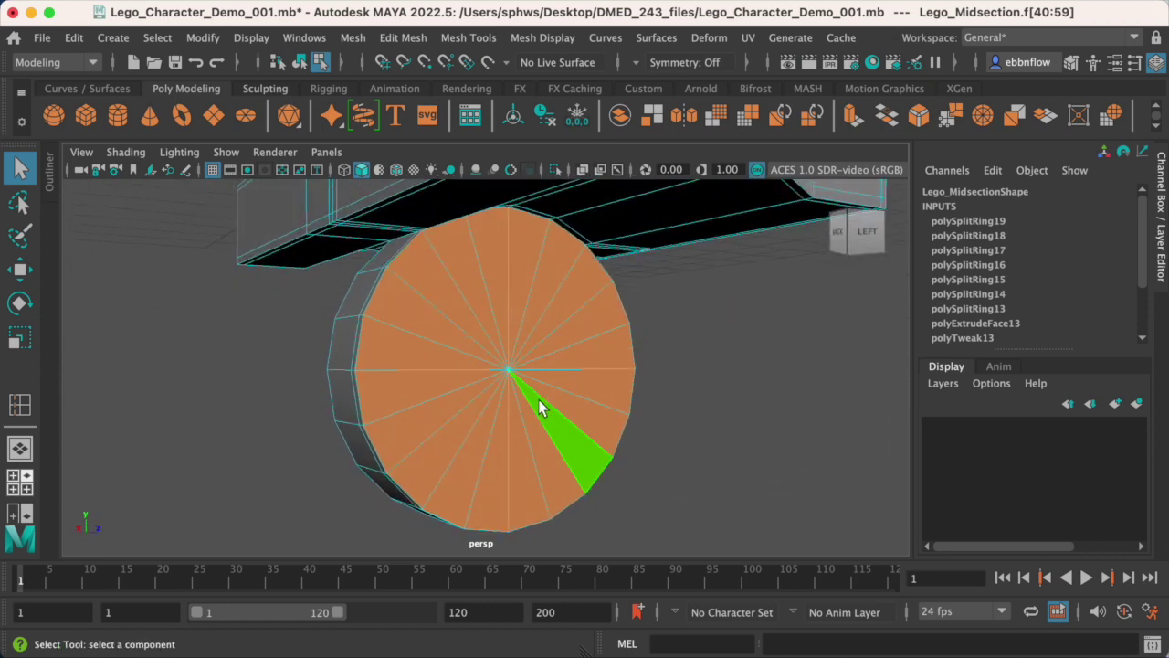
pyautogui.hotkey('ctrl', 'e')
pyautogui.click(525, 368)
pyautogui.press('w')
pyautogui.press('r')
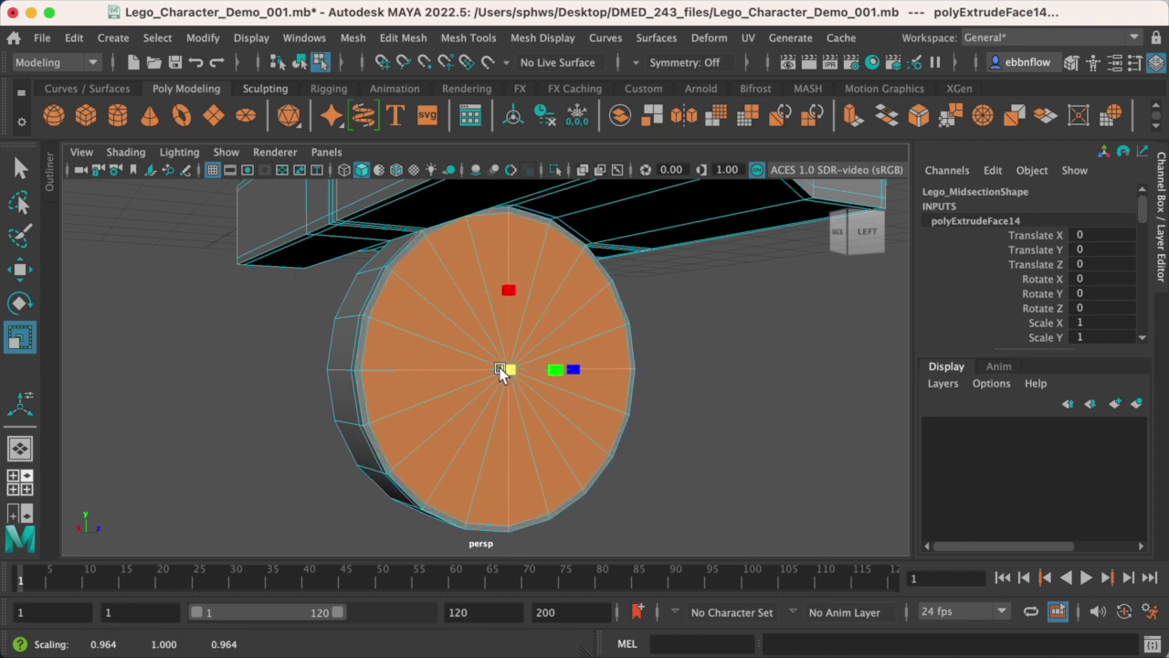
pyautogui.keyDown('alt'); pyautogui.moveTo(500, 370); pyautogui.dragTo(541, 376); pyautogui.keyUp('alt')
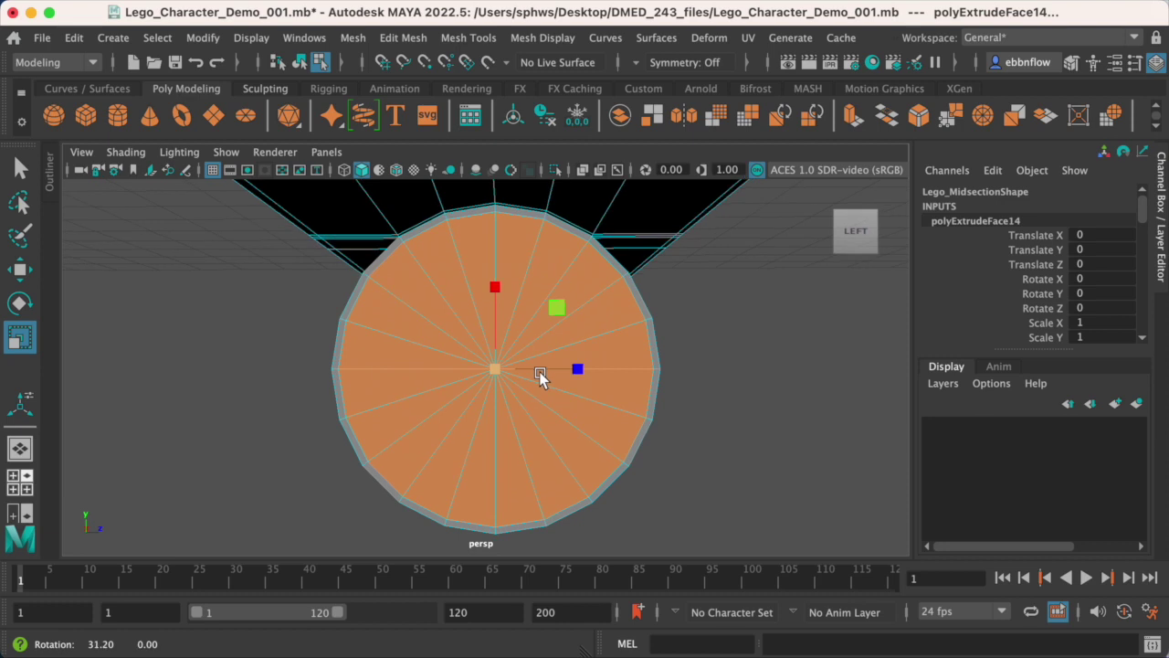
pyautogui.keyDown('alt'); pyautogui.moveTo(516, 457); pyautogui.dragTo(478, 276); pyautogui.keyUp('alt')
pyautogui.moveTo(478, 277); pyautogui.dragTo(478, 315, button='right')
pyautogui.moveTo(552, 258); pyautogui.dragTo(554, 258, button='right')
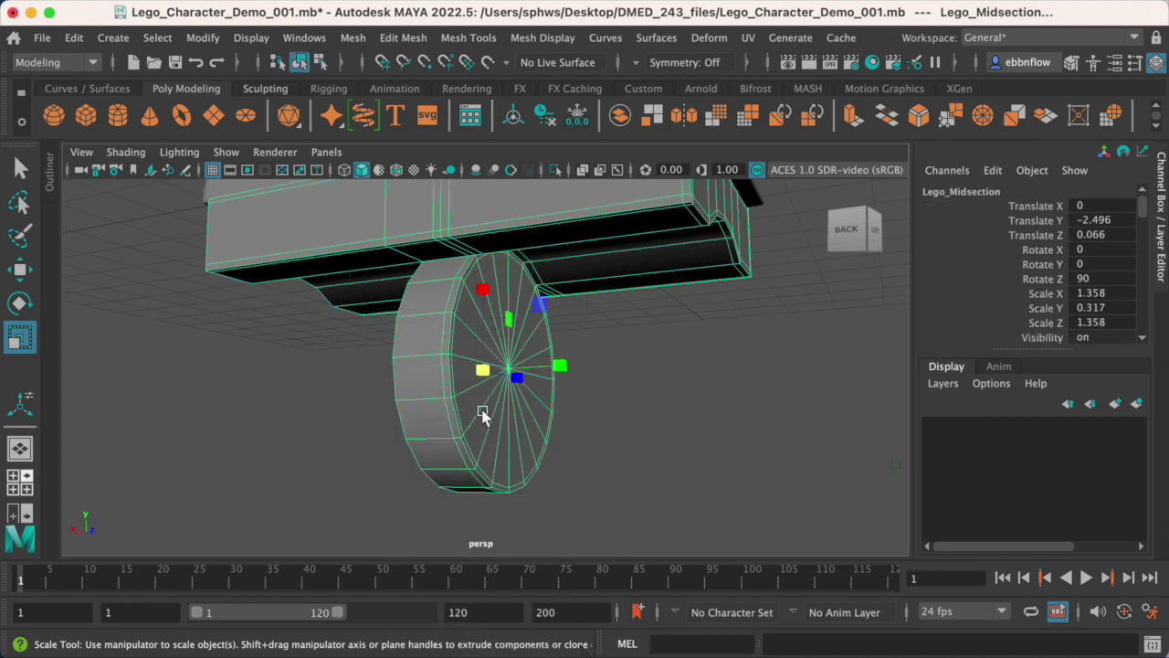
# Inspect the hip block and leg-joint disc from several angles, then reselect Lego_Midsection
pyautogui.click(659, 467)
pyautogui.keyDown('alt'); pyautogui.moveTo(660, 466); pyautogui.dragTo(536, 412); pyautogui.keyUp('alt')
pyautogui.scroll(-10, 483, 462)
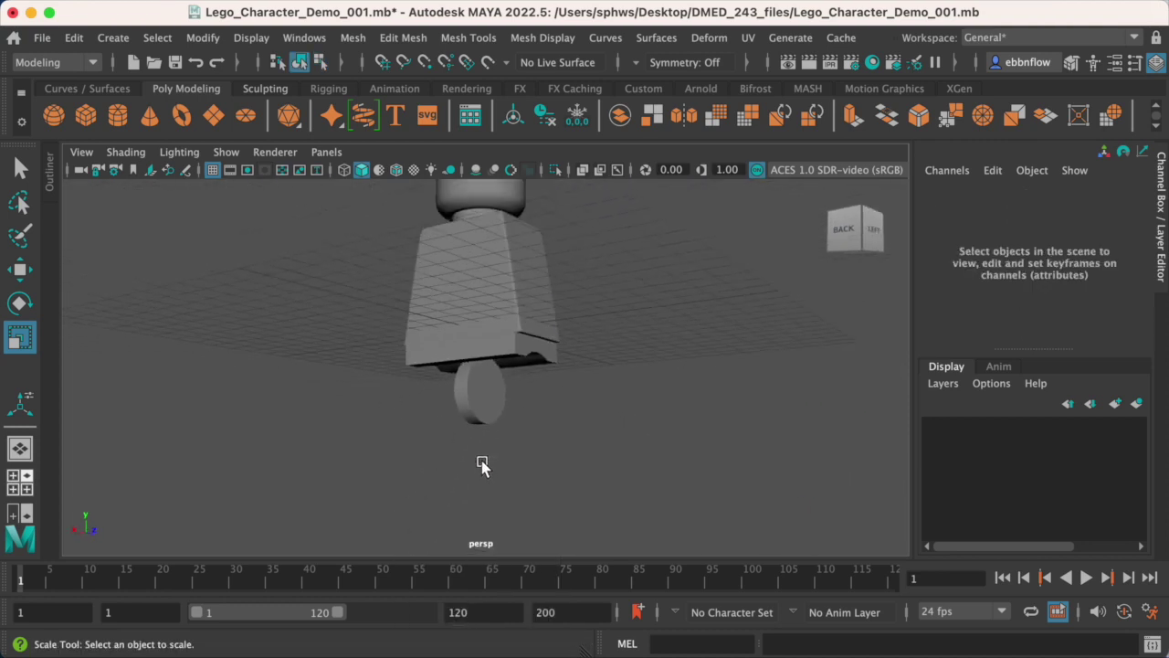
pyautogui.scroll(8, 499, 402)
pyautogui.click(496, 409)
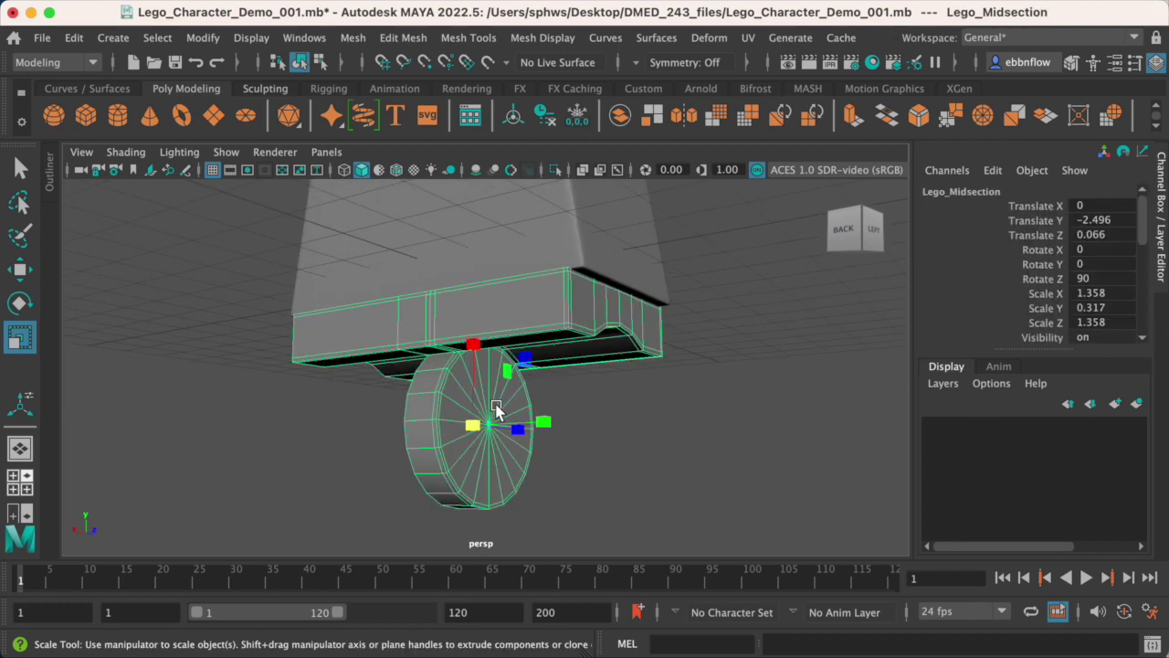
pyautogui.click(679, 435)
pyautogui.keyDown('alt'); pyautogui.moveTo(679, 436); pyautogui.dragTo(794, 431); pyautogui.keyUp('alt')
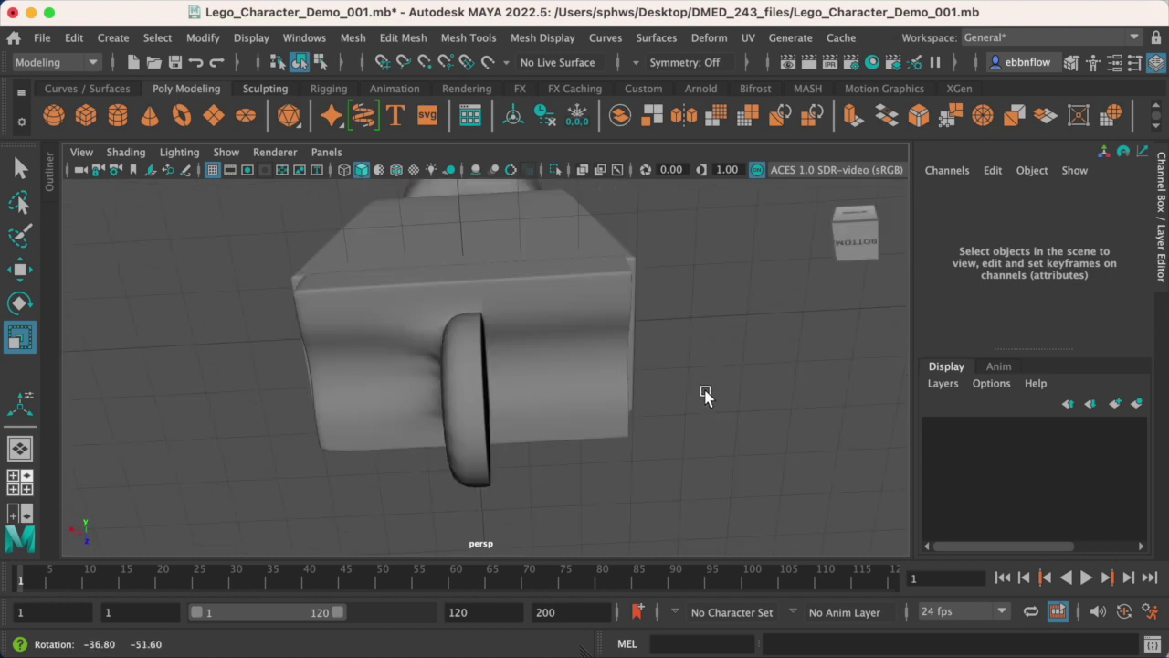
pyautogui.keyDown('alt'); pyautogui.moveTo(706, 392); pyautogui.dragTo(517, 420); pyautogui.keyUp('alt')
pyautogui.click(492, 384)
# Insert a holding edge loop near the leg-joint cylinder's cap
pyautogui.click(492, 39)
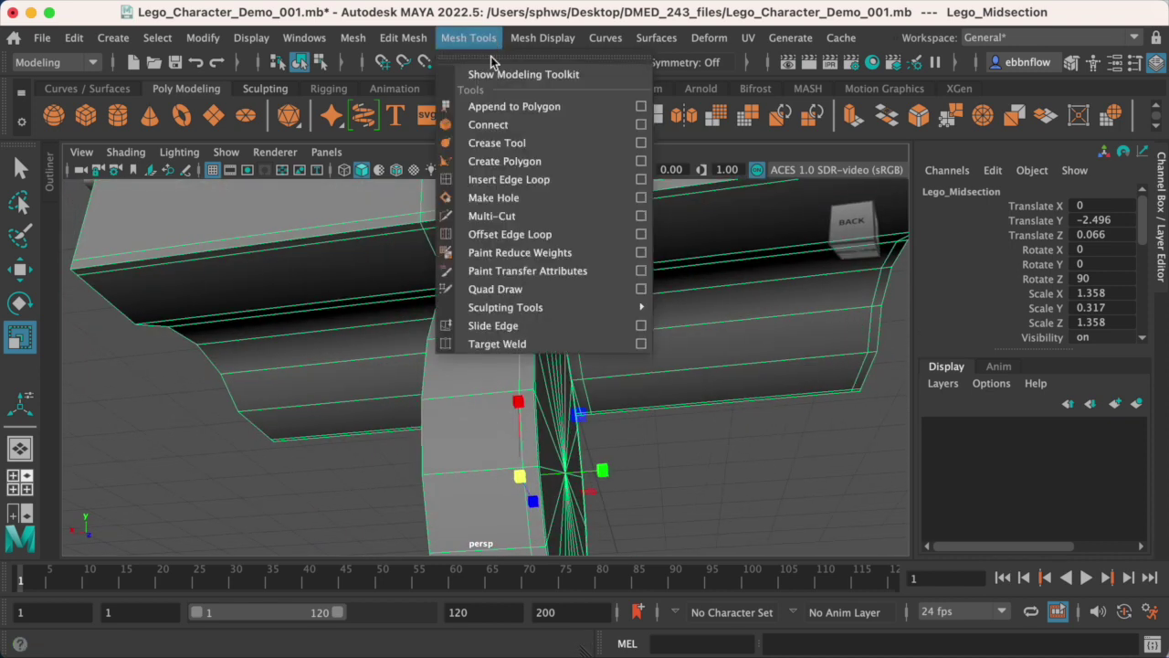
pyautogui.click(500, 179)
pyautogui.keyDown('alt'); pyautogui.moveTo(501, 183); pyautogui.dragTo(514, 314); pyautogui.keyUp('alt')
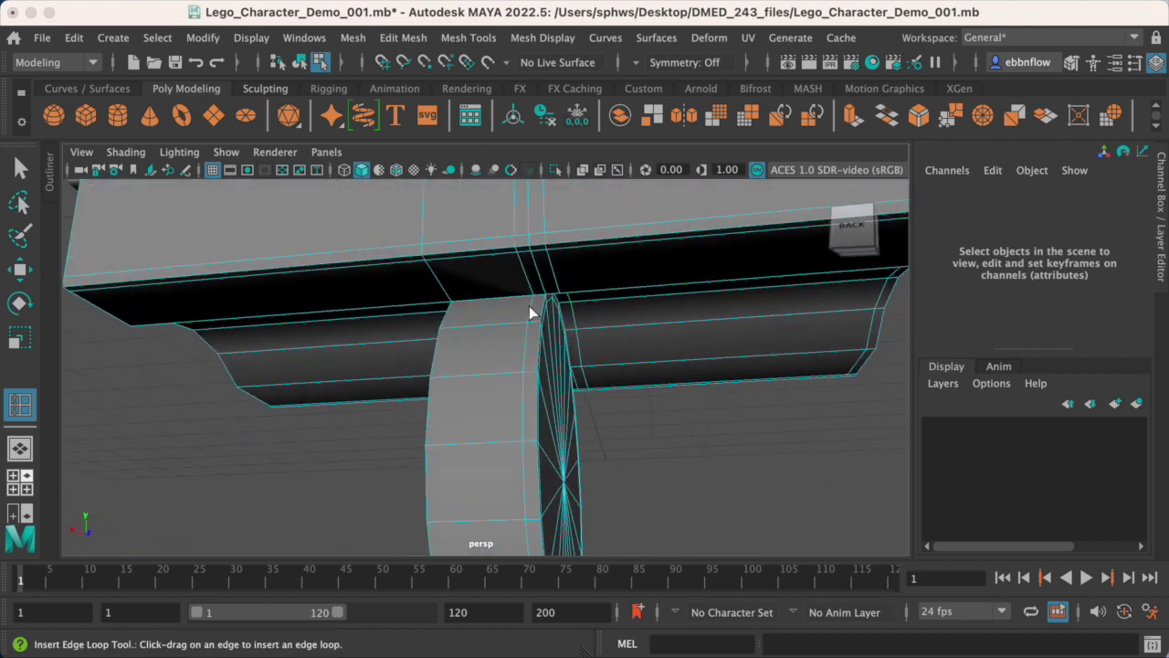
pyautogui.click(535, 304)
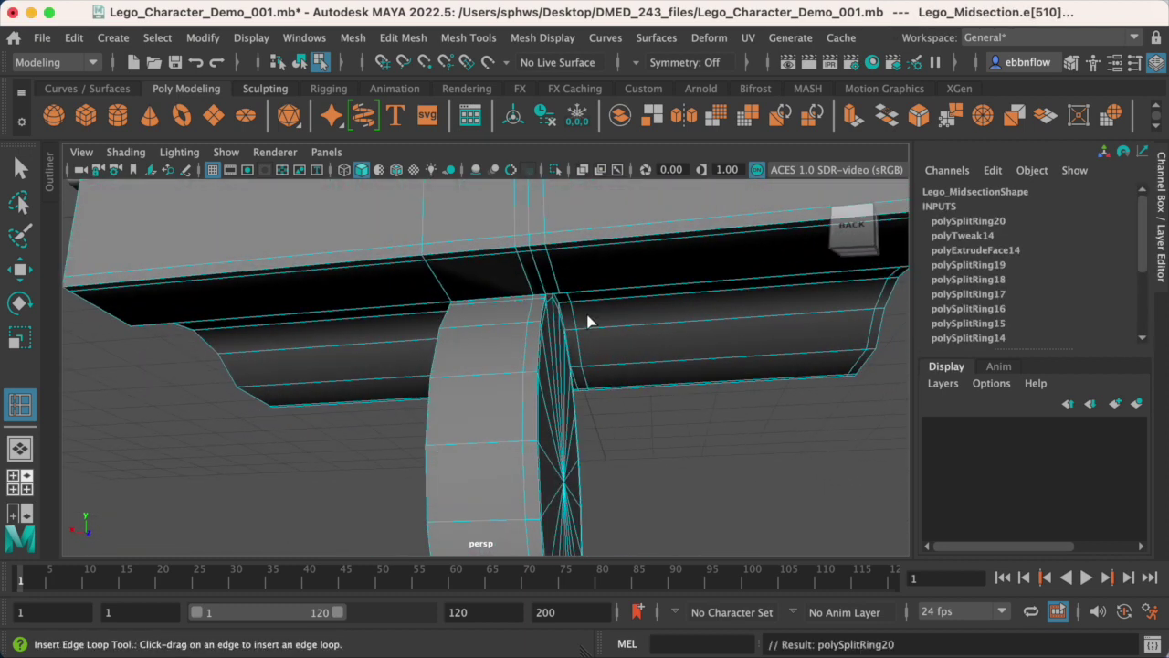
# Add more holding loops along the leg disc and hip block, through polySplitRing24, and inspect them
pyautogui.keyDown('alt'); pyautogui.moveTo(589, 319); pyautogui.dragTo(422, 318); pyautogui.keyUp('alt')
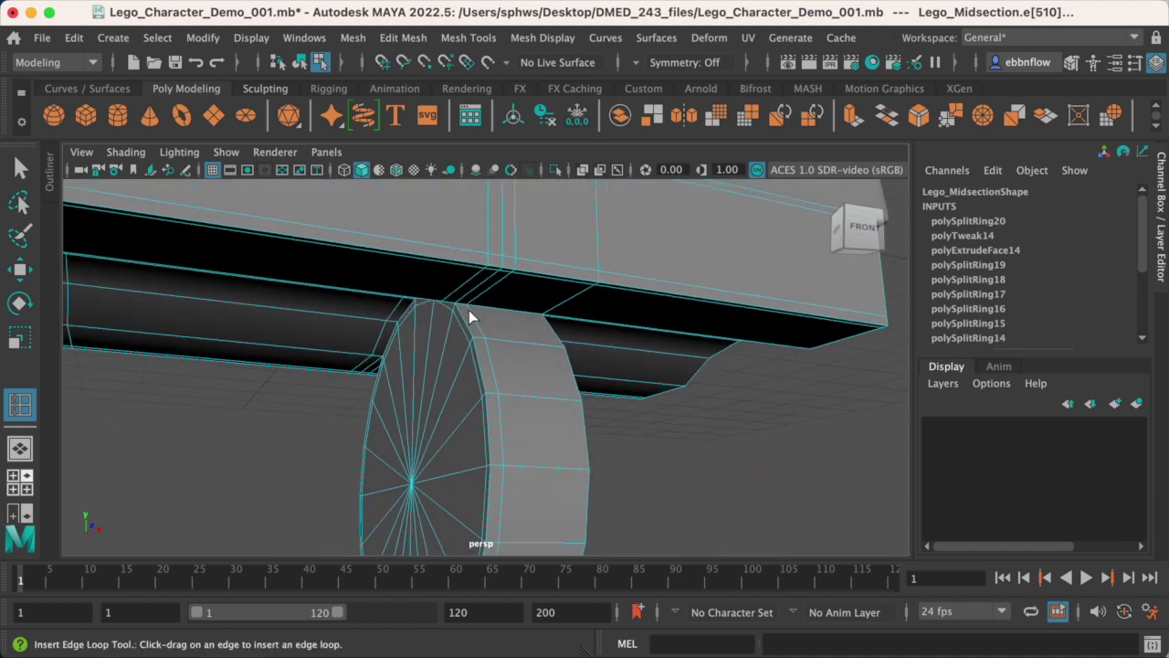
pyautogui.keyDown('alt'); pyautogui.moveTo(470, 312); pyautogui.dragTo(515, 313); pyautogui.keyUp('alt')
pyautogui.moveTo(516, 313)
pyautogui.keyDown('alt'); pyautogui.mouseDown(button='right')
pyautogui.moveTo(521, 262)
pyautogui.moveTo(526, 314)
pyautogui.mouseUp(button='right'); pyautogui.keyUp('alt')
pyautogui.keyDown('alt'); pyautogui.moveTo(526, 313); pyautogui.dragTo(522, 328); pyautogui.keyUp('alt')
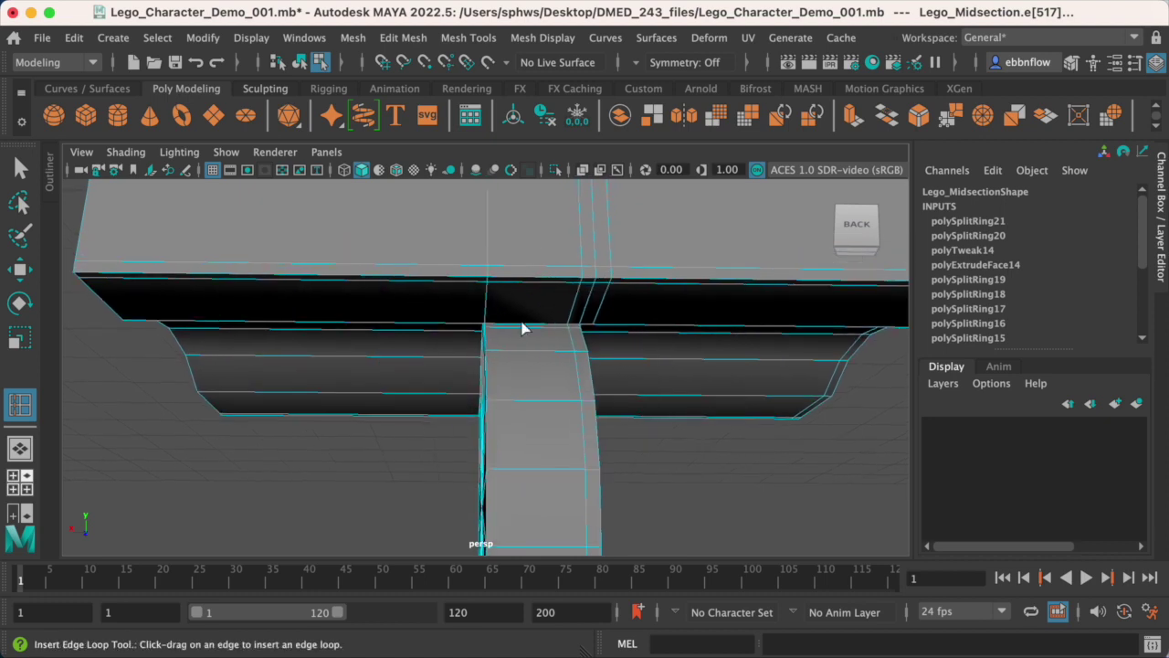
pyautogui.keyDown('alt'); pyautogui.moveTo(559, 309); pyautogui.dragTo(693, 316, button='right'); pyautogui.keyUp('alt')
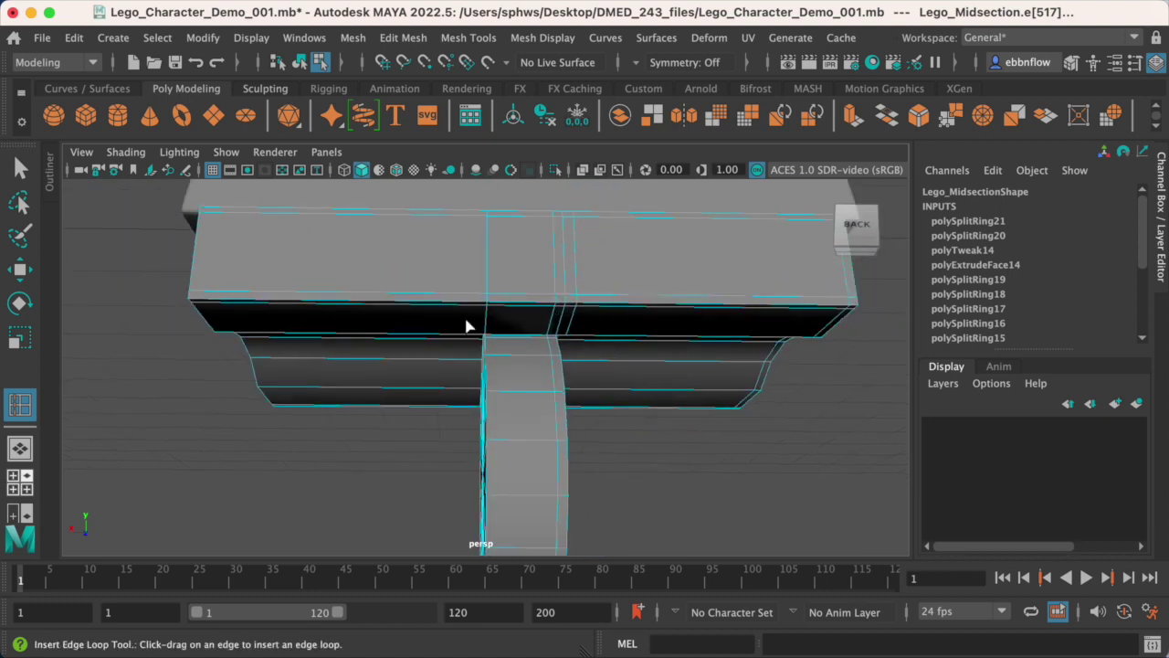
pyautogui.keyDown('alt'); pyautogui.moveTo(513, 345); pyautogui.dragTo(499, 298); pyautogui.keyUp('alt')
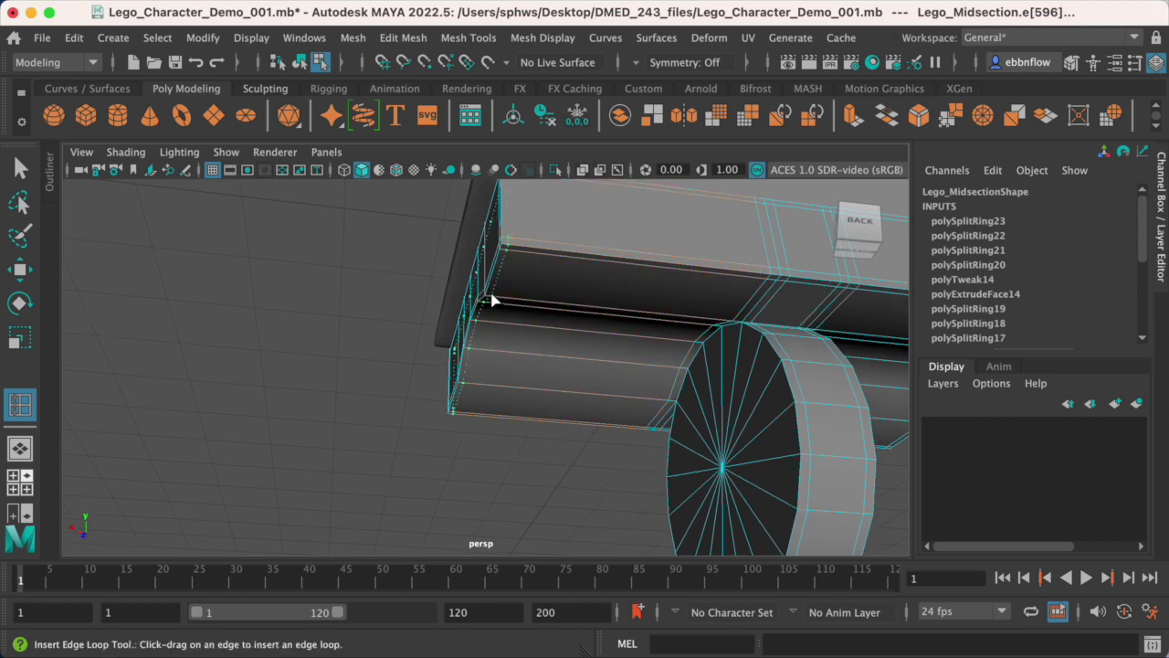
pyautogui.keyDown('alt'); pyautogui.moveTo(535, 292); pyautogui.dragTo(585, 302); pyautogui.keyUp('alt')
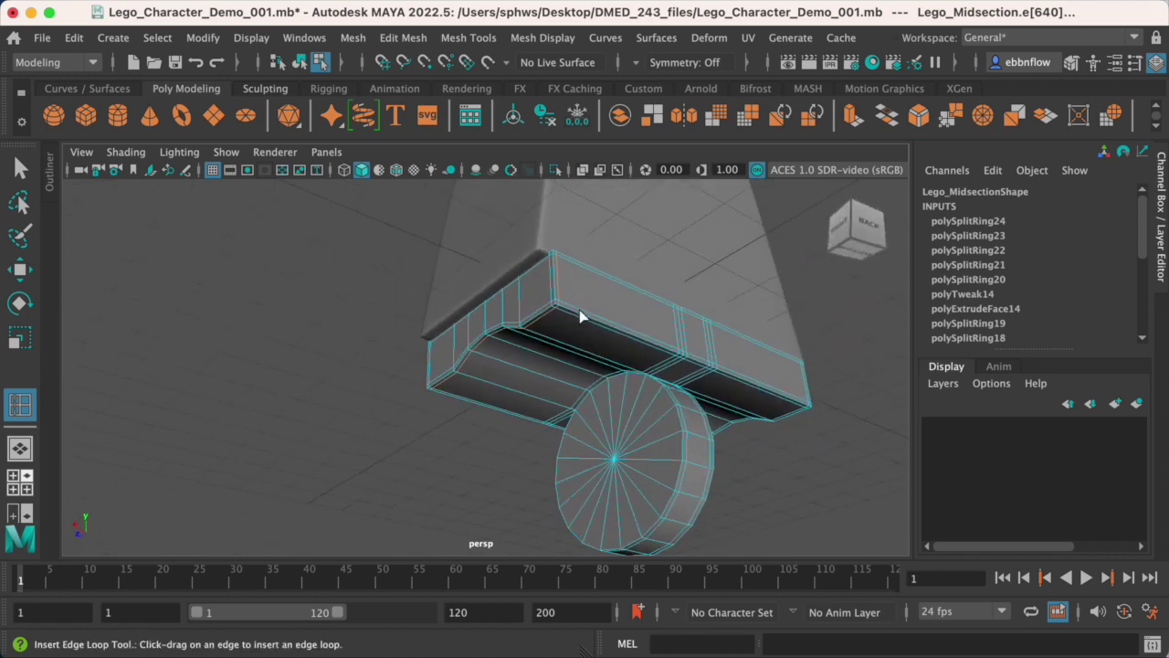
pyautogui.press('q')
pyautogui.scroll(3, 607, 343)
pyautogui.keyDown('alt'); pyautogui.moveTo(607, 342); pyautogui.dragTo(650, 383); pyautogui.keyUp('alt')
pyautogui.scroll(10, 630, 375)
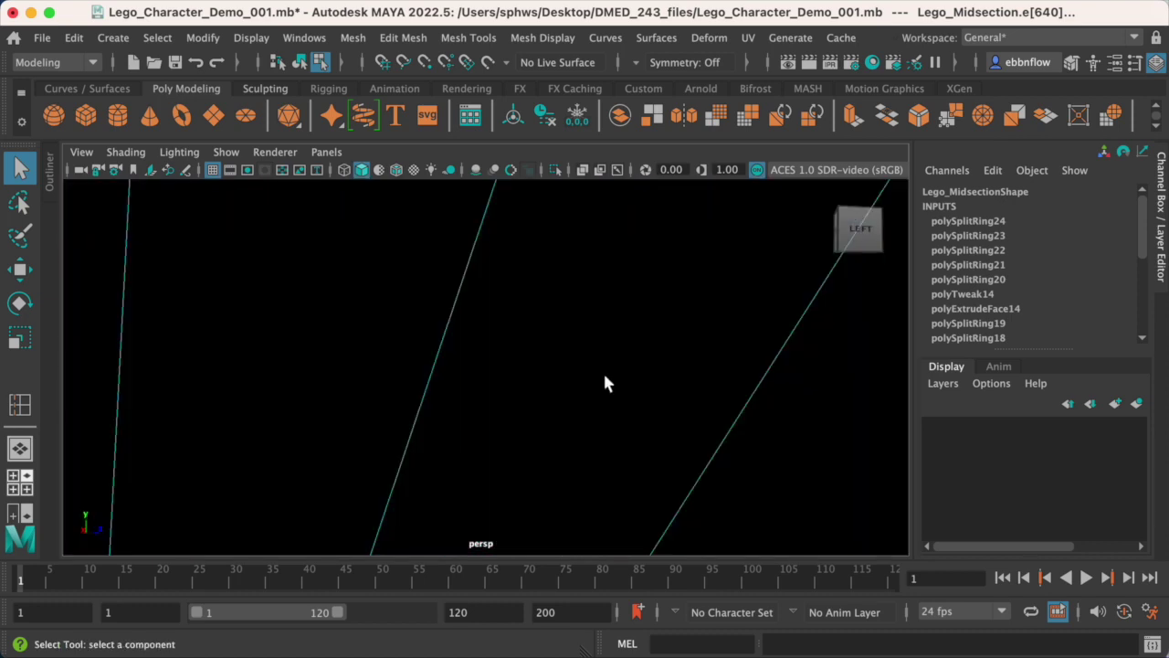
# Select all faces on the leg-joint disc's flat side
pyautogui.keyDown('alt'); pyautogui.moveTo(602, 384); pyautogui.dragTo(564, 388, button='middle'); pyautogui.keyUp('alt')
pyautogui.scroll(-10, 652, 172)
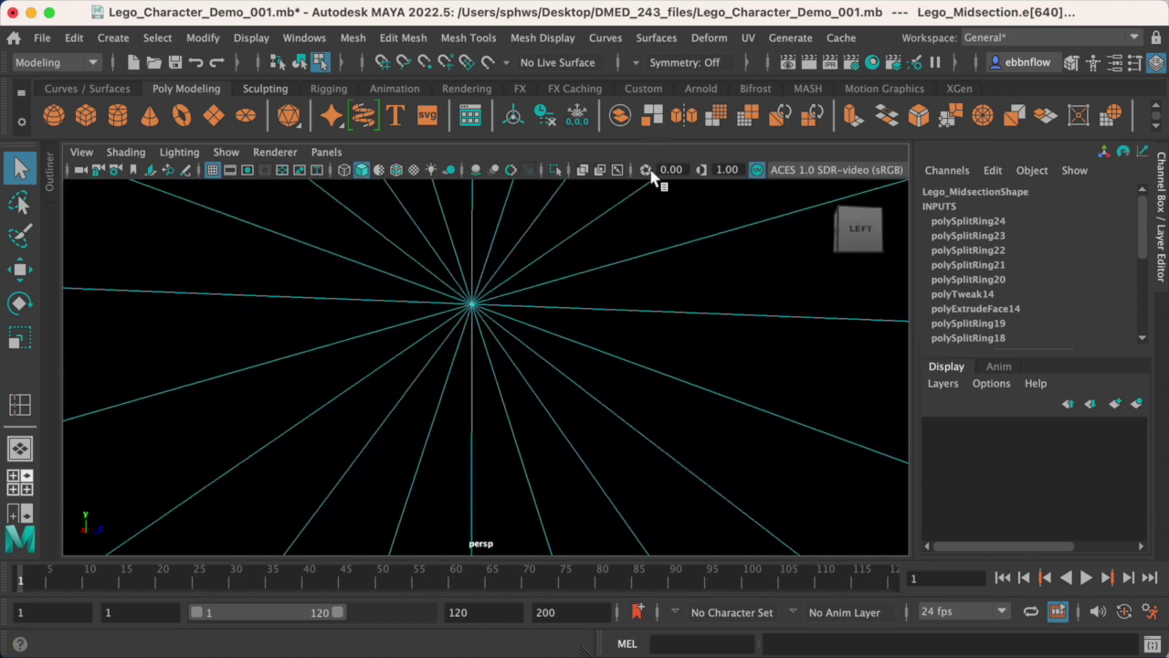
pyautogui.keyDown('alt'); pyautogui.moveTo(661, 182); pyautogui.dragTo(597, 269); pyautogui.keyUp('alt')
pyautogui.moveTo(660, 277); pyautogui.dragTo(659, 331, button='right')
pyautogui.moveTo(753, 452); pyautogui.dragTo(753, 451)
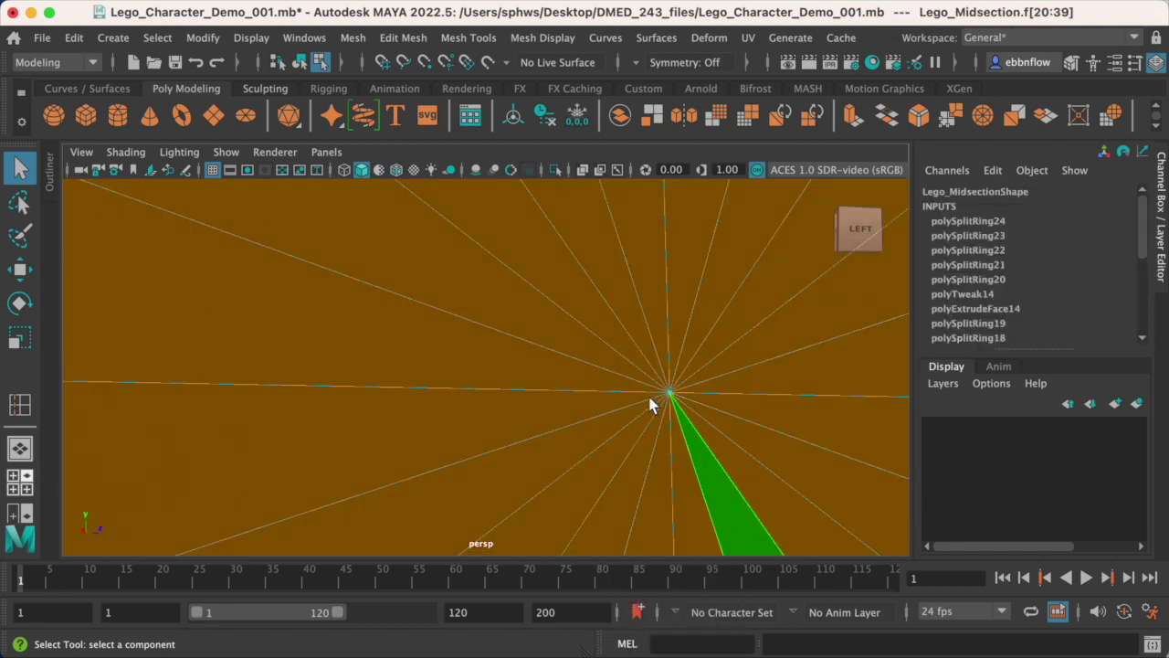
pyautogui.keyDown('alt'); pyautogui.moveTo(685, 402); pyautogui.dragTo(561, 373); pyautogui.keyUp('alt')
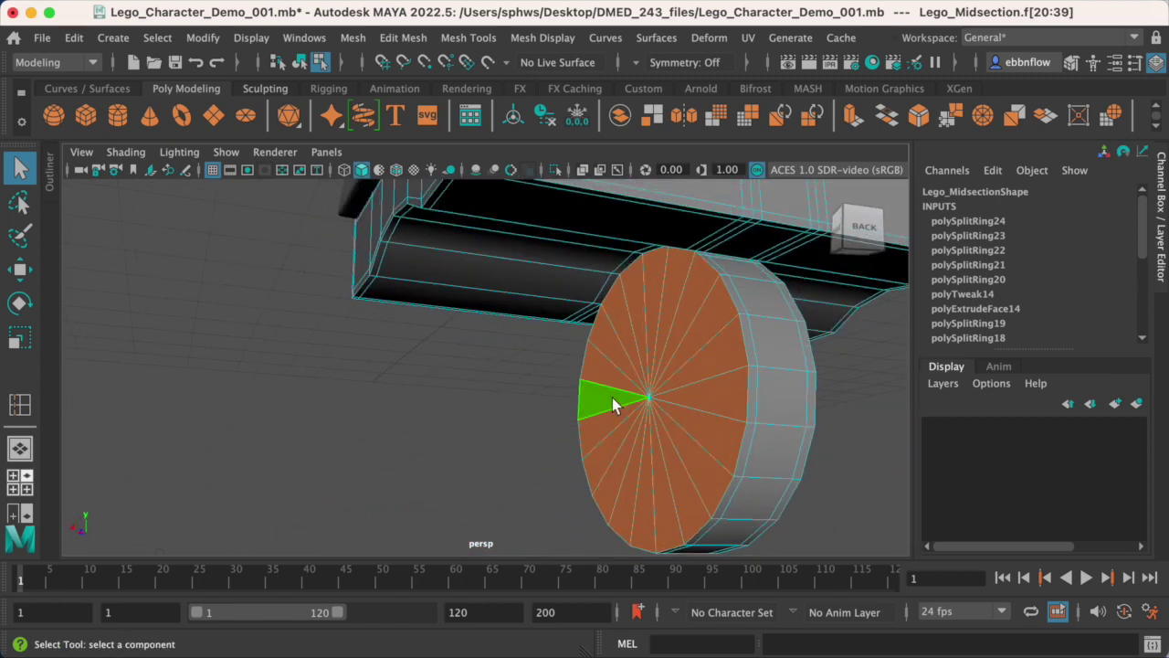
# Extrude the disc faces, scale them to 0.95, and reselect Lego_Midsection in Object Mode
pyautogui.hotkey('ctrl', 'e')
pyautogui.press('r')
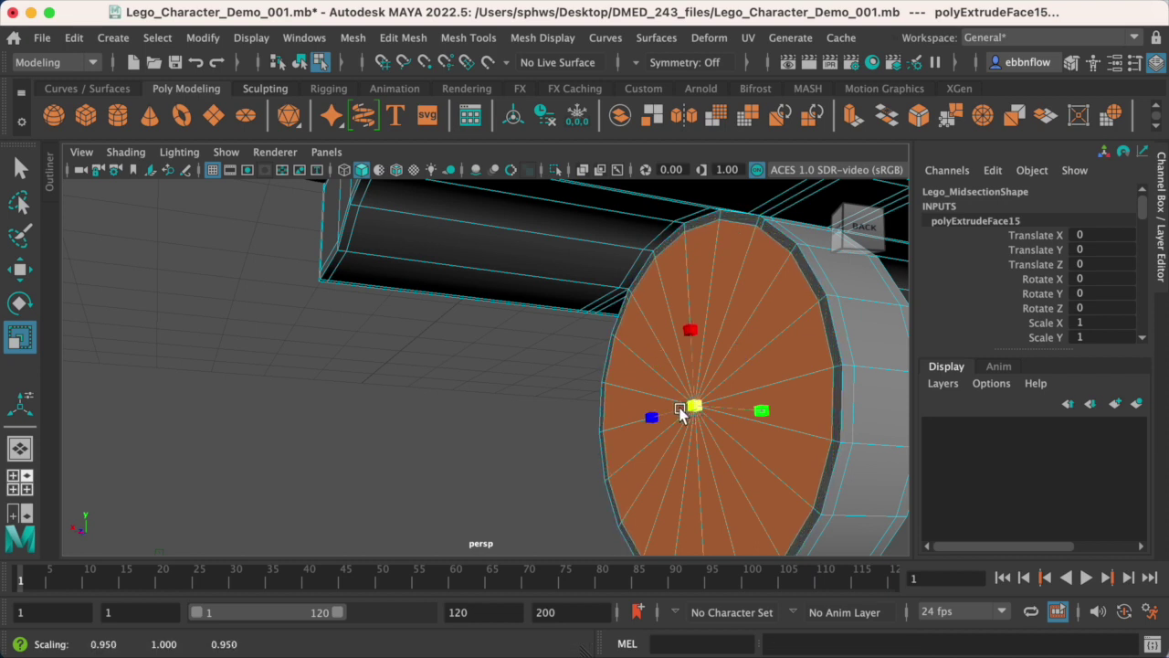
pyautogui.moveTo(738, 313); pyautogui.dragTo(829, 250, button='right')
pyautogui.click(573, 378)
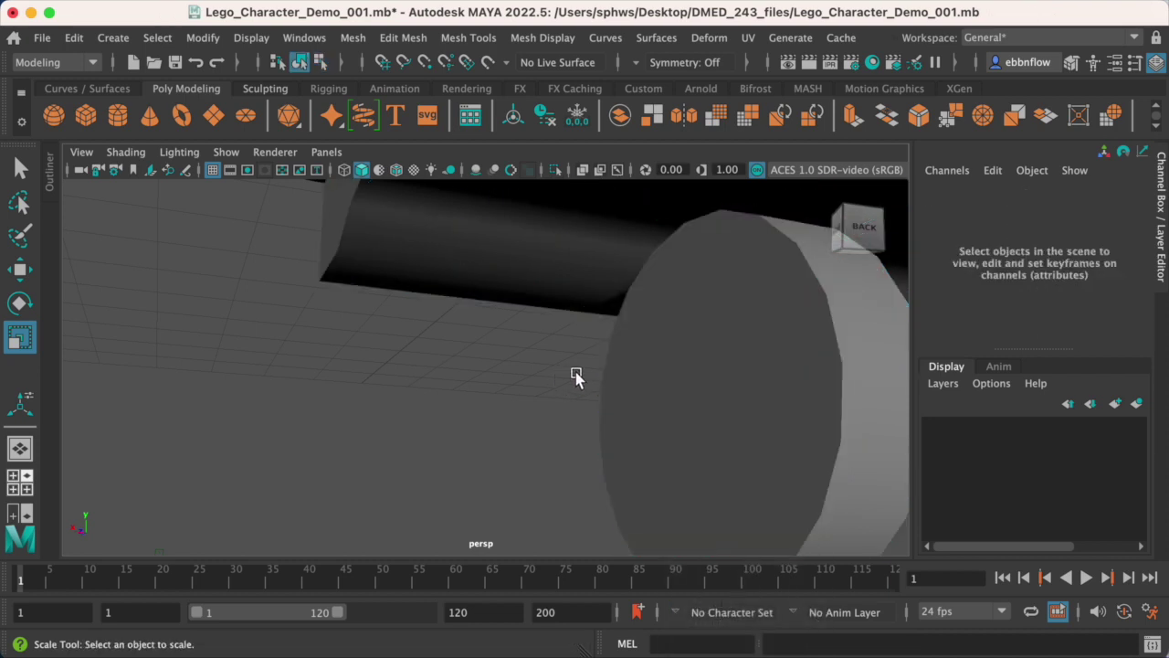
pyautogui.keyDown('alt'); pyautogui.moveTo(573, 378); pyautogui.dragTo(501, 374); pyautogui.keyUp('alt')
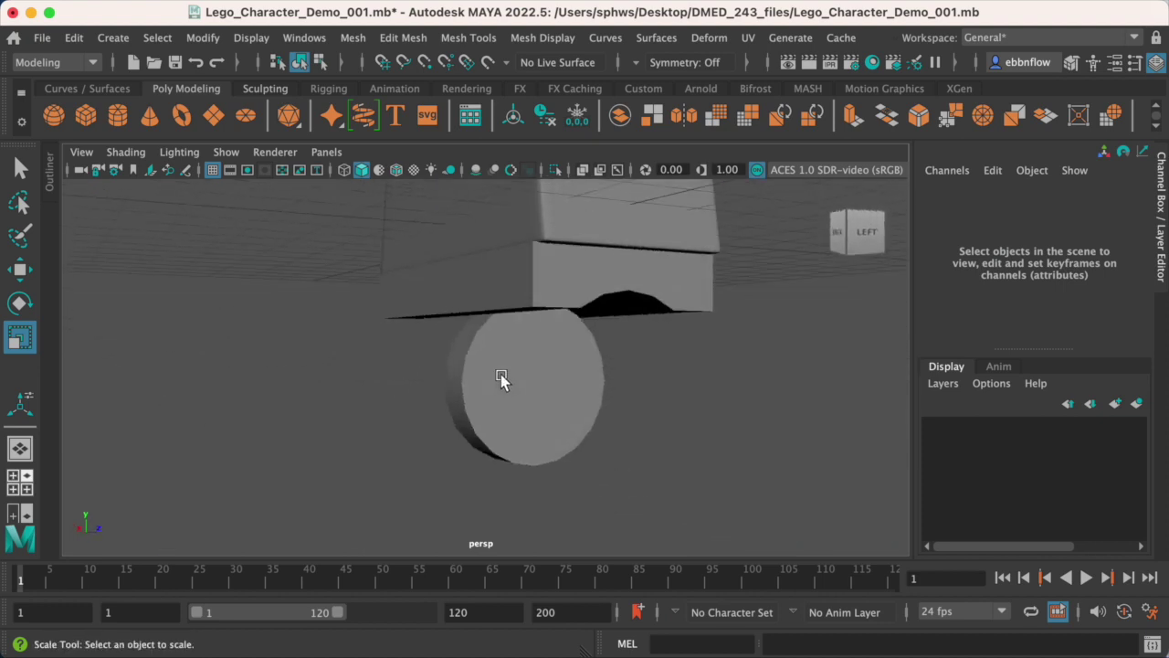
pyautogui.click(528, 291)
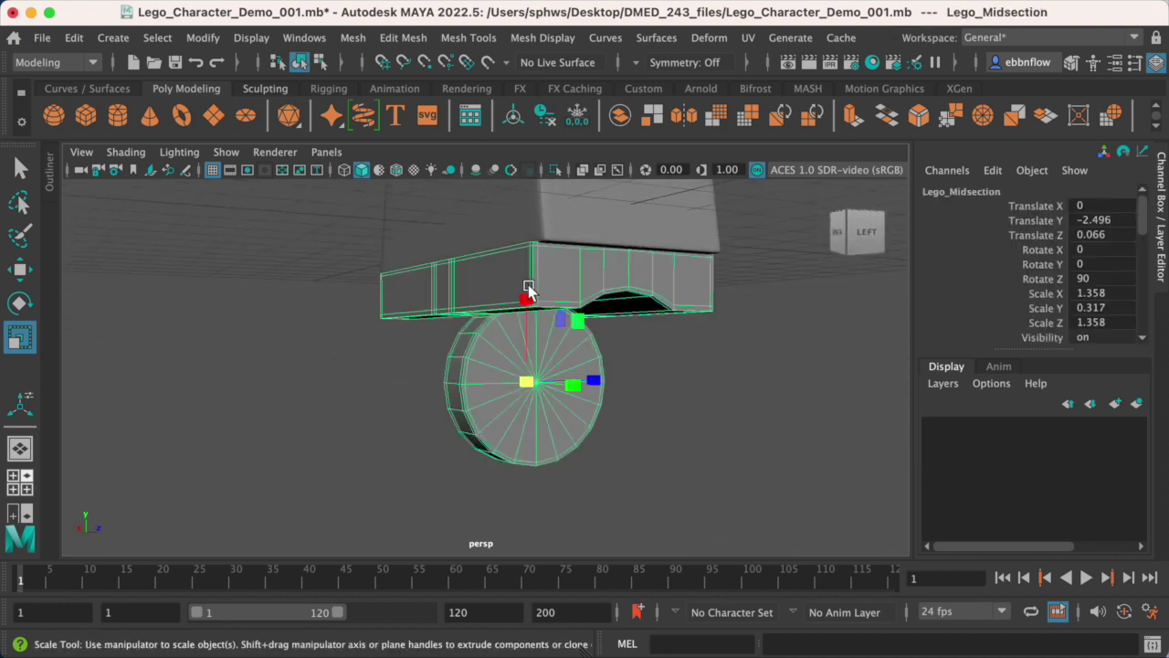
pyautogui.click(410, 373)
pyautogui.keyDown('alt'); pyautogui.moveTo(529, 386); pyautogui.dragTo(569, 365); pyautogui.keyUp('alt')
pyautogui.scroll(5, 521, 307)
pyautogui.keyDown('alt'); pyautogui.moveTo(517, 226); pyautogui.dragTo(520, 429, button='right'); pyautogui.keyUp('alt')
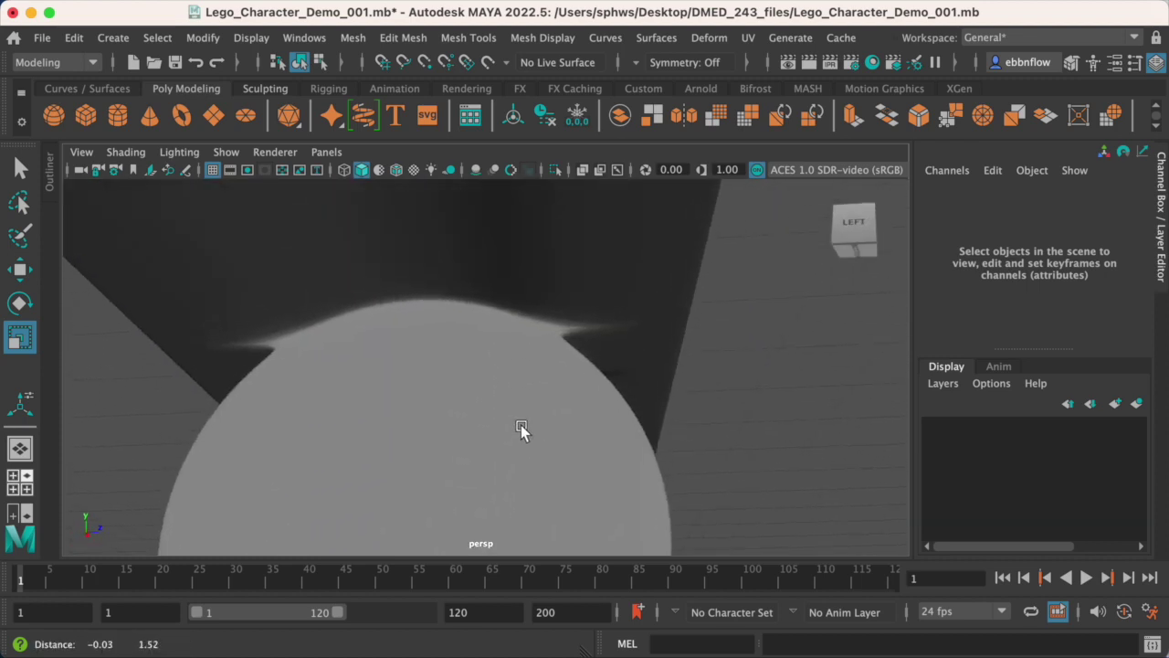
pyautogui.click(542, 295)
pyautogui.keyDown('alt'); pyautogui.moveTo(553, 311); pyautogui.dragTo(423, 327); pyautogui.keyUp('alt')
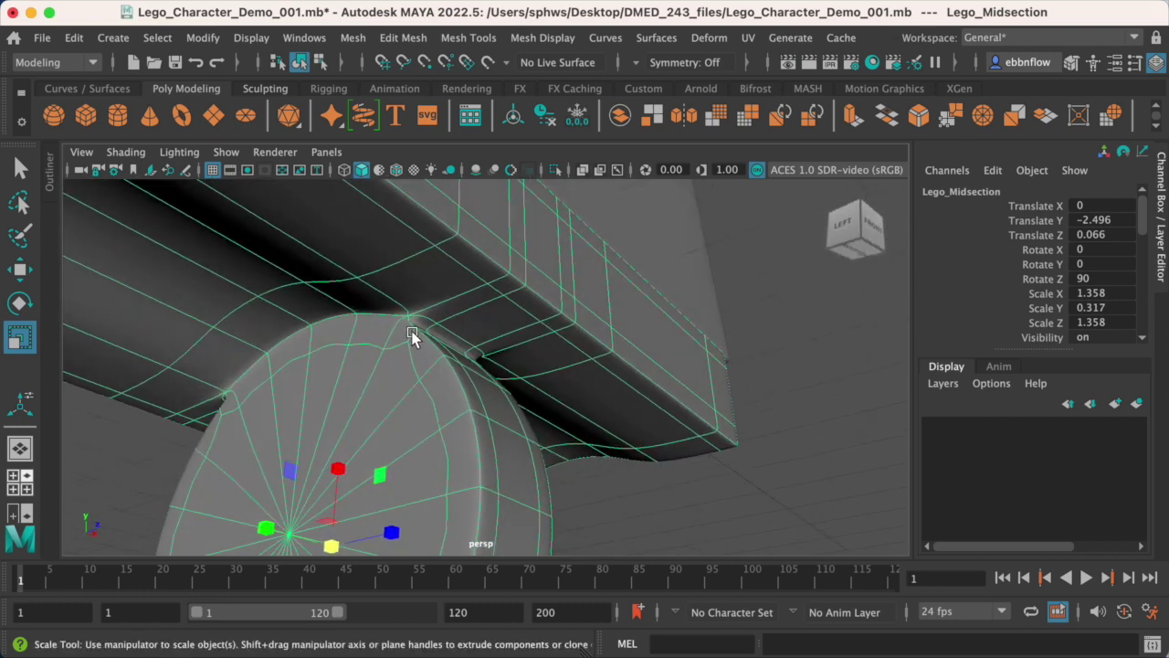
pyautogui.keyDown('alt'); pyautogui.moveTo(411, 336); pyautogui.dragTo(409, 300); pyautogui.keyUp('alt')
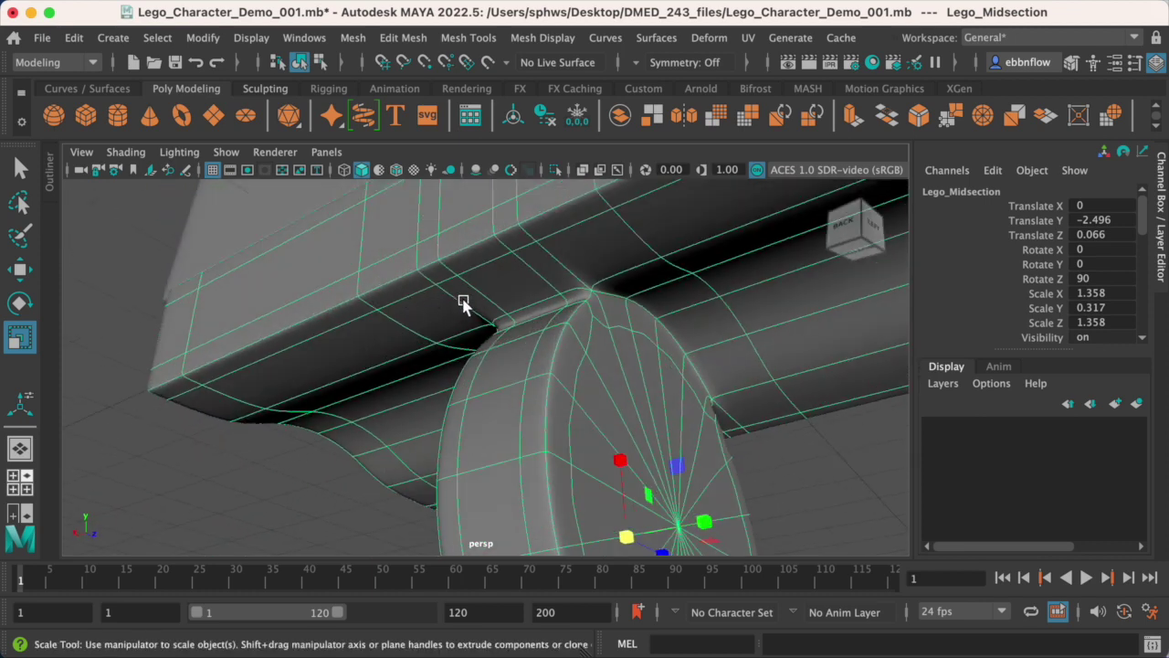
pyautogui.press('1')
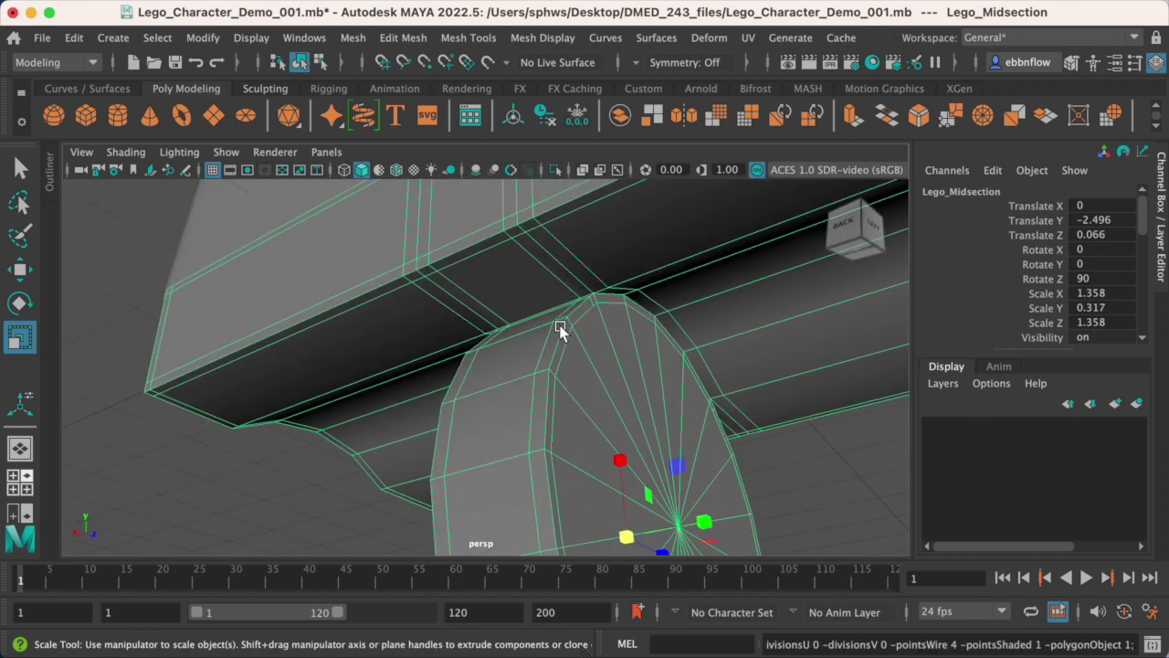
pyautogui.keyDown('alt'); pyautogui.moveTo(631, 331); pyautogui.dragTo(554, 346); pyautogui.keyUp('alt')
# Select Lego_Torso and apply Mesh > Smooth to it
pyautogui.click(553, 345)
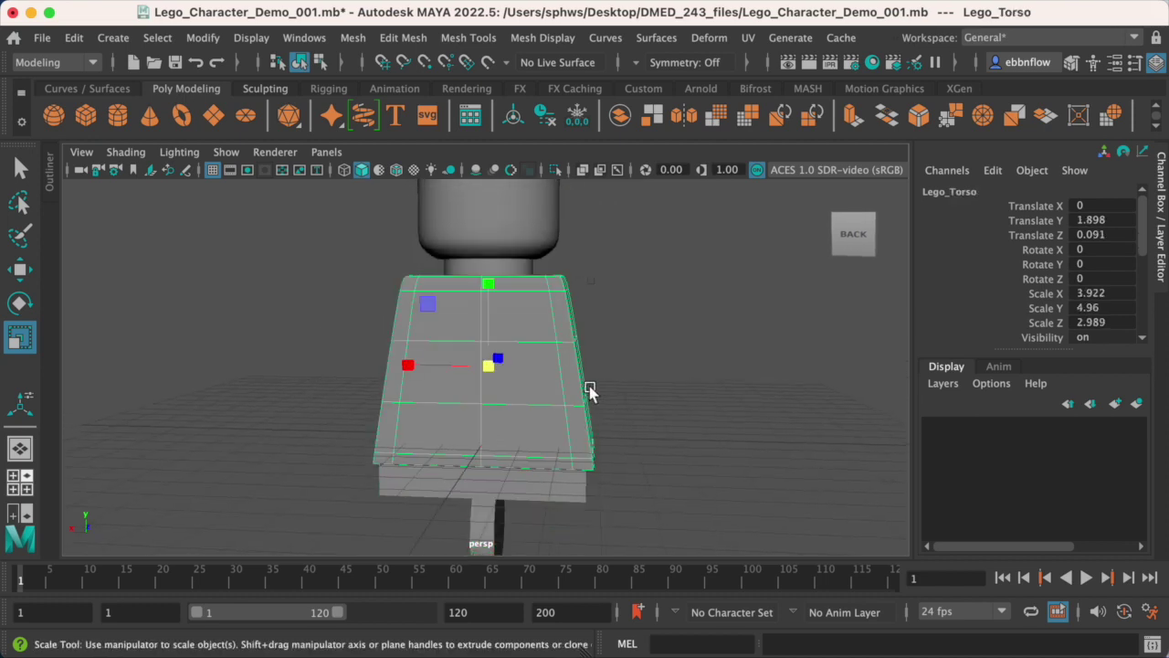
pyautogui.keyDown('alt'); pyautogui.moveTo(589, 391); pyautogui.dragTo(543, 366); pyautogui.keyUp('alt')
pyautogui.click(671, 384)
pyautogui.keyDown('alt'); pyautogui.moveTo(671, 384); pyautogui.dragTo(514, 399); pyautogui.keyUp('alt')
pyautogui.click(501, 388)
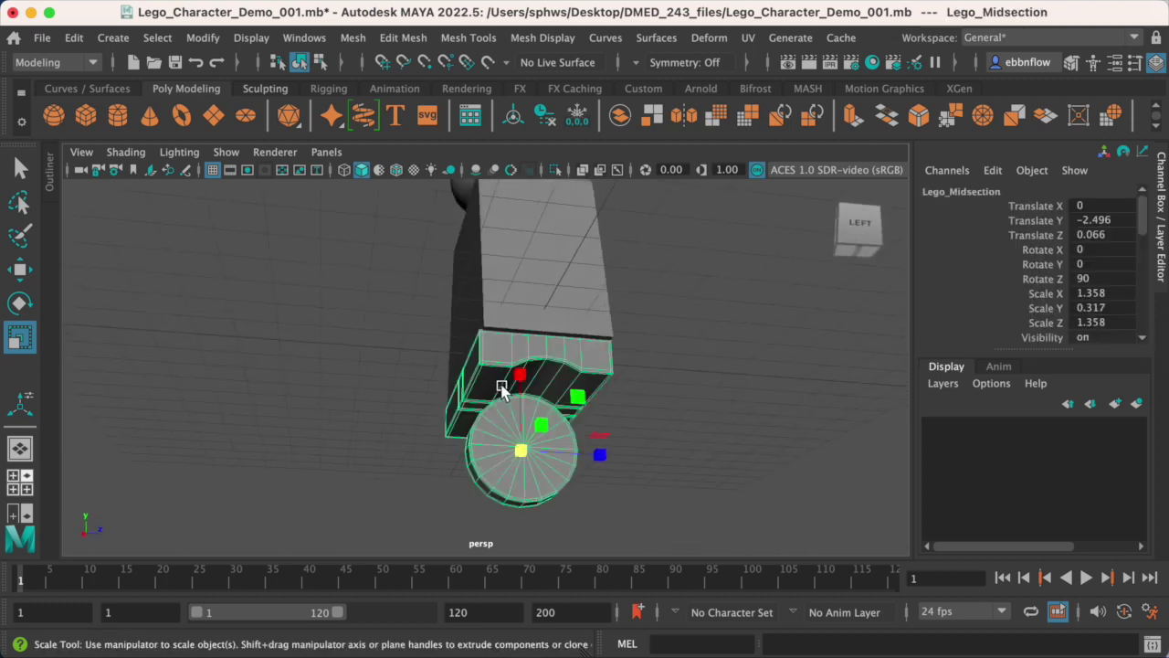
pyautogui.click(524, 279)
pyautogui.keyDown('alt'); pyautogui.moveTo(457, 261); pyautogui.dragTo(574, 399); pyautogui.keyUp('alt')
pyautogui.keyDown('alt'); pyautogui.moveTo(574, 399); pyautogui.dragTo(590, 389, button='middle'); pyautogui.keyUp('alt')
pyautogui.scroll(3, 597, 372)
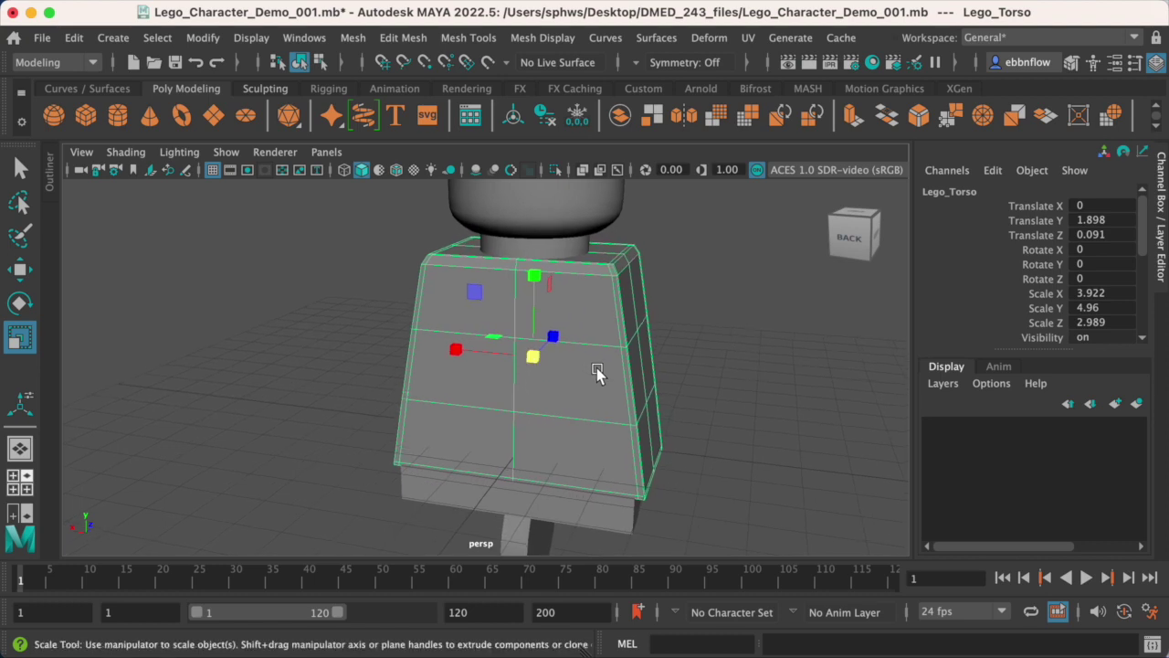
pyautogui.click(353, 37)
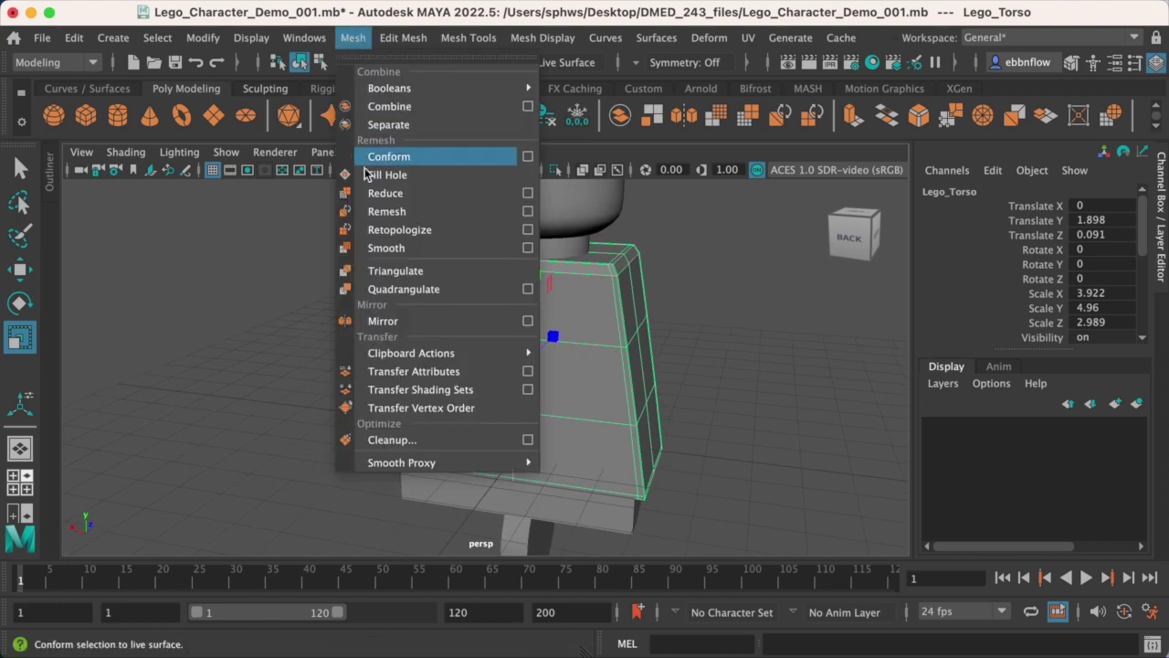
pyautogui.click(416, 249)
pyautogui.click(713, 407)
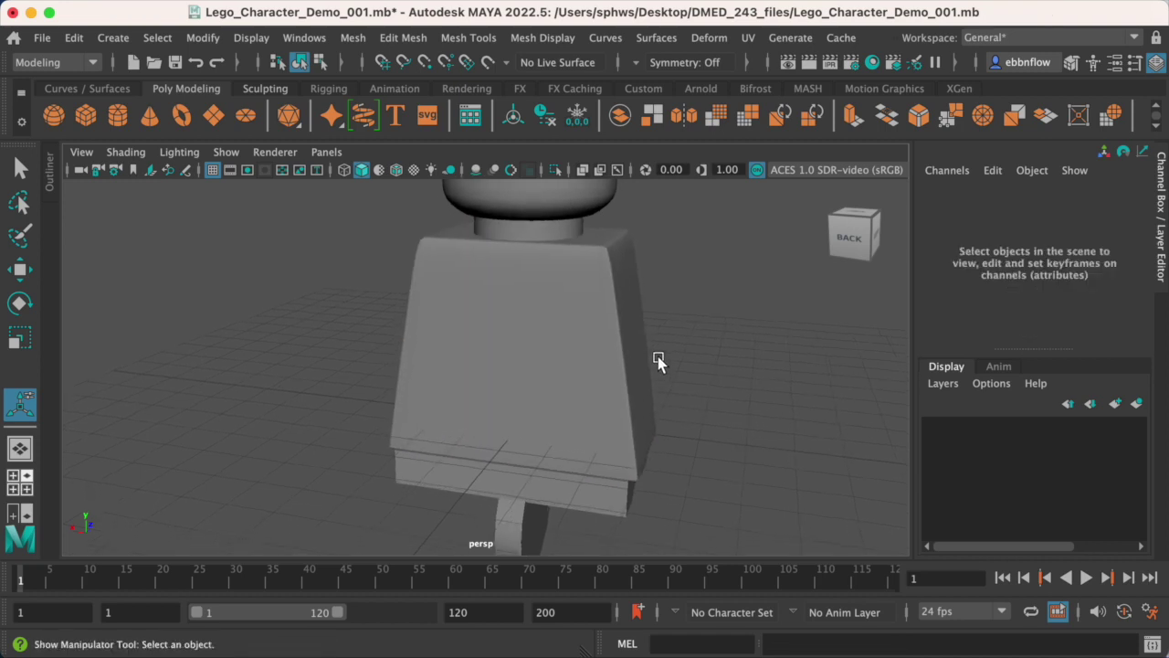
# Smooth Lego_Midsection with Mesh > Smooth, then deselect and view the figure from the front
pyautogui.keyDown('alt'); pyautogui.moveTo(655, 356); pyautogui.dragTo(683, 264); pyautogui.keyUp('alt')
pyautogui.click(604, 367)
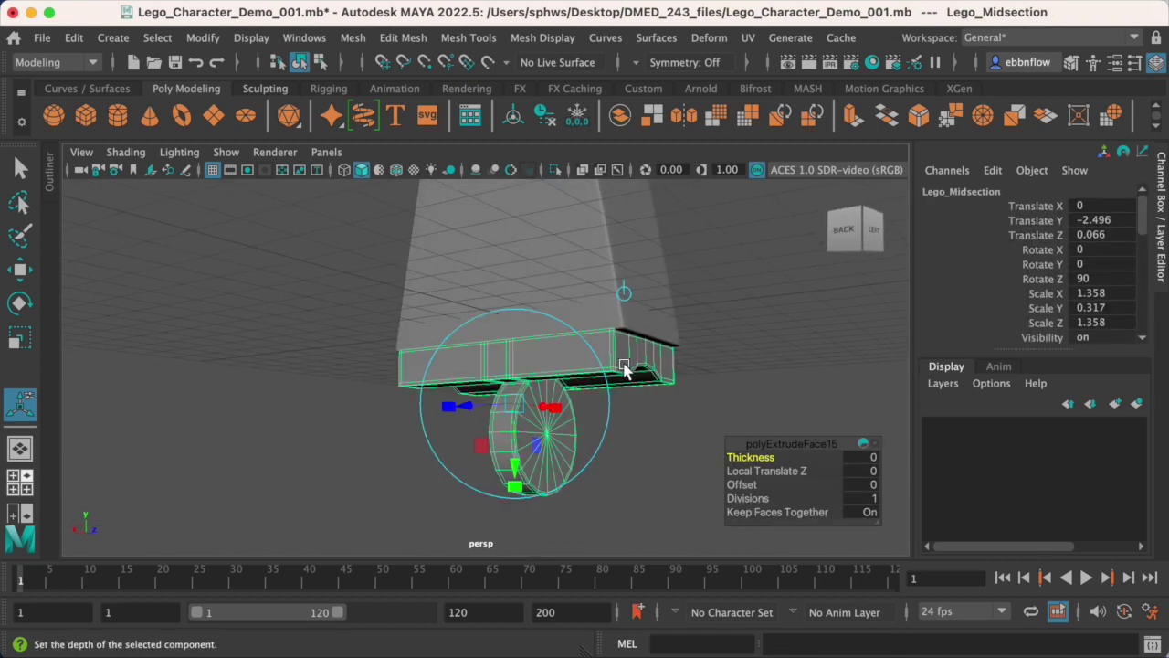
pyautogui.keyDown('alt'); pyautogui.moveTo(627, 367); pyautogui.dragTo(656, 341); pyautogui.keyUp('alt')
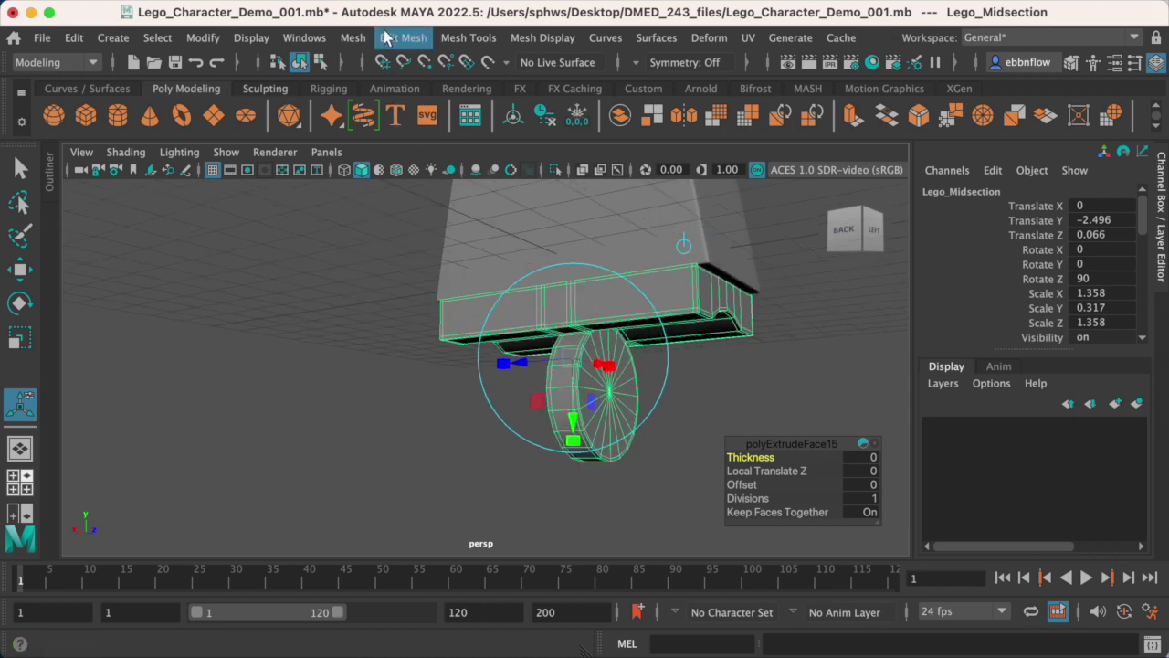
pyautogui.click(353, 37)
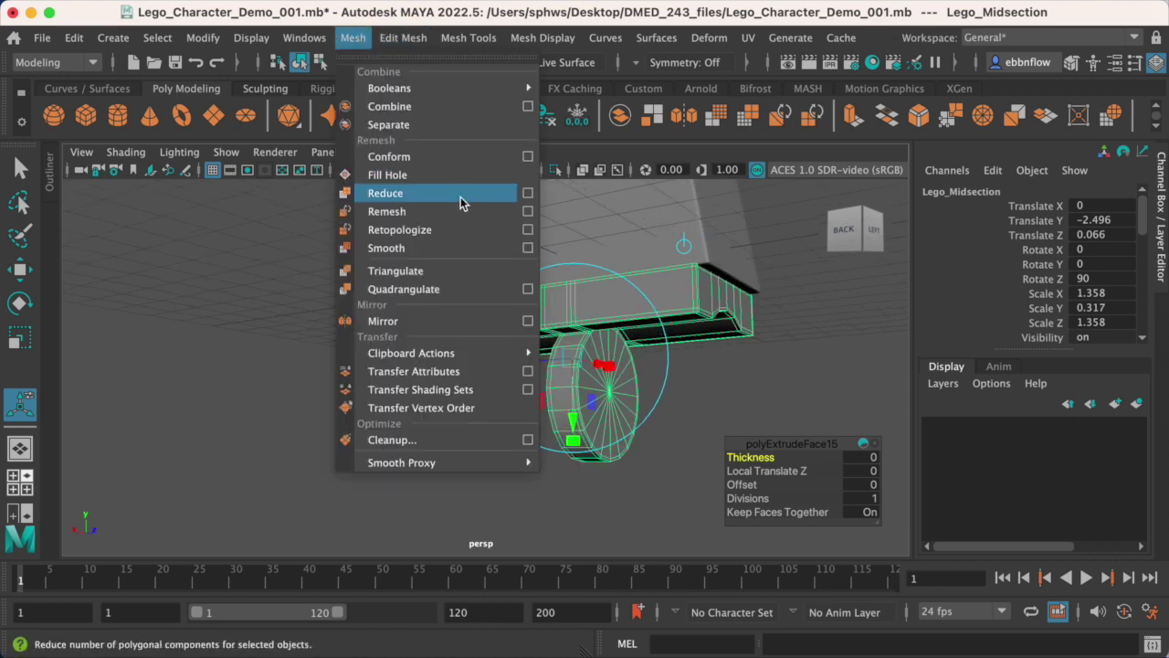
pyautogui.click(469, 246)
pyautogui.click(378, 394)
pyautogui.keyDown('alt'); pyautogui.moveTo(613, 372); pyautogui.dragTo(533, 347); pyautogui.keyUp('alt')
pyautogui.keyDown('alt'); pyautogui.moveTo(533, 348); pyautogui.dragTo(518, 362, button='right'); pyautogui.keyUp('alt')
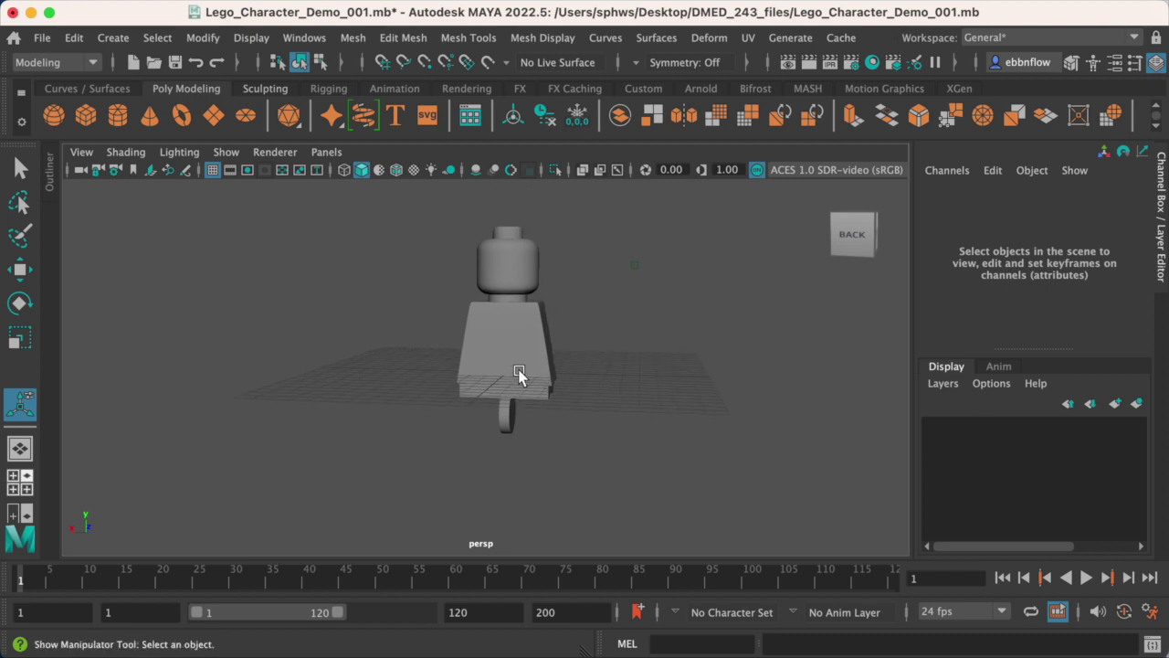
pyautogui.keyDown('alt'); pyautogui.moveTo(518, 374); pyautogui.dragTo(613, 348, button='right'); pyautogui.keyUp('alt')
pyautogui.keyDown('alt'); pyautogui.moveTo(613, 347); pyautogui.dragTo(602, 315); pyautogui.keyUp('alt')
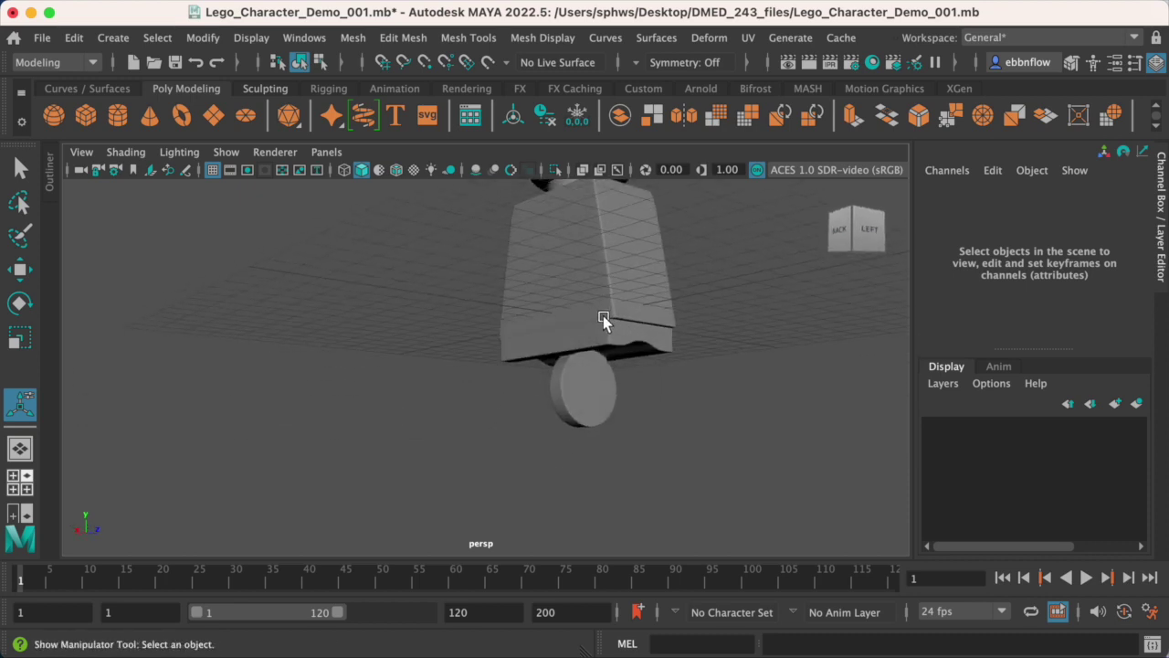